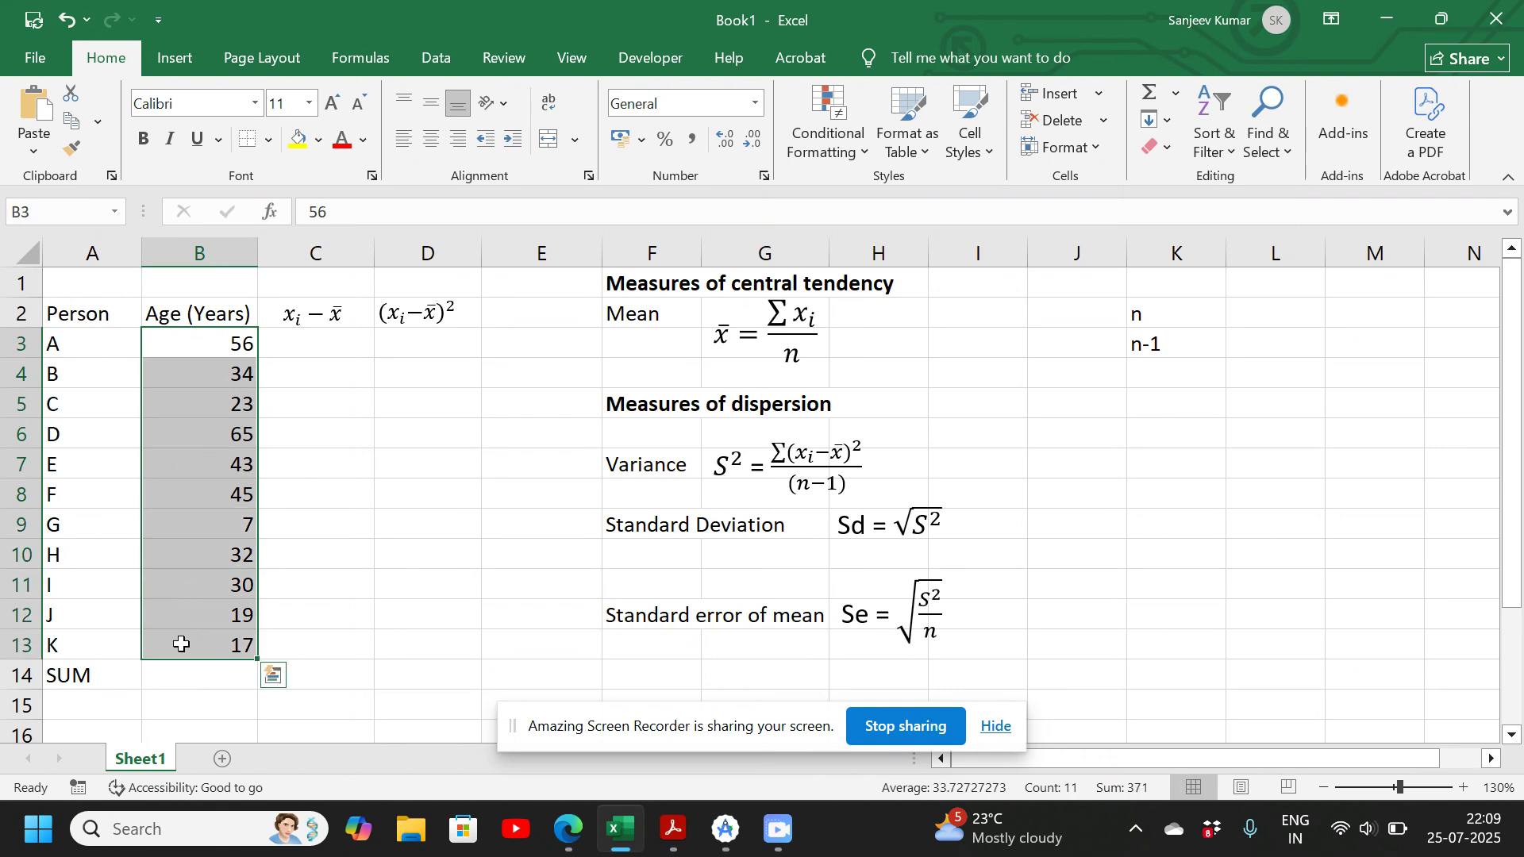
left_click(325, 612)
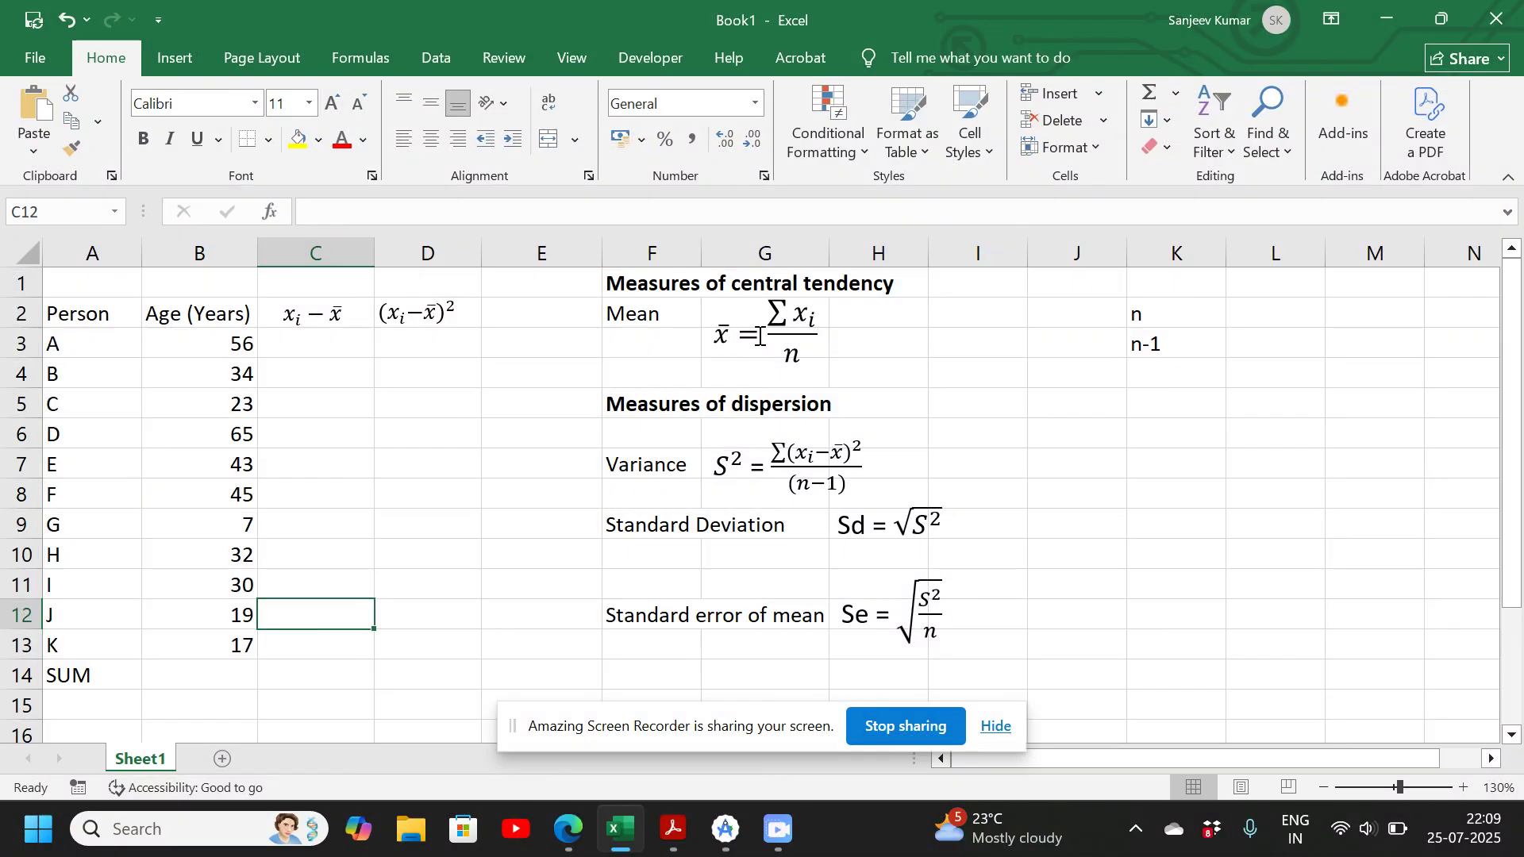
left_click(798, 359)
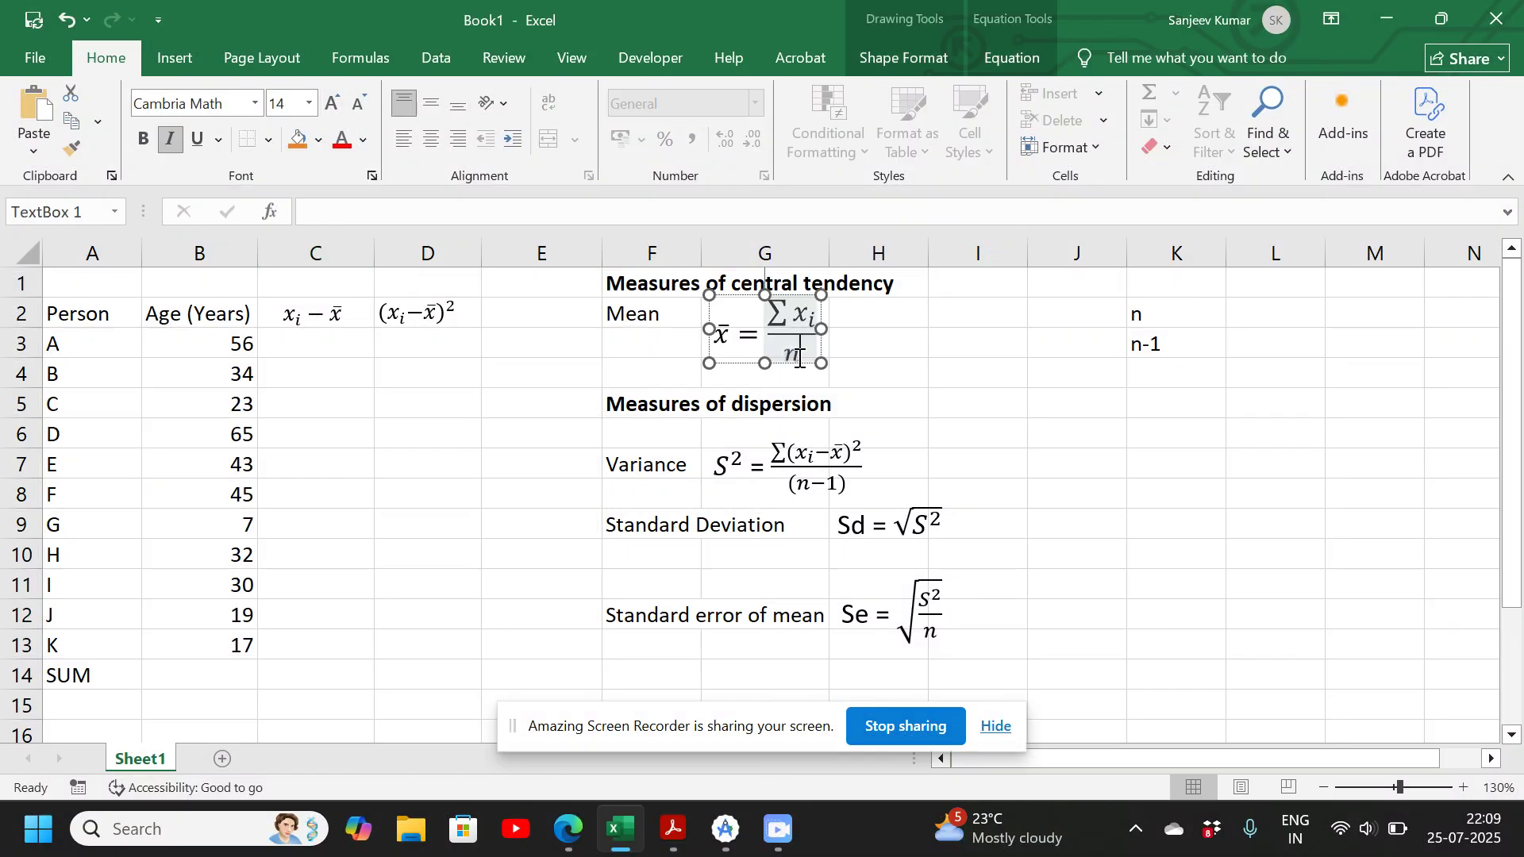
left_click(1153, 311)
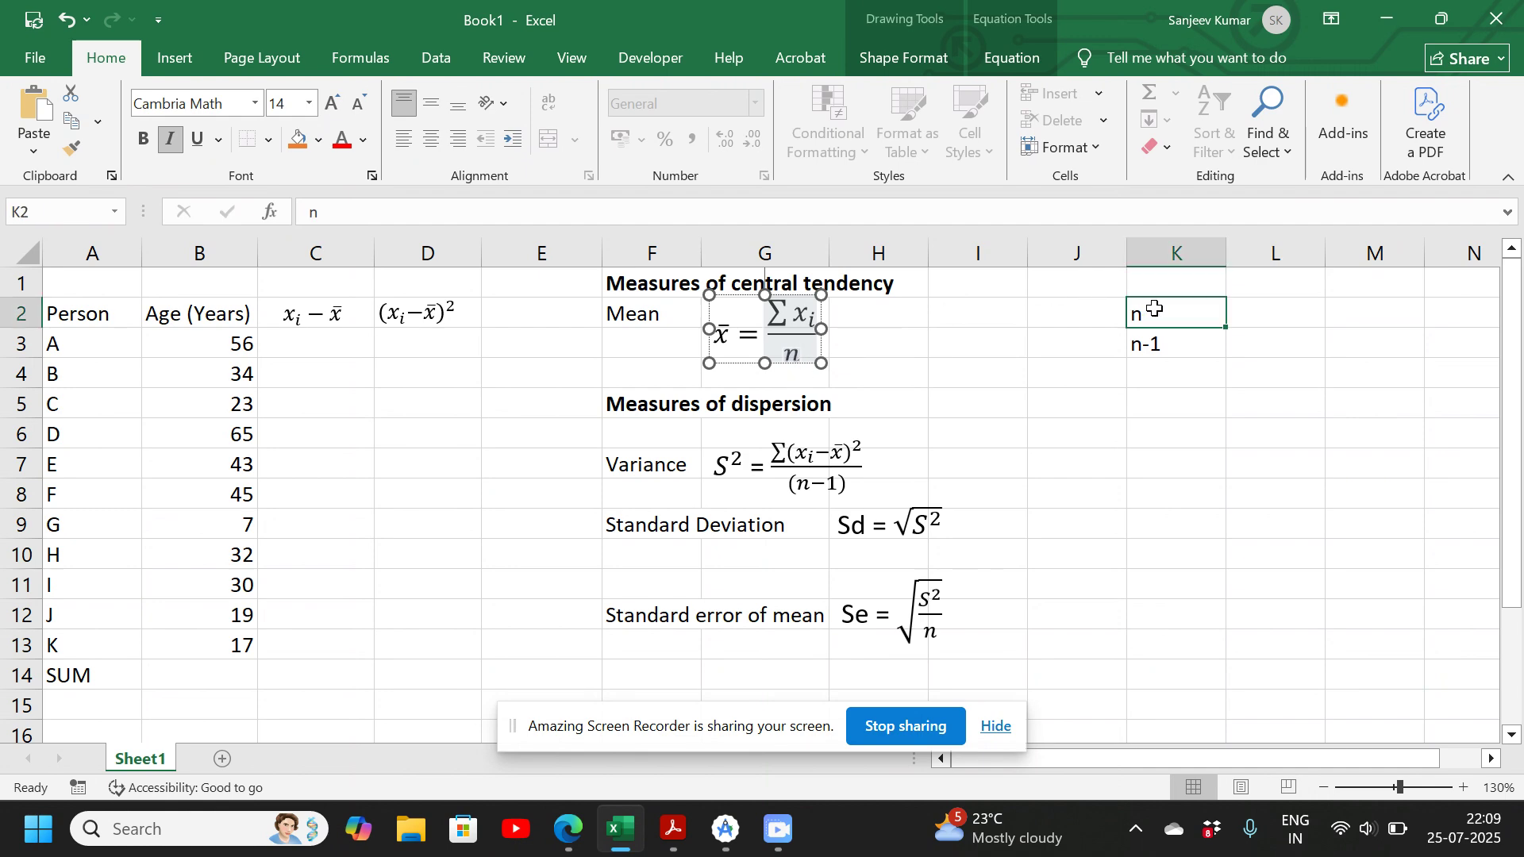
left_click(1237, 318)
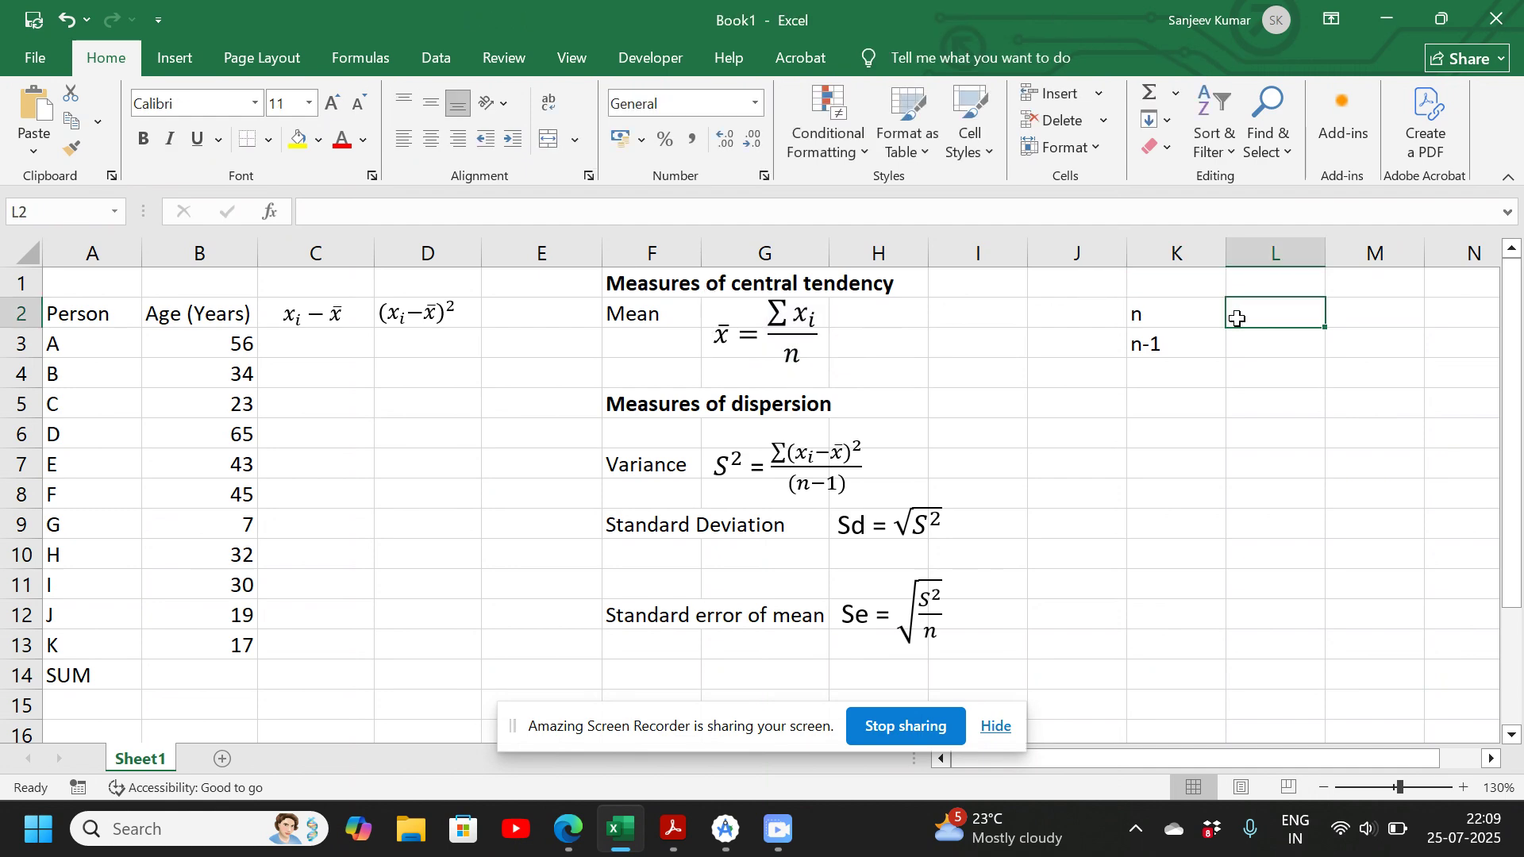
type("=")
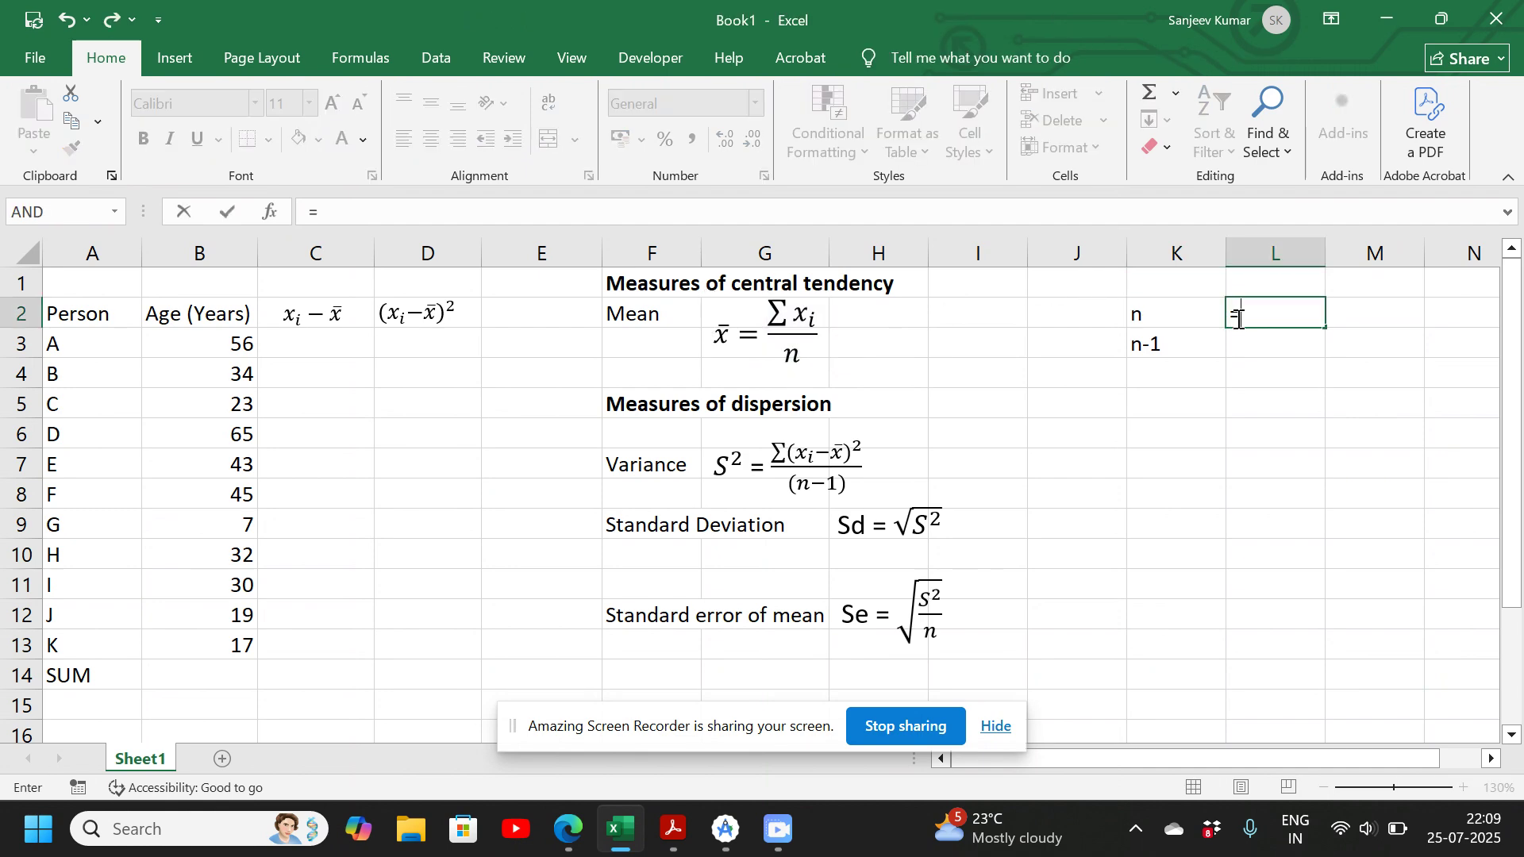
type("C")
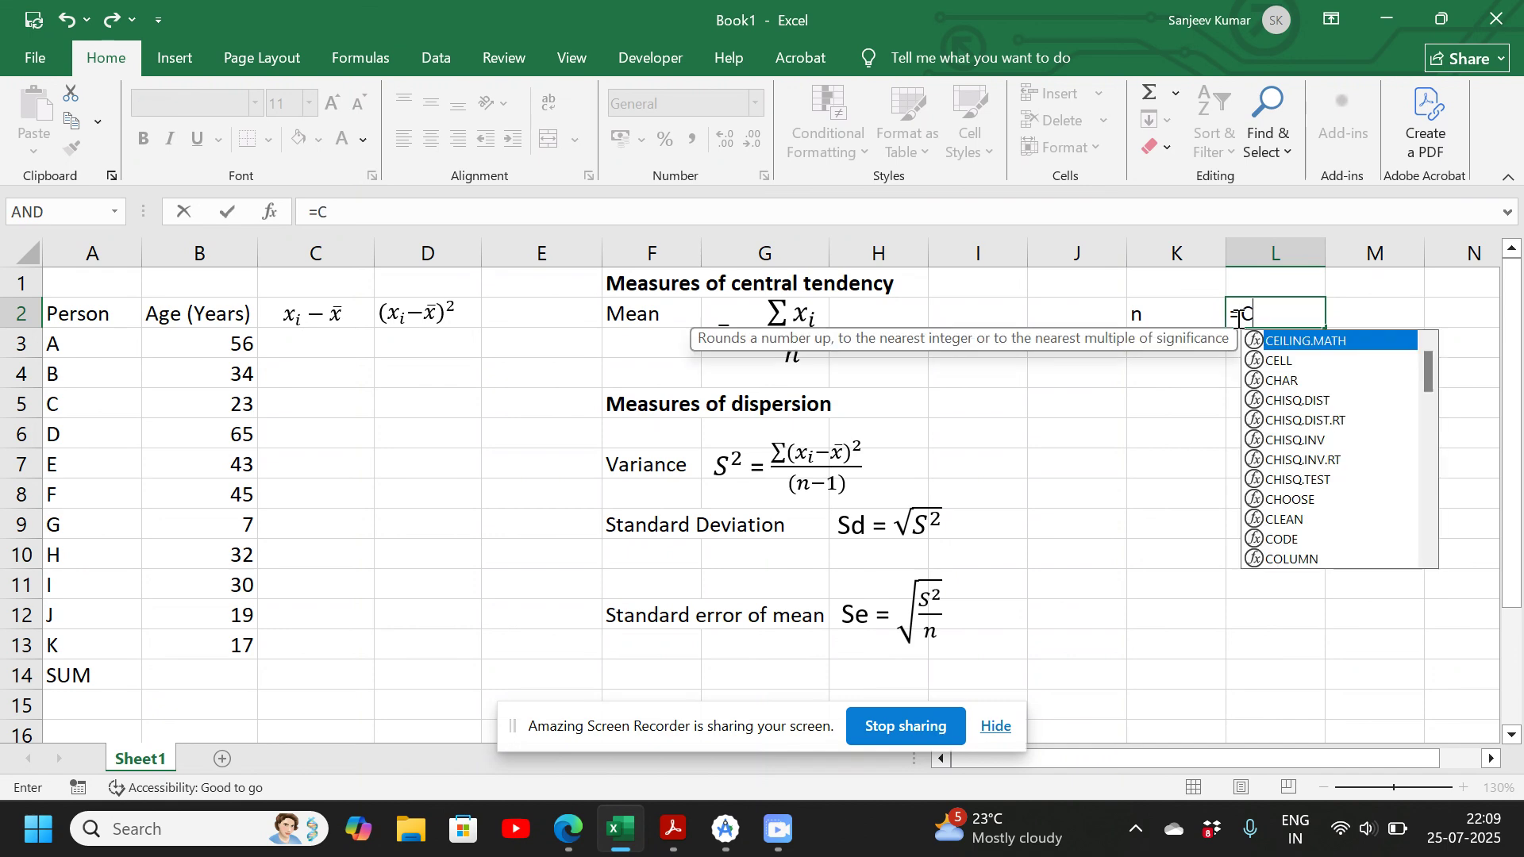
type("OU")
key("Right")
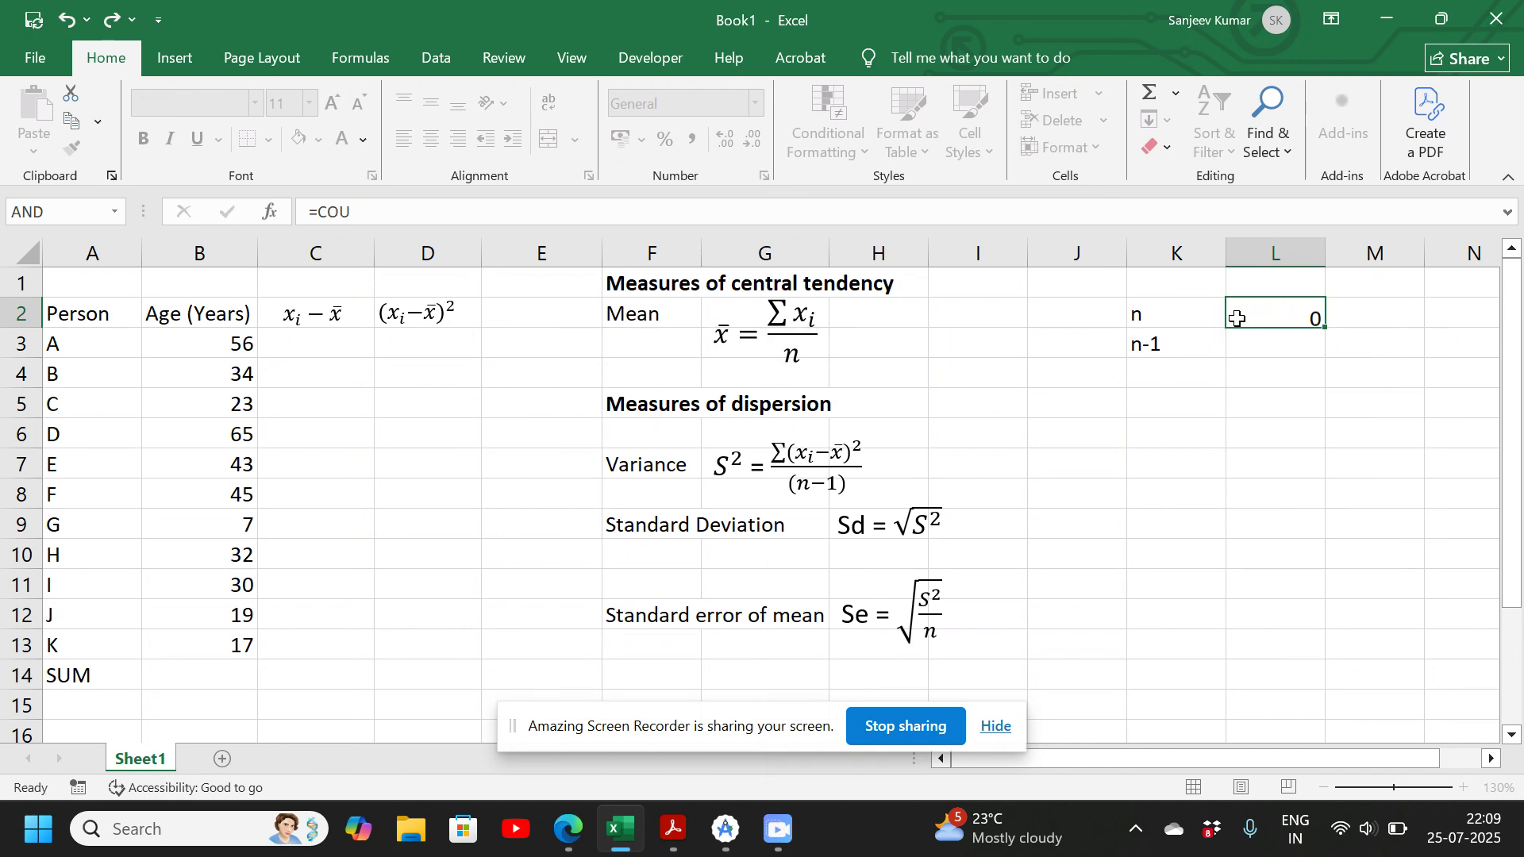
- Calculate n in cell L2 with a COUNT formula over the ages in B3:B13
left_click(1237, 317)
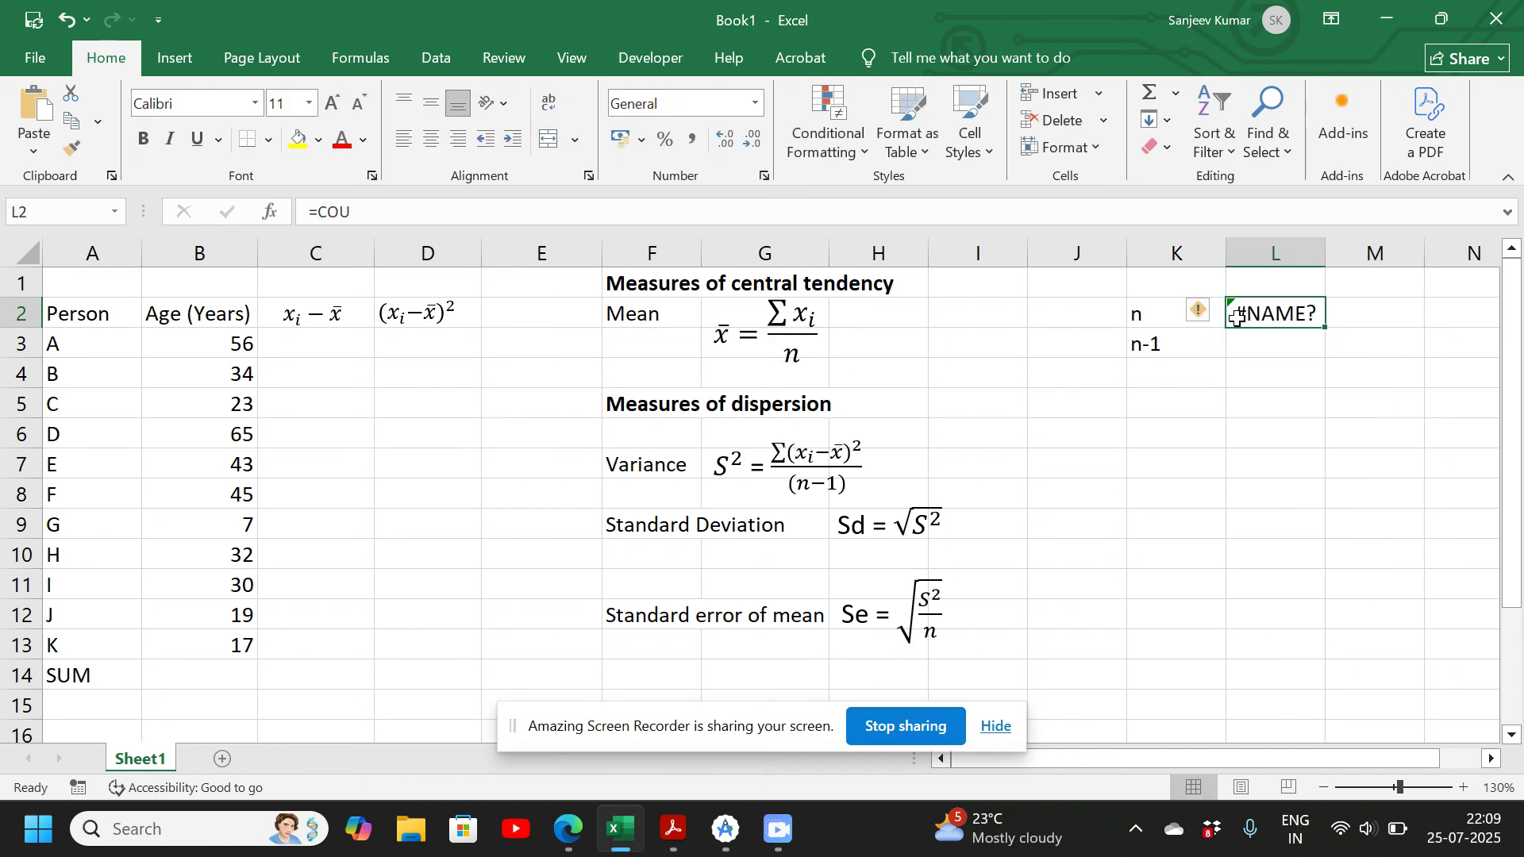
type("=COUNT")
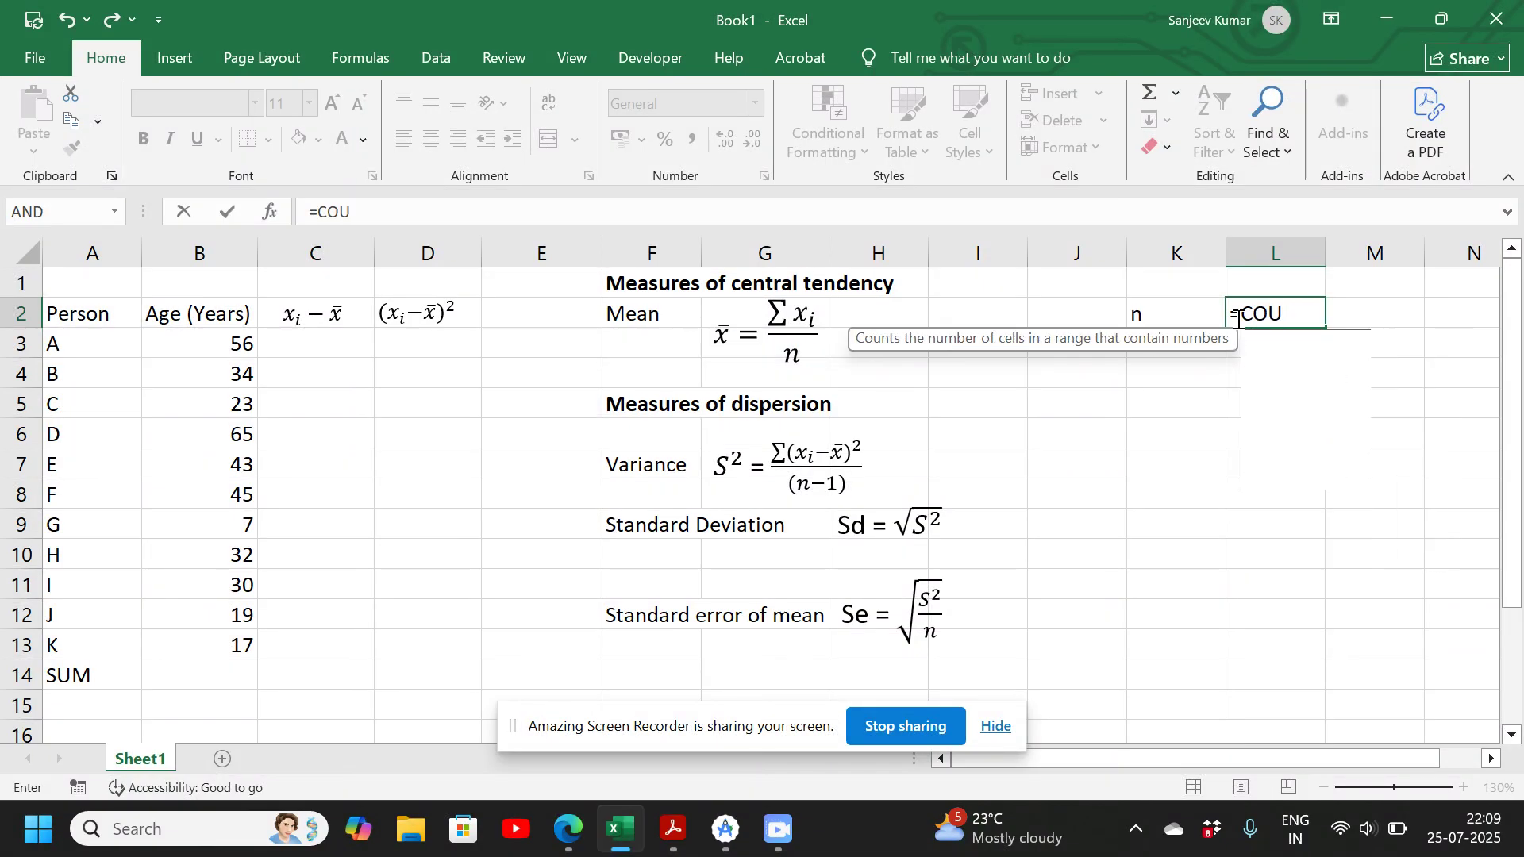
type("(")
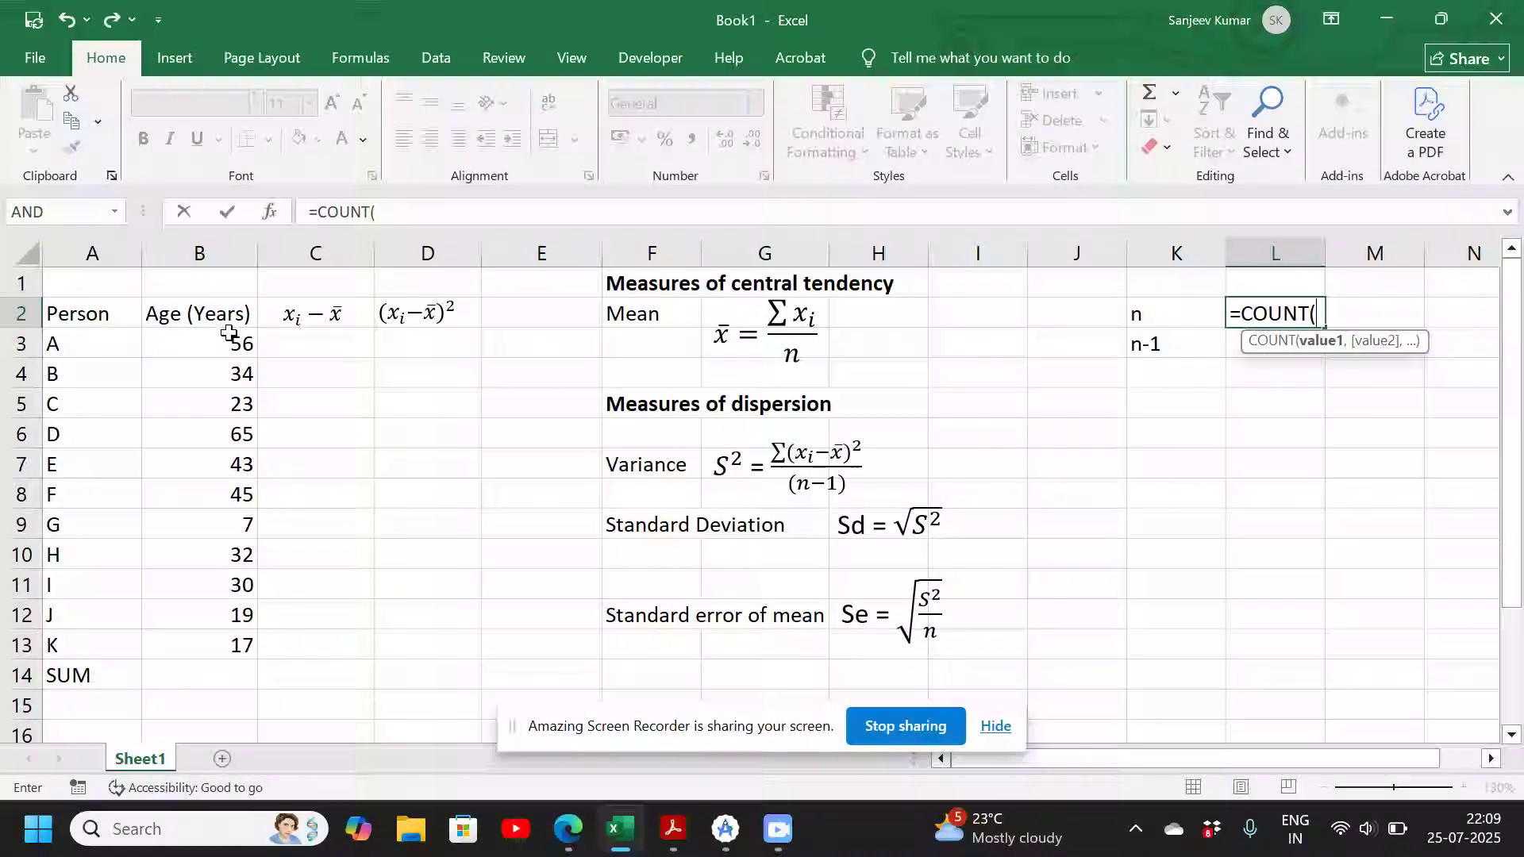
left_click_drag(228, 340, 236, 639)
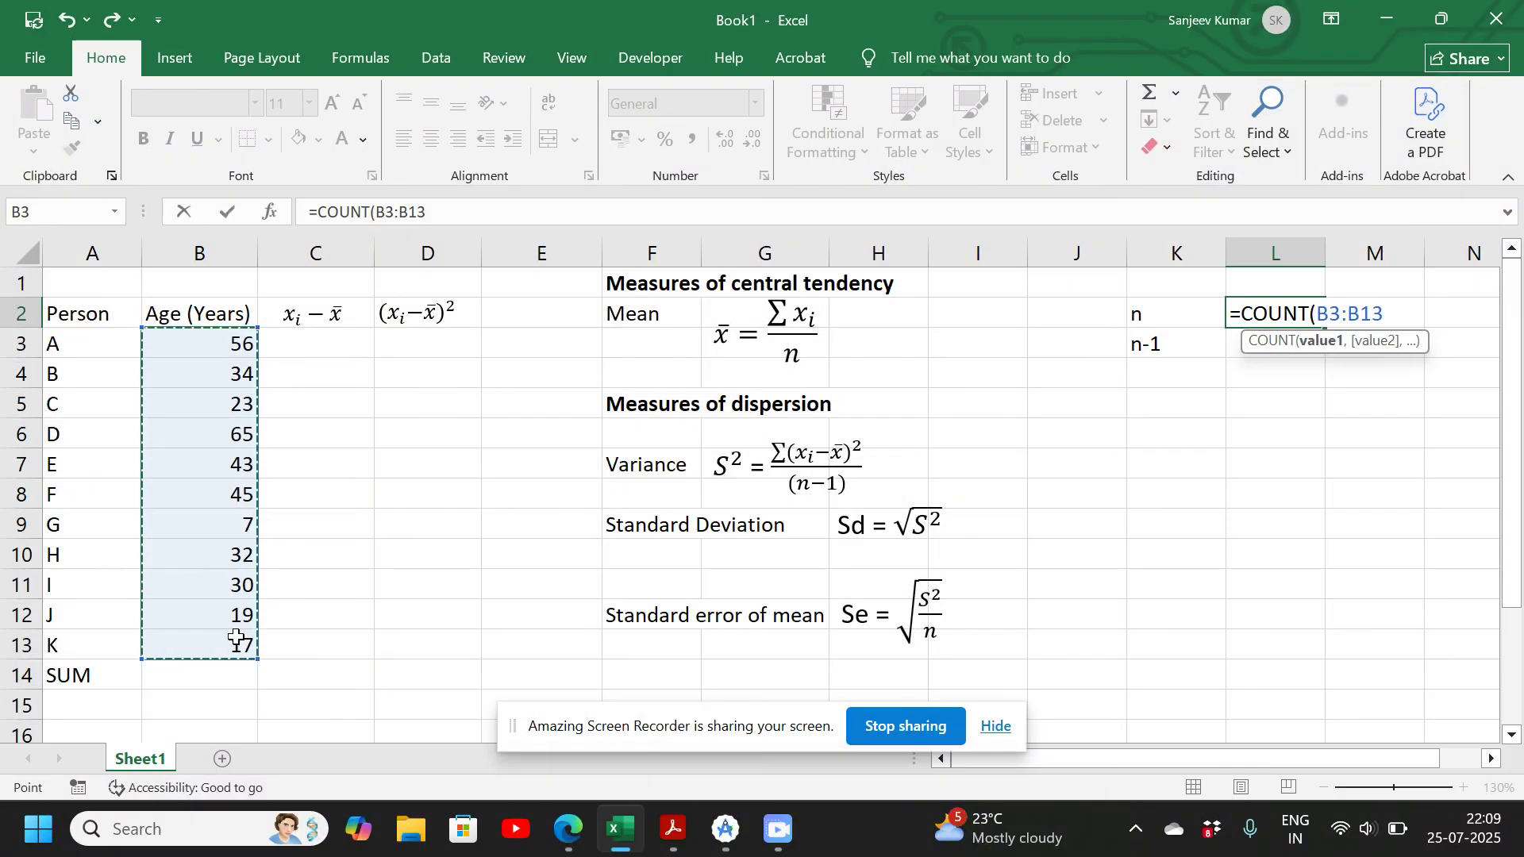
key("Return")
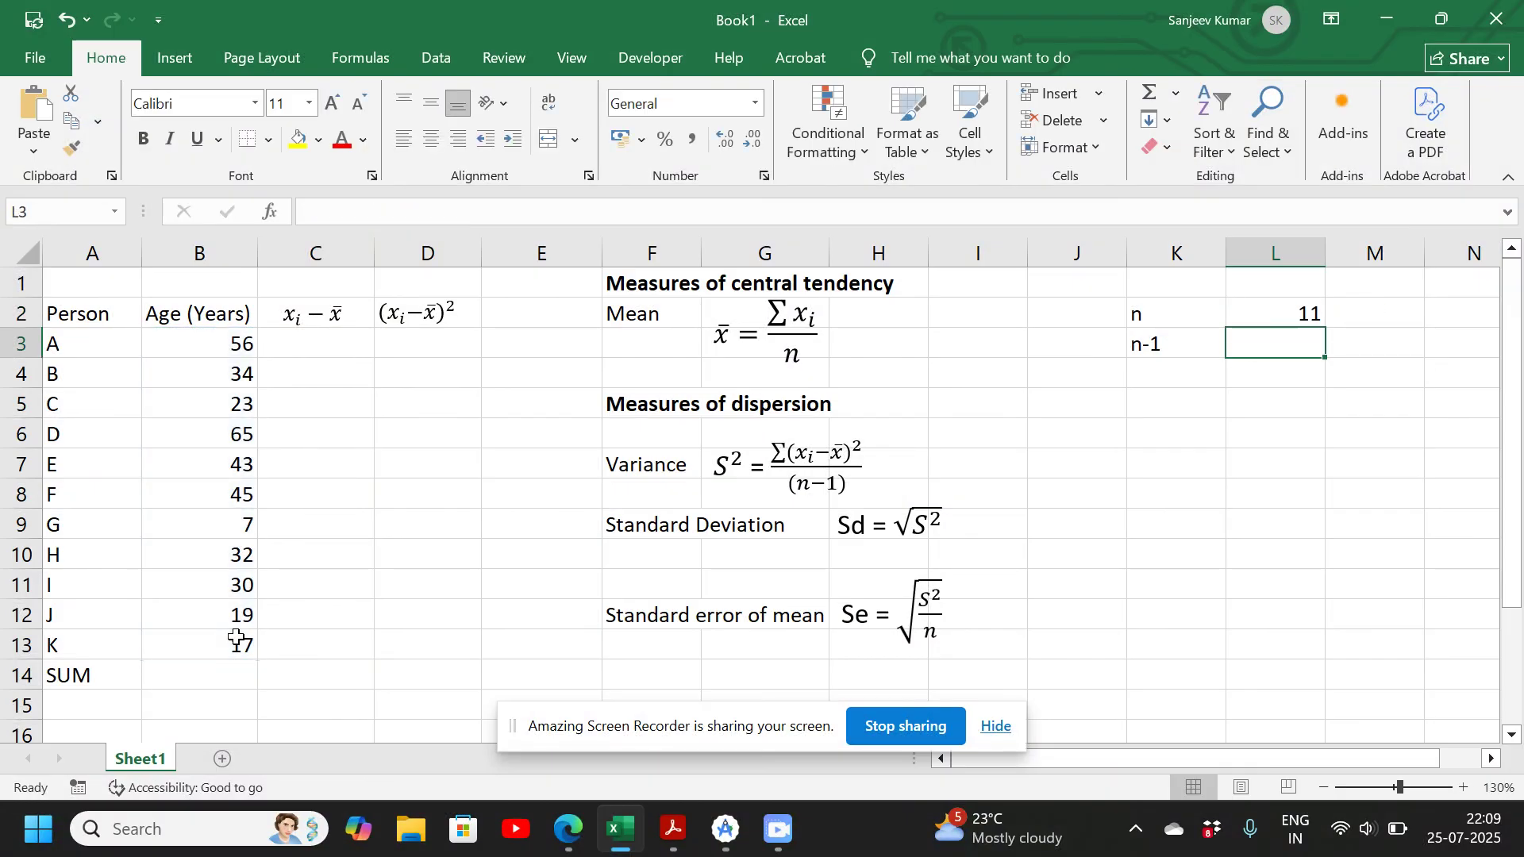
left_click(1291, 316)
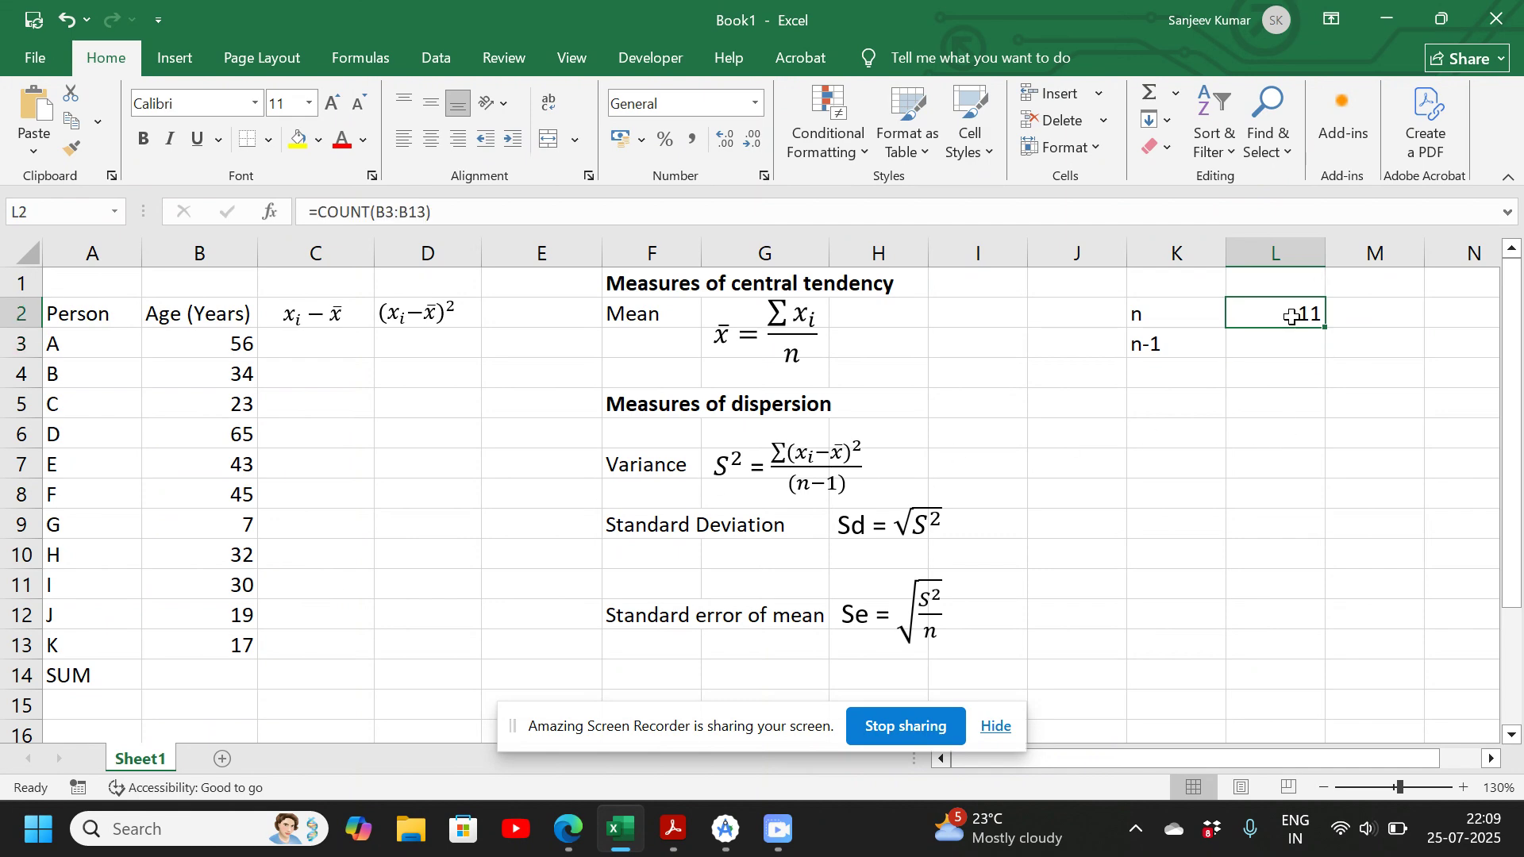
- Enter 10 as the n-1 value in cell L3
left_click(1261, 346)
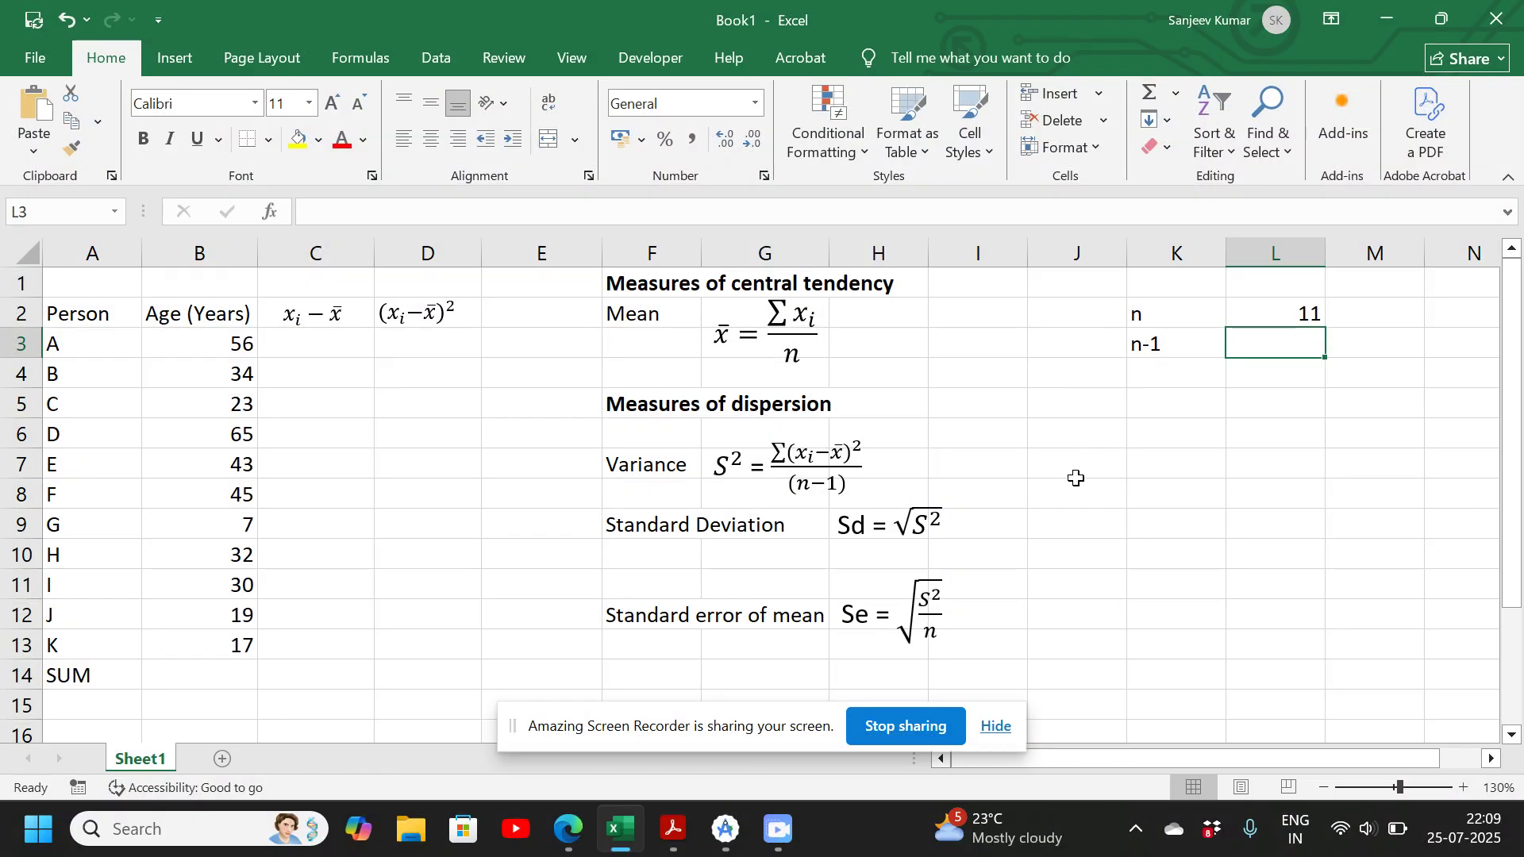
type("10")
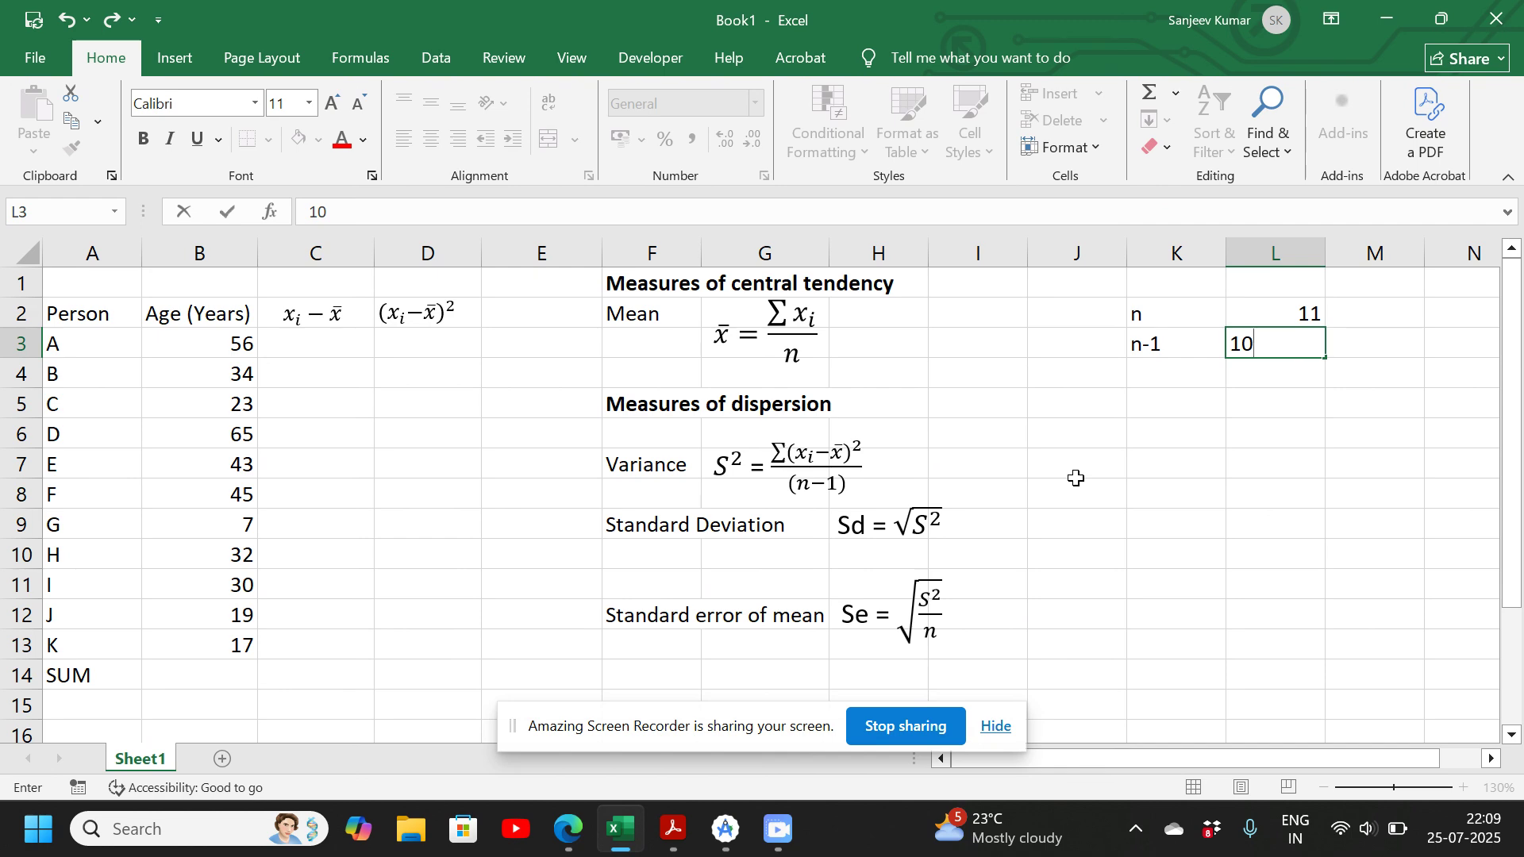
key("Return")
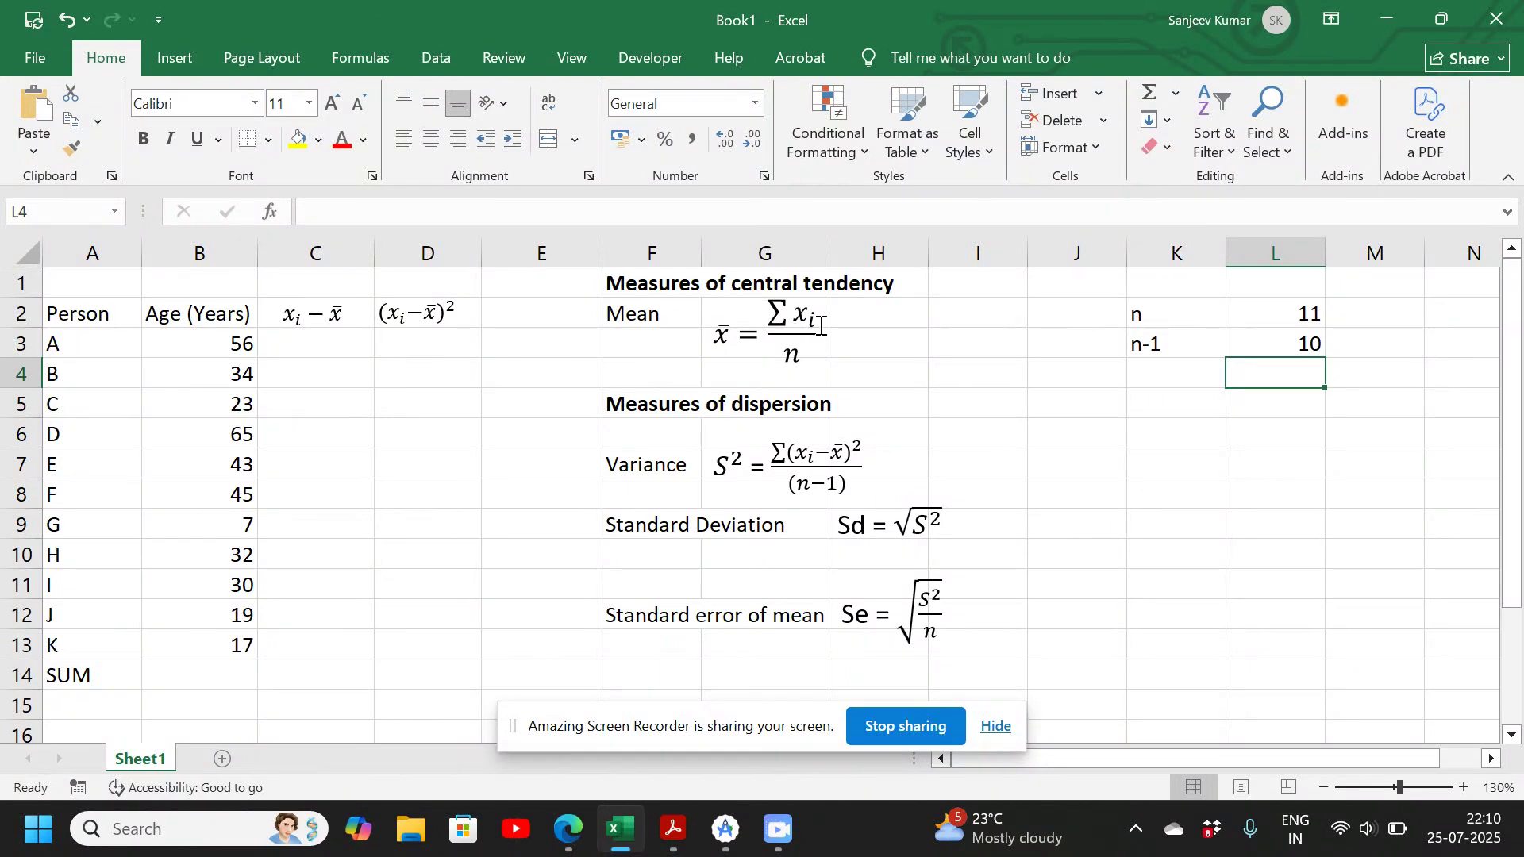
- Total the ages in cell B14 with a SUM formula over B3:B13
left_click(194, 677)
type("=")
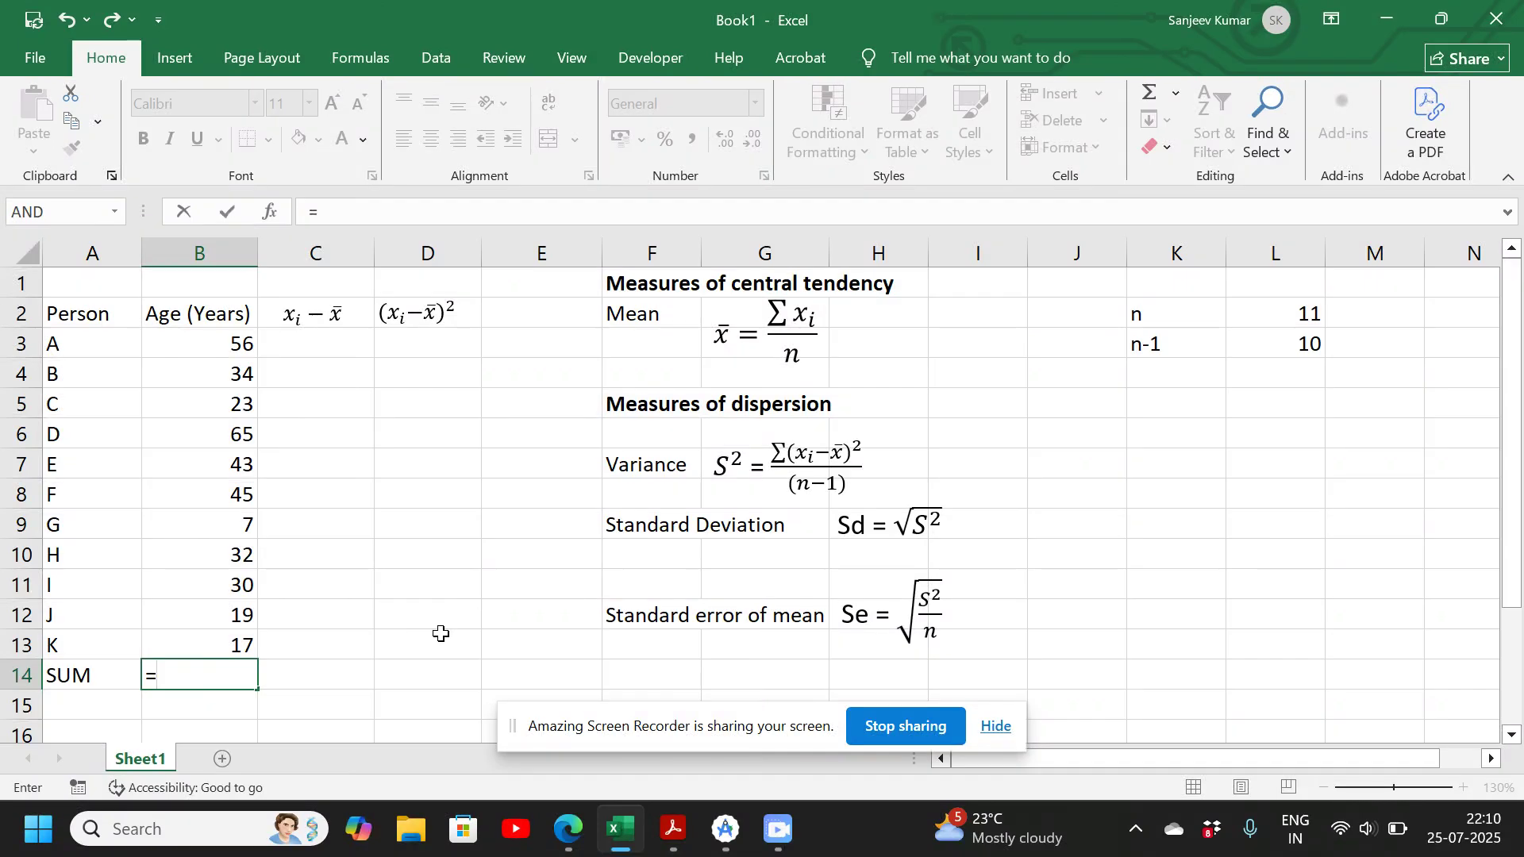
type("SUM")
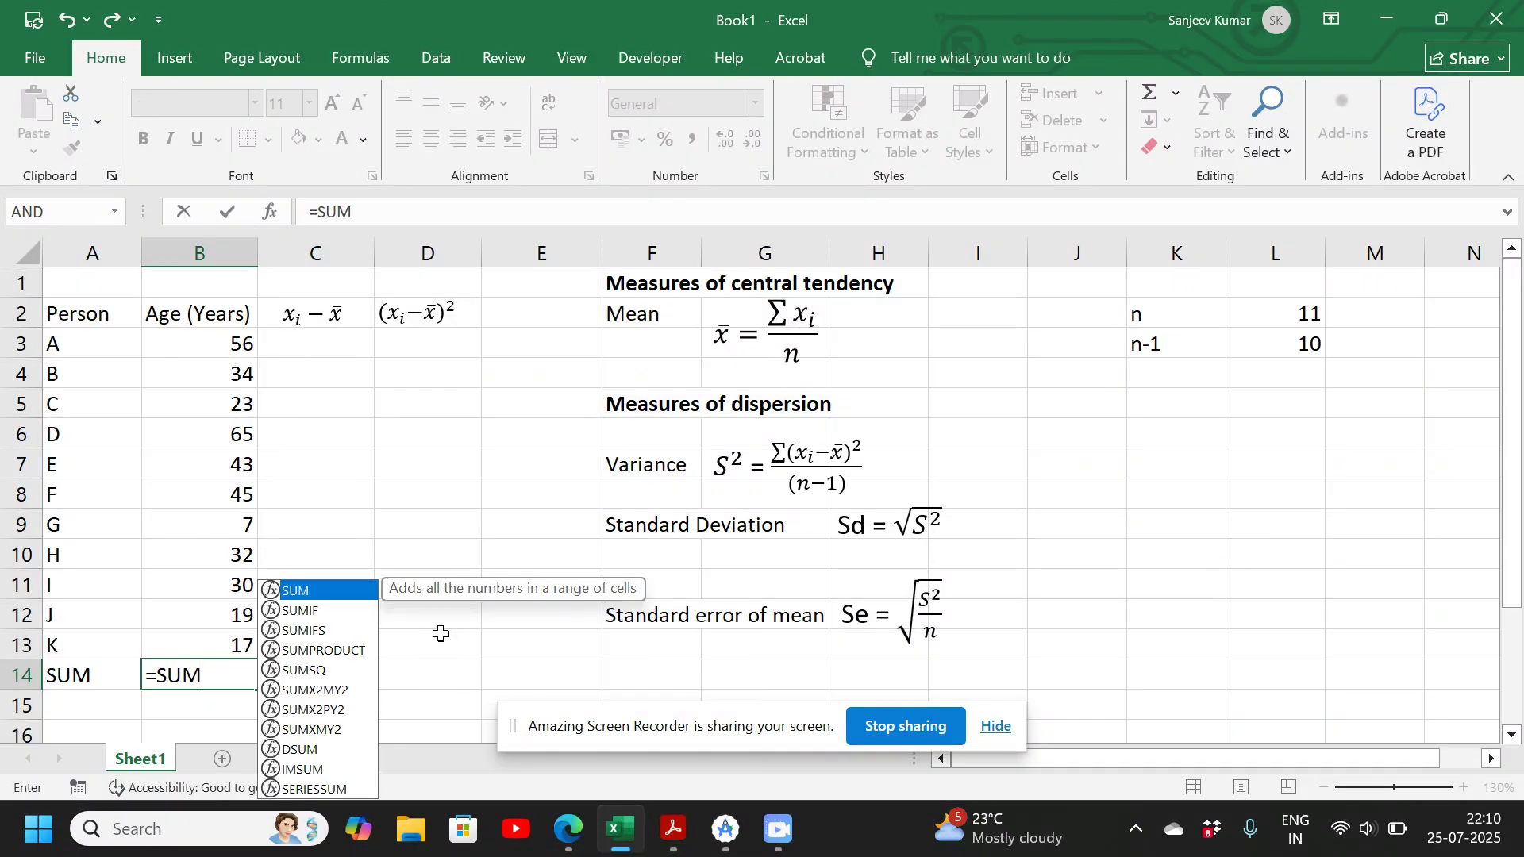
type("(")
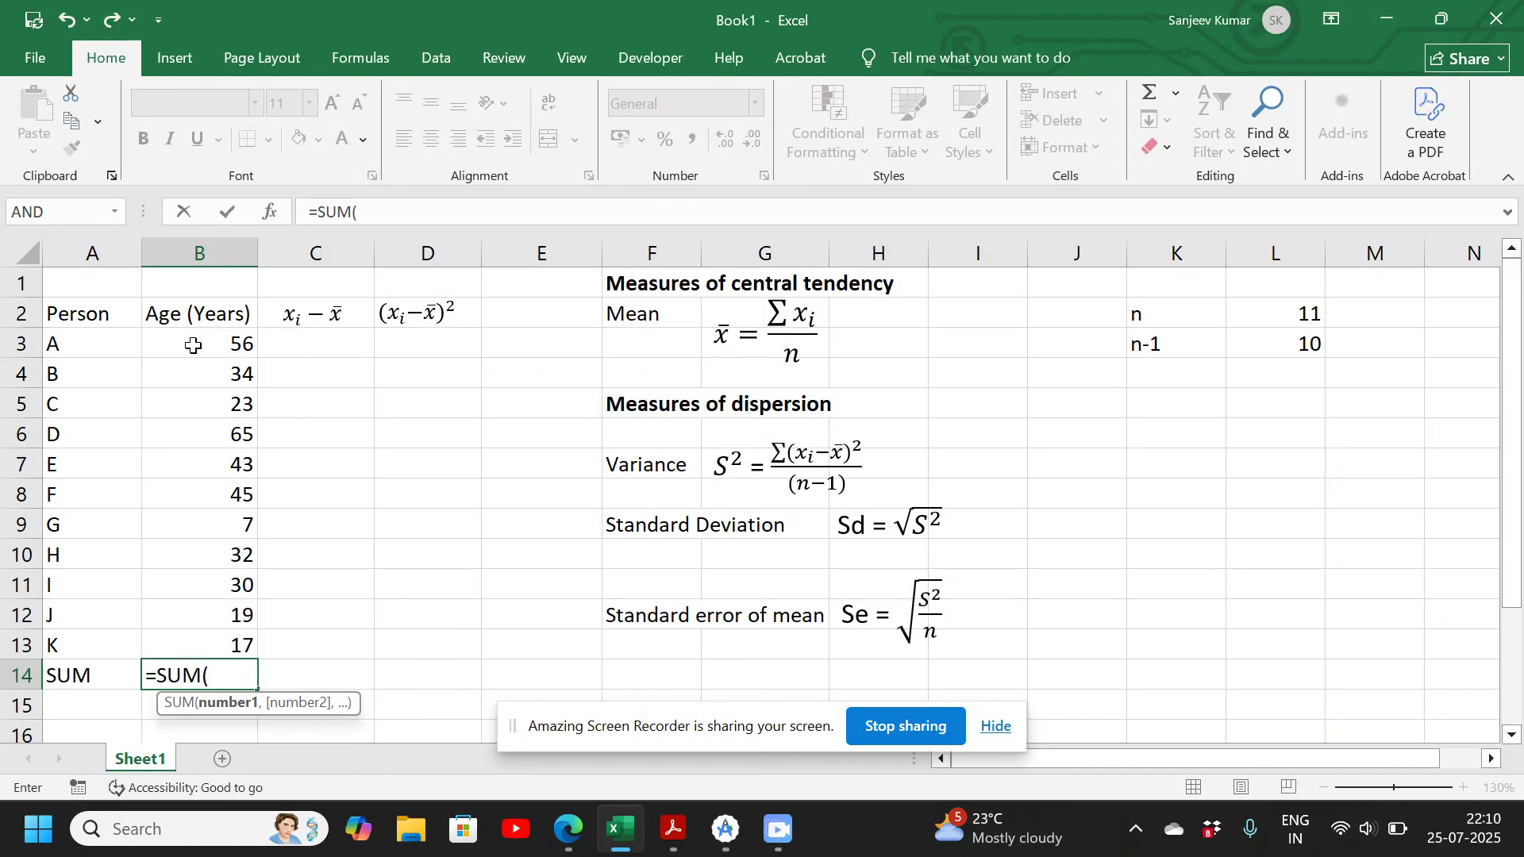
left_click_drag(193, 346, 191, 644)
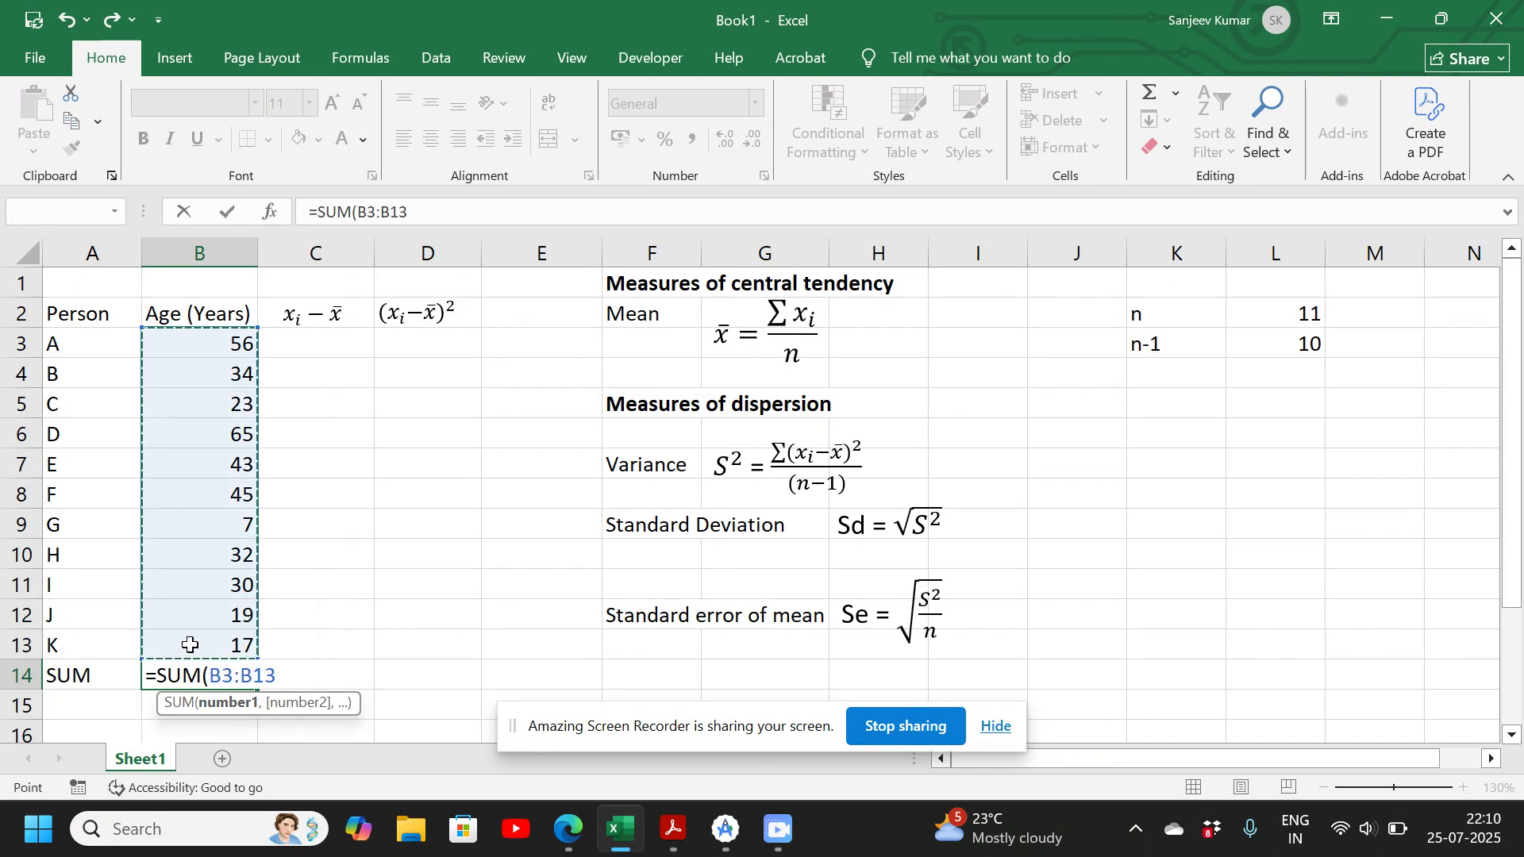
key("Return")
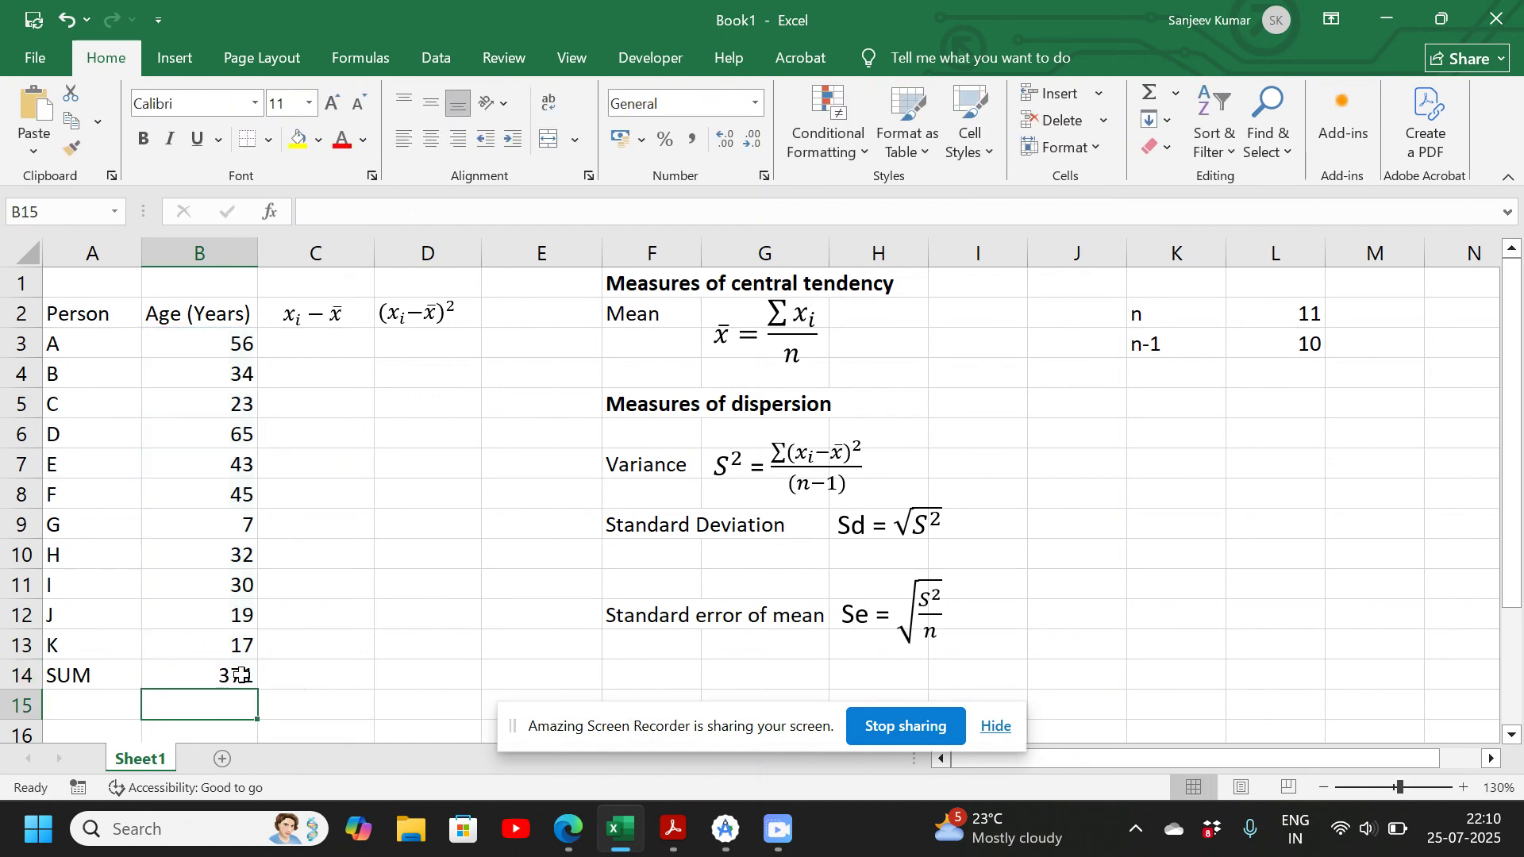
- Calculate the mean age in cell I2 by dividing the sum in B14 by n in L2
left_click(979, 324)
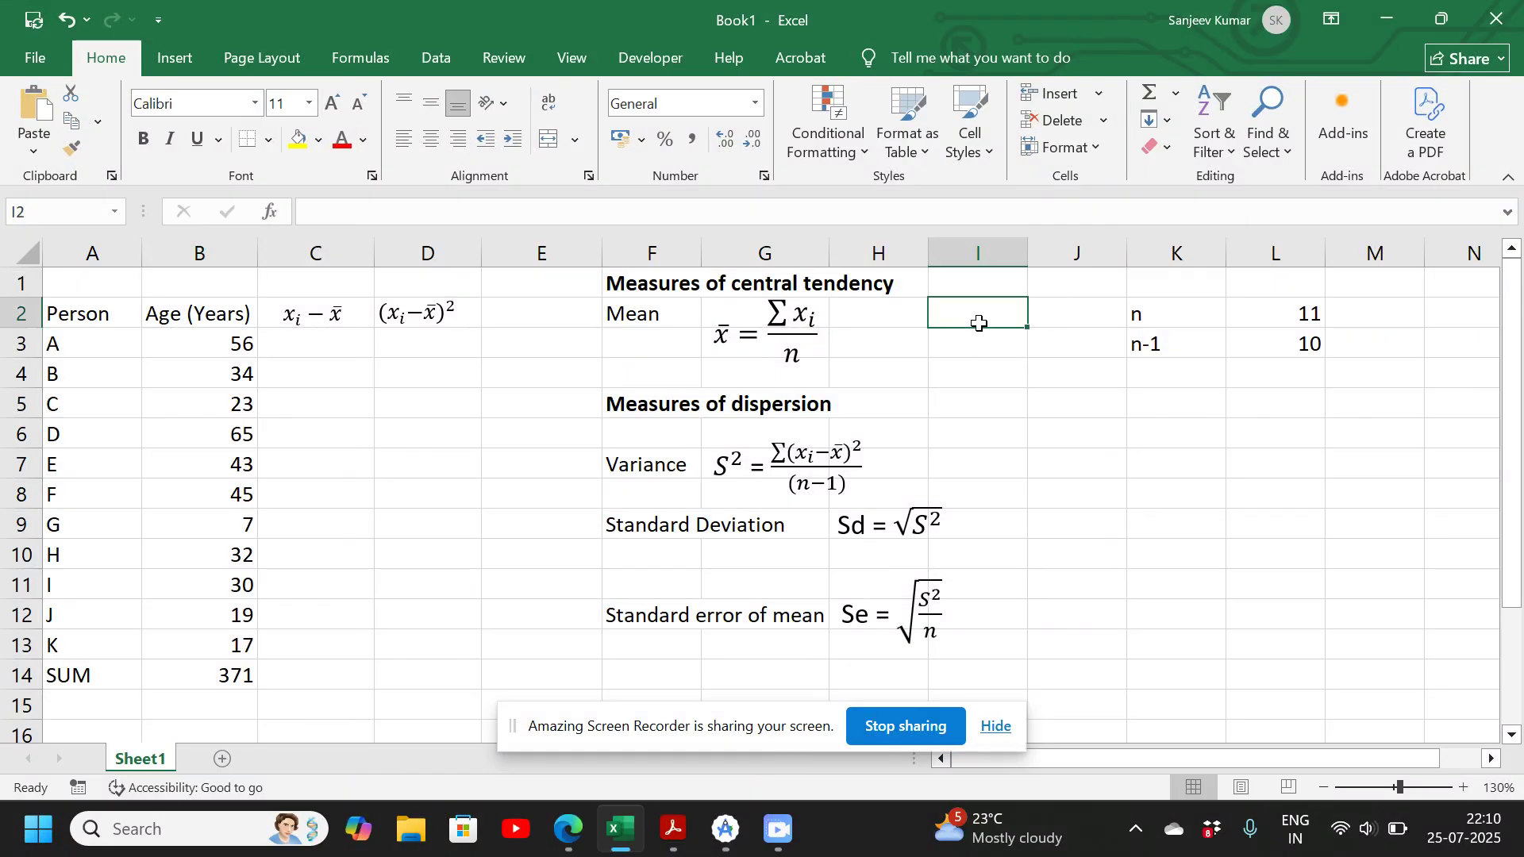
type("=")
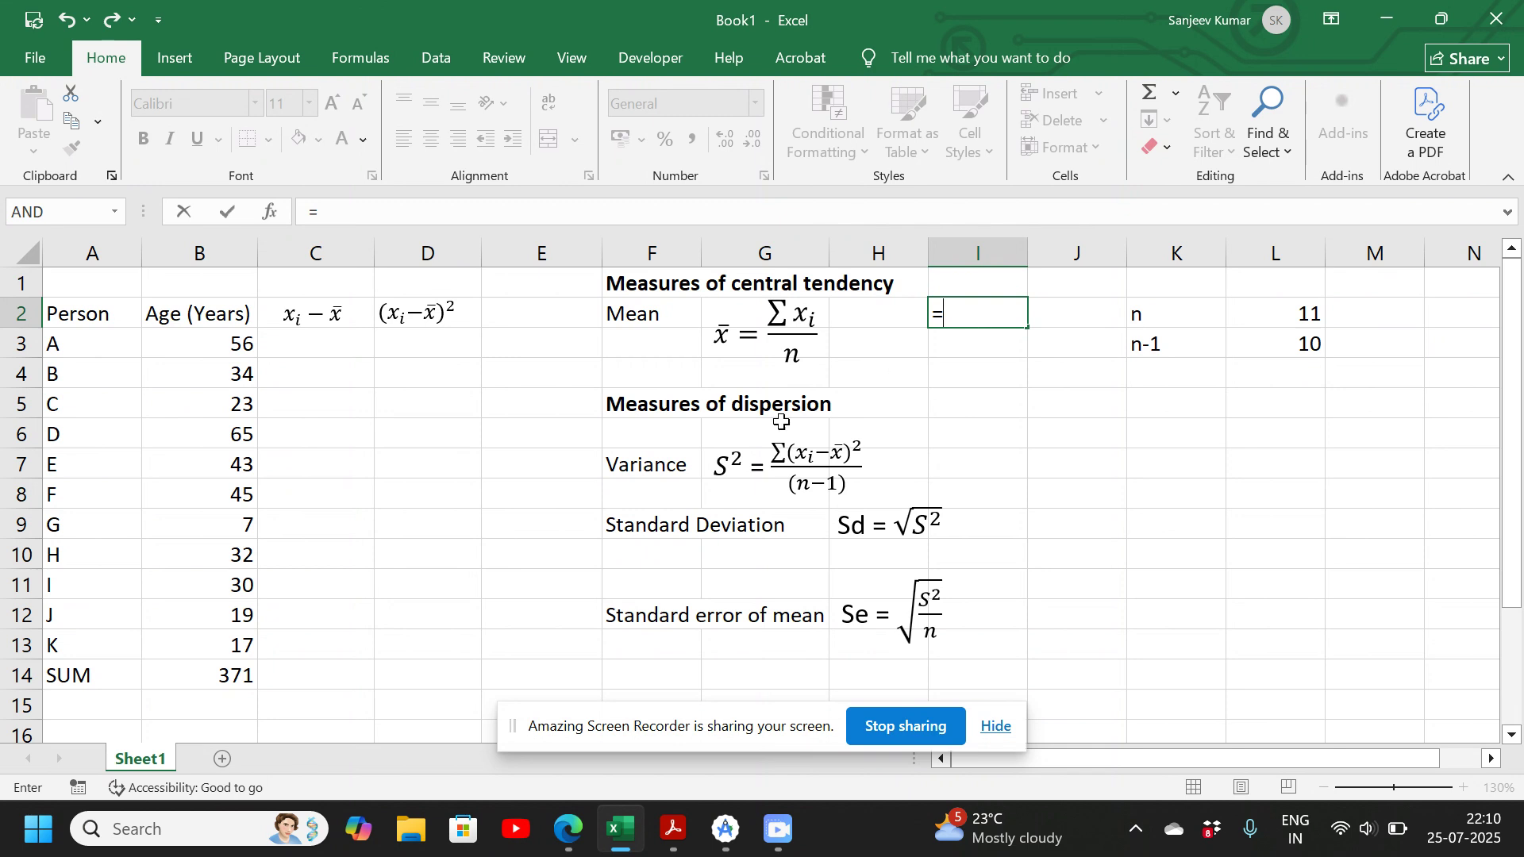
left_click(215, 683)
type("/")
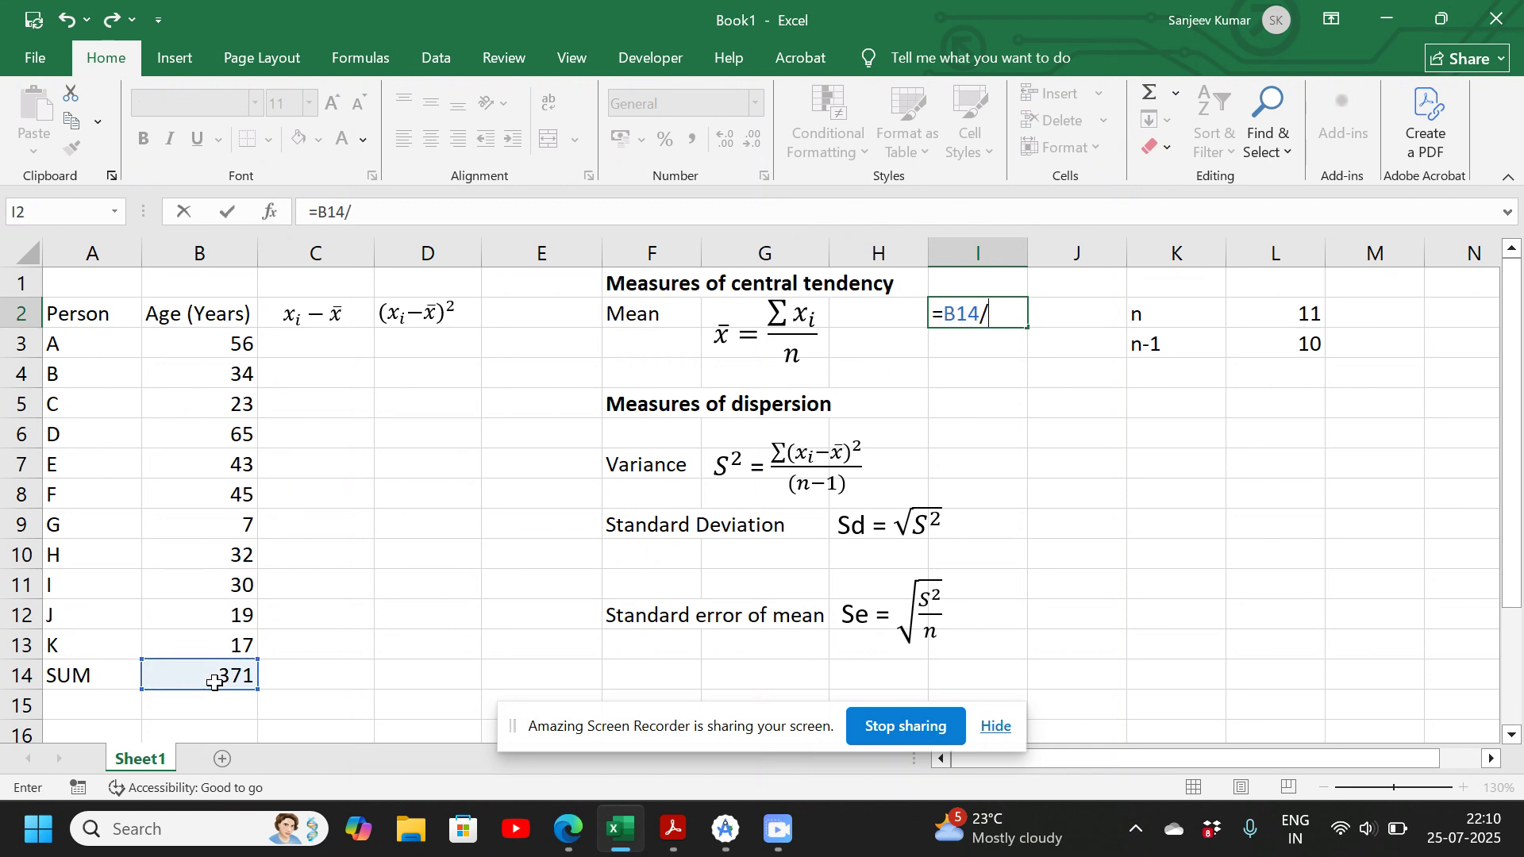
left_click(1286, 309)
key("Return")
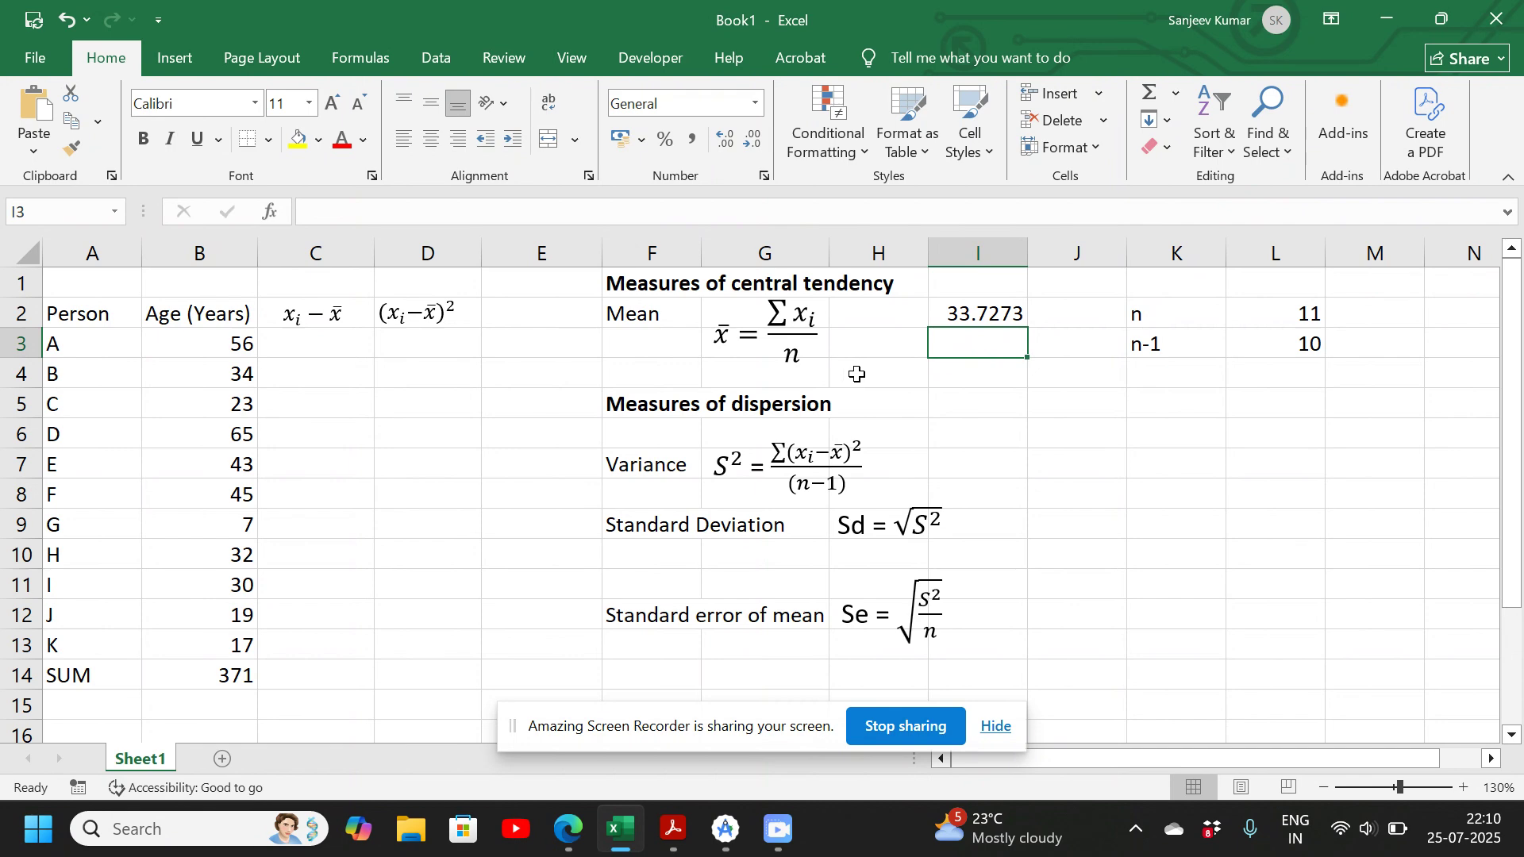
left_click(962, 315)
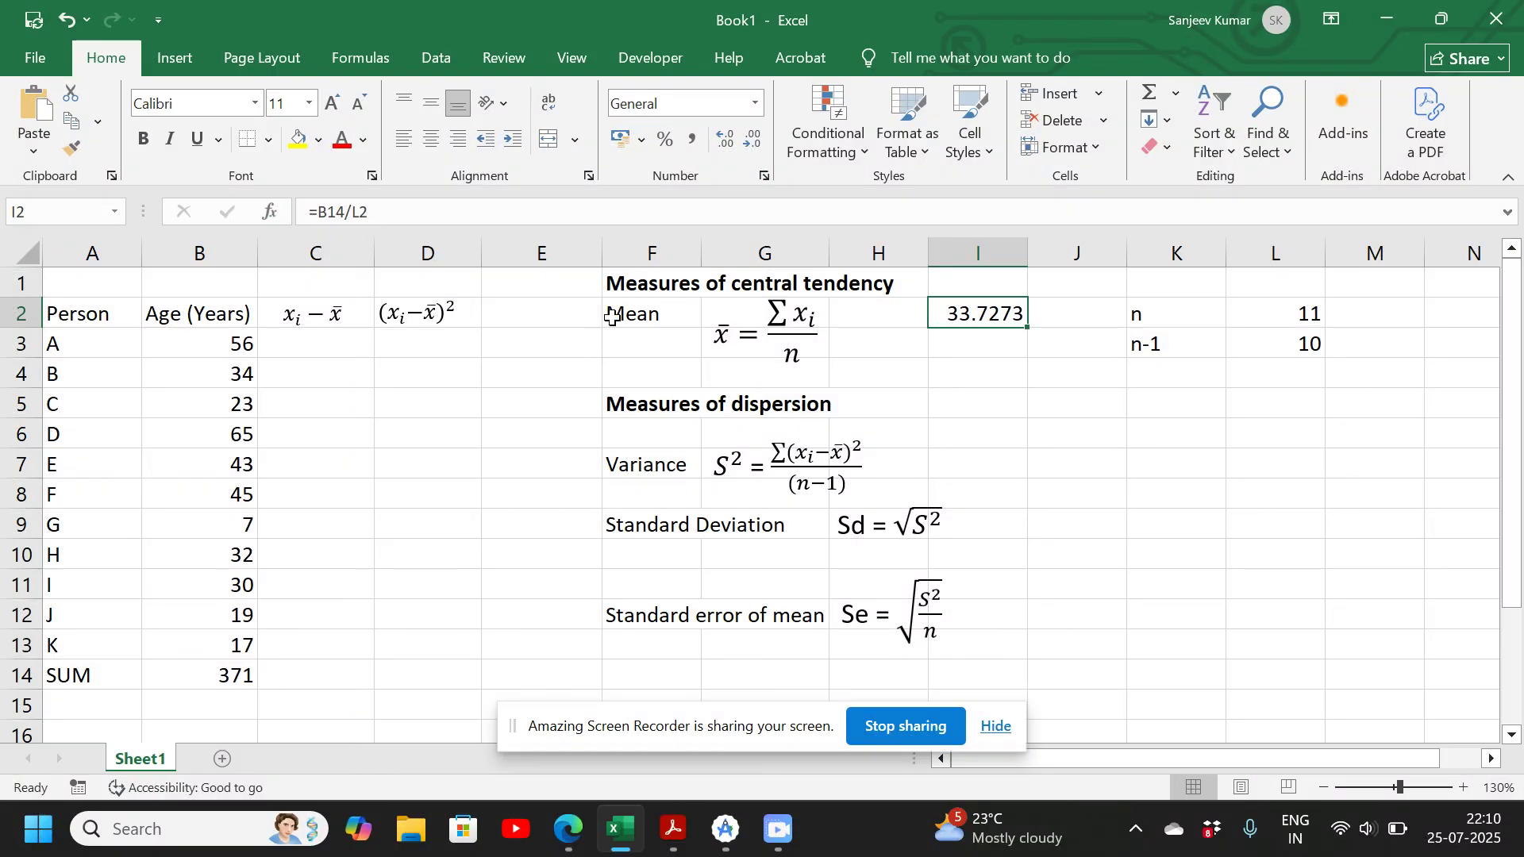
- Calculate person A's deviation from the mean in cell C3 with the formula =B3-I2
left_click(309, 346)
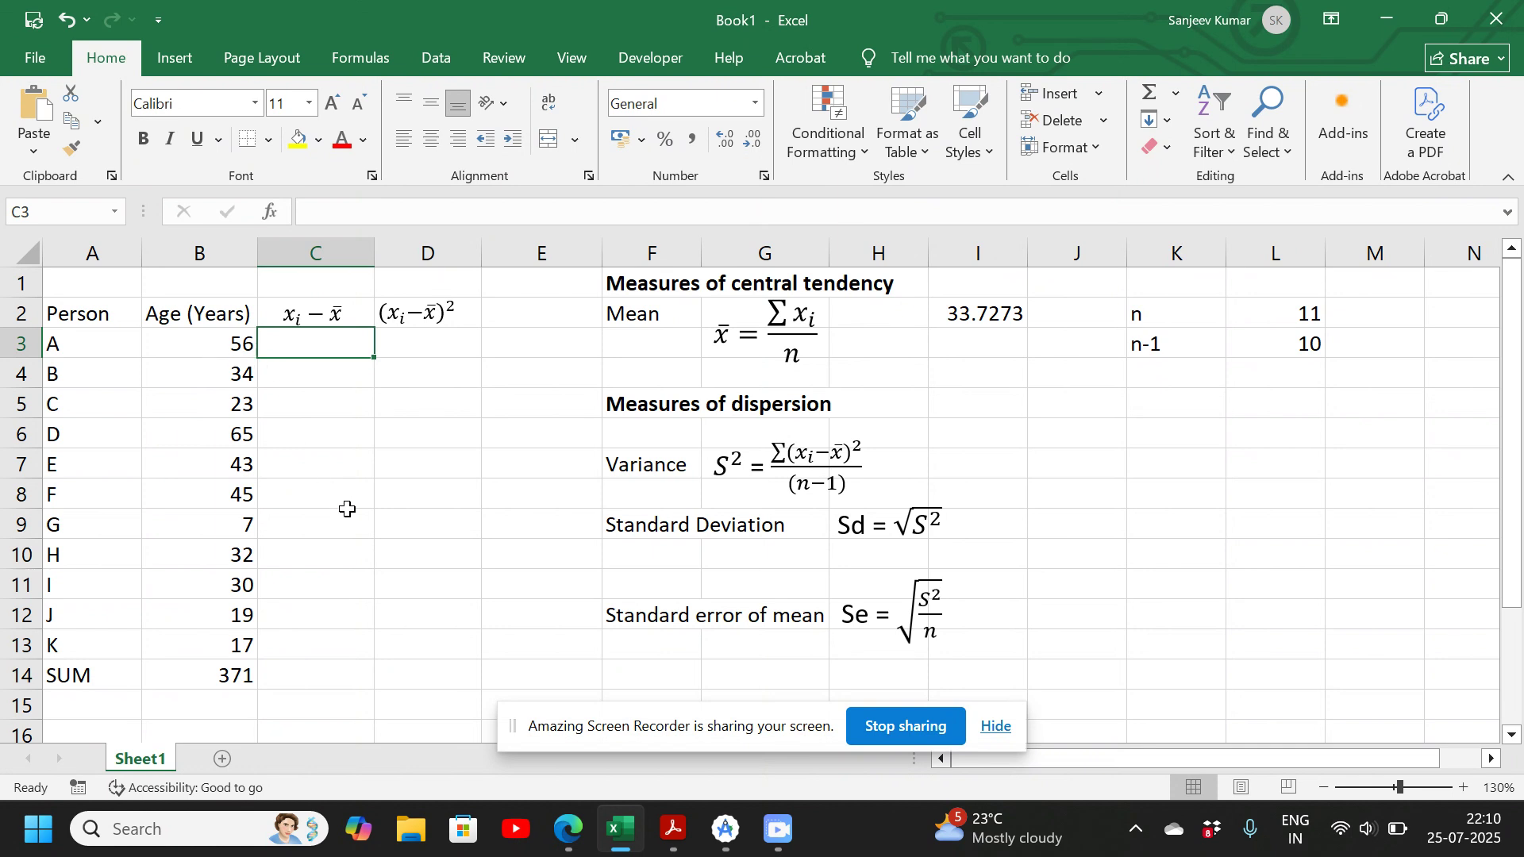
type("=")
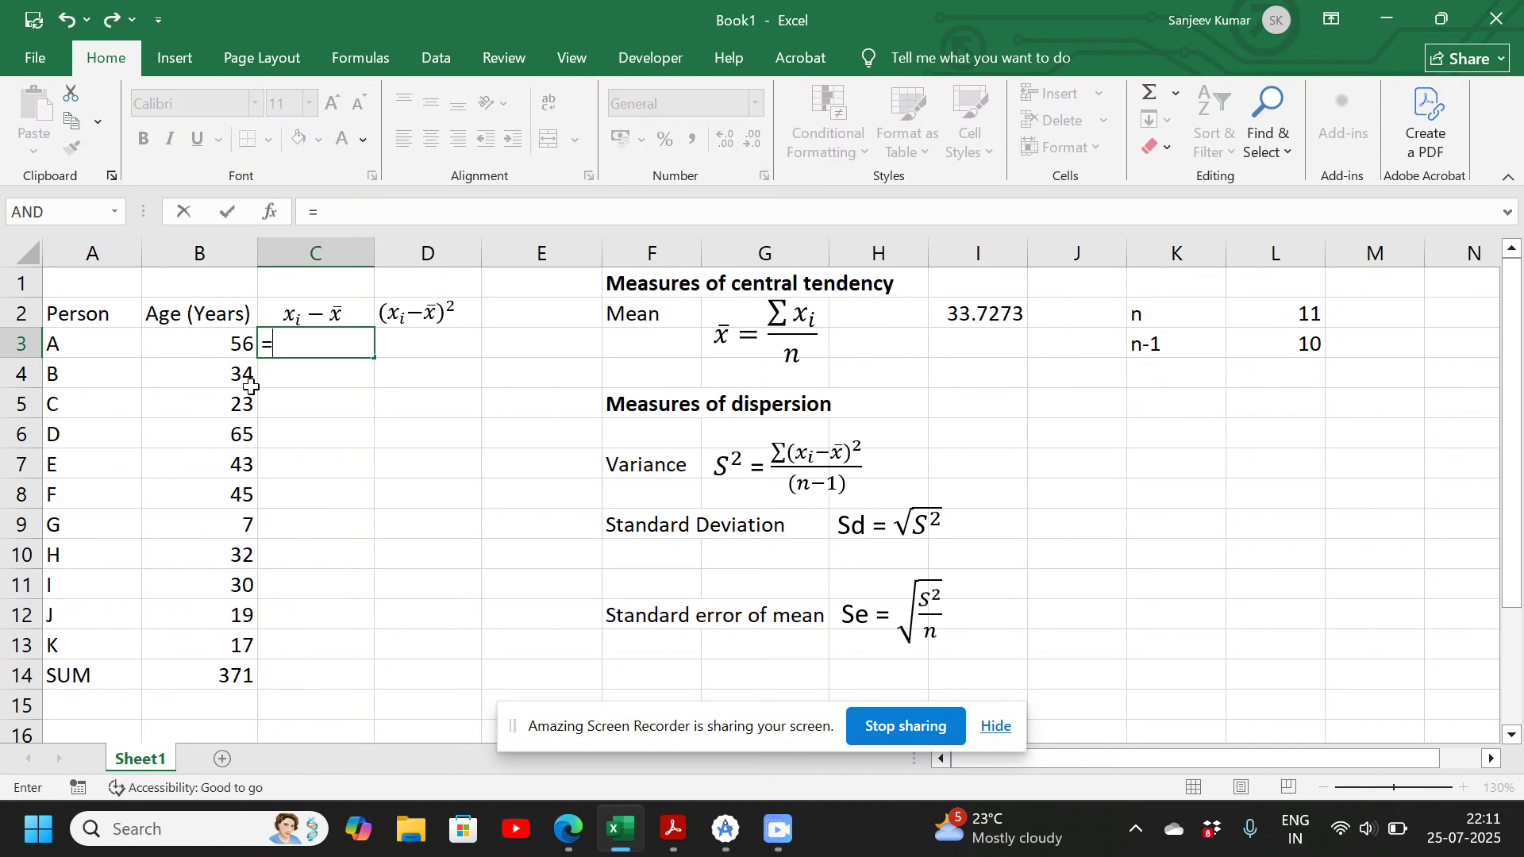
left_click(215, 341)
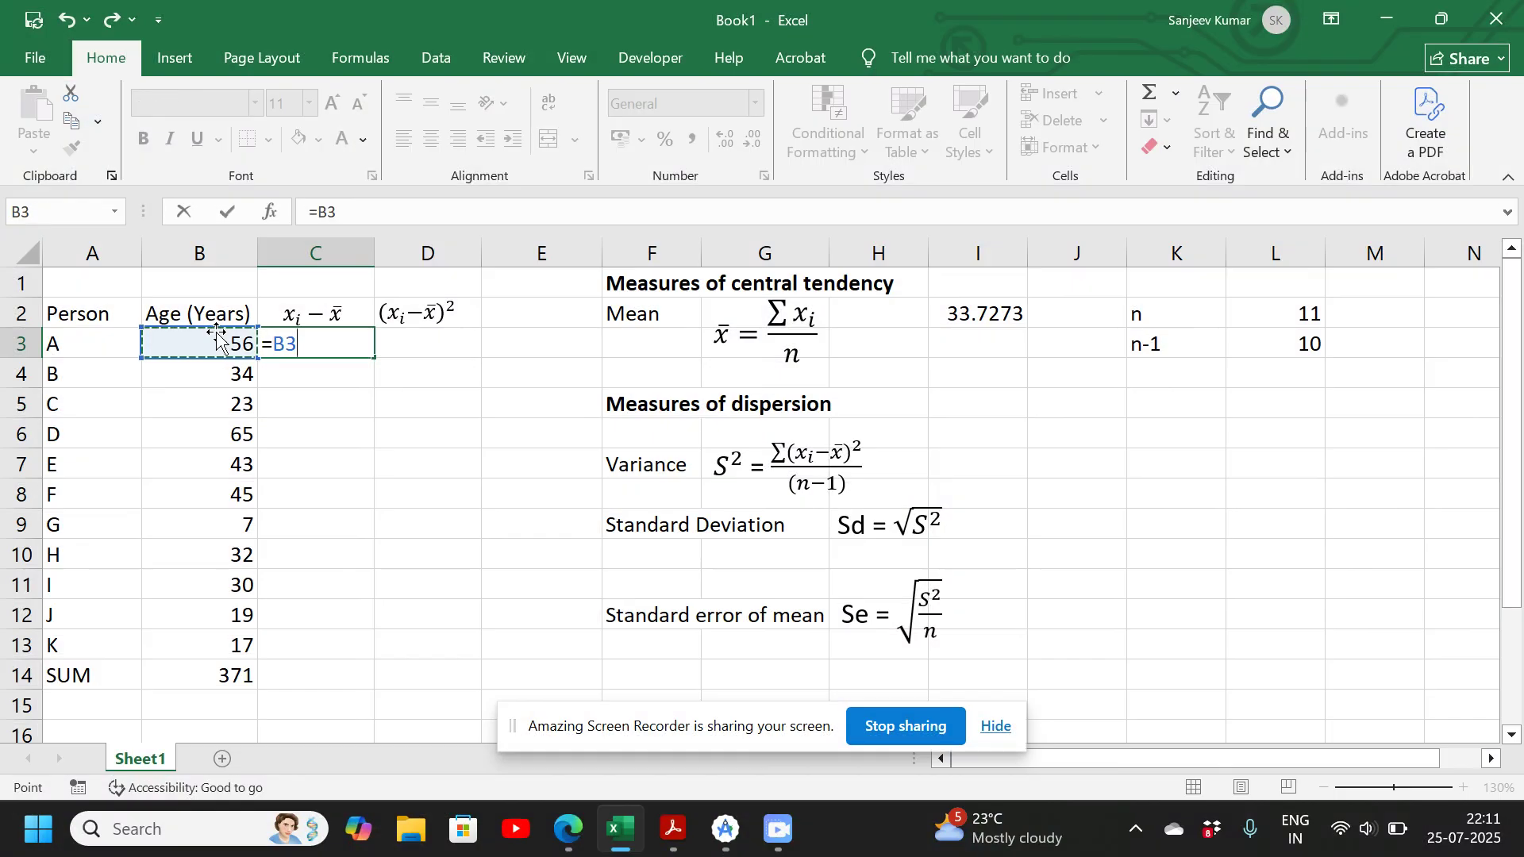
type("-")
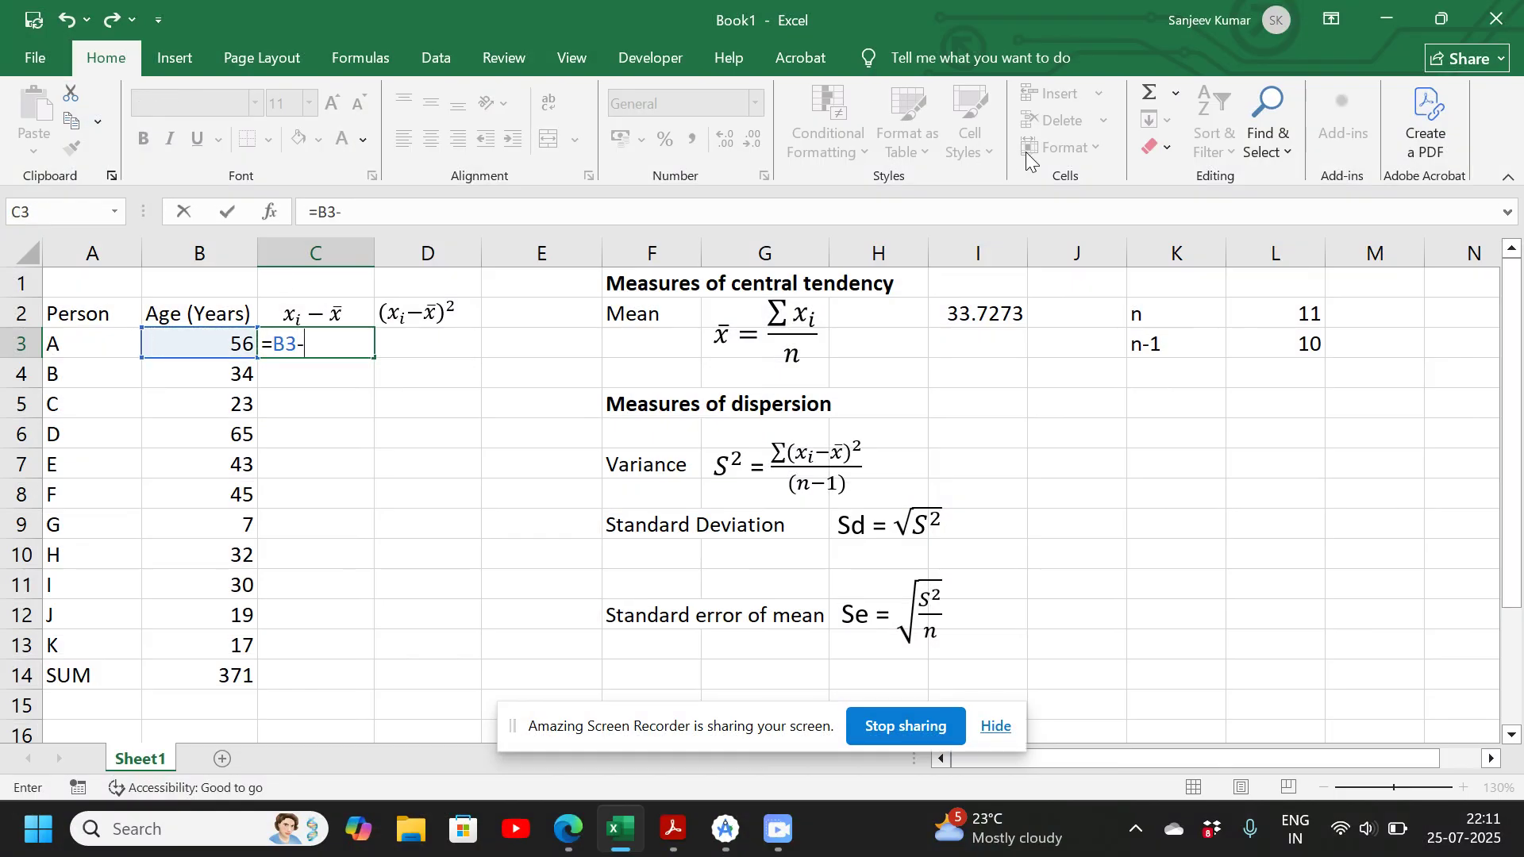
left_click(988, 314)
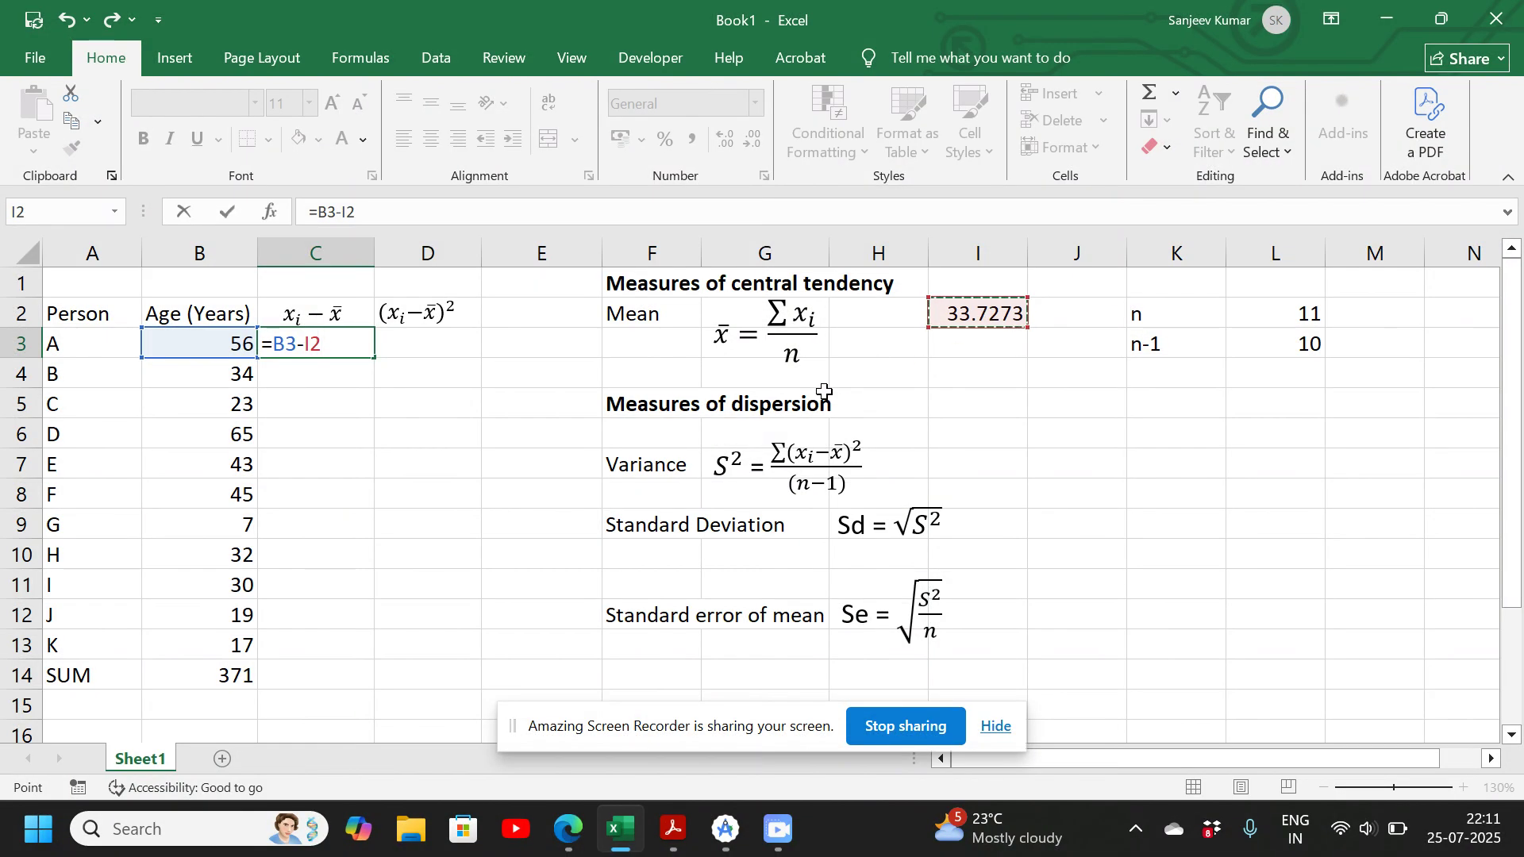
key("Return")
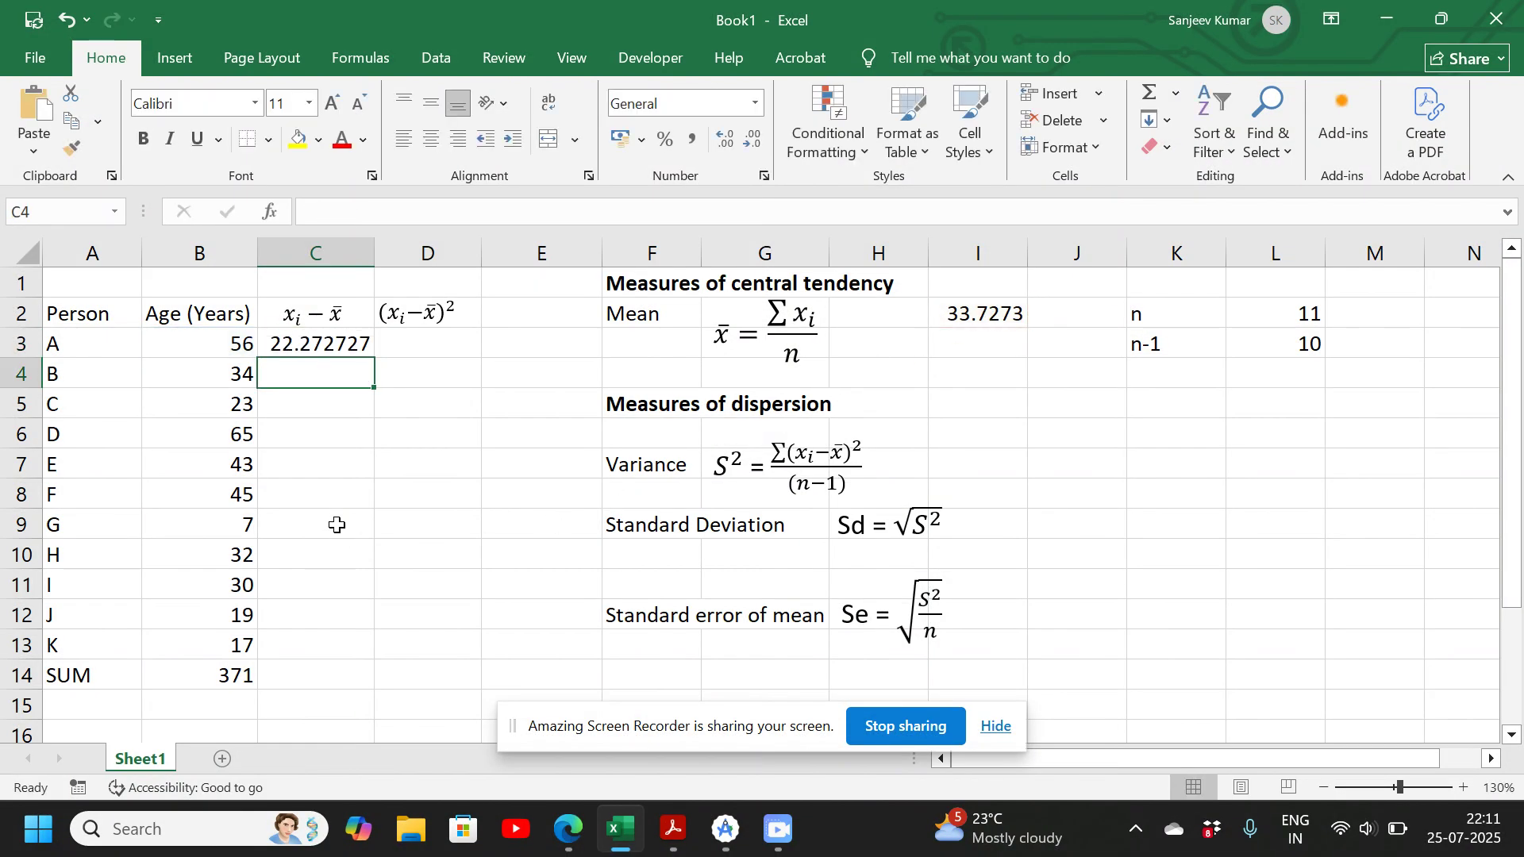
- Make the mean reference in the C3 formula absolute, as $I$2
left_click(308, 350)
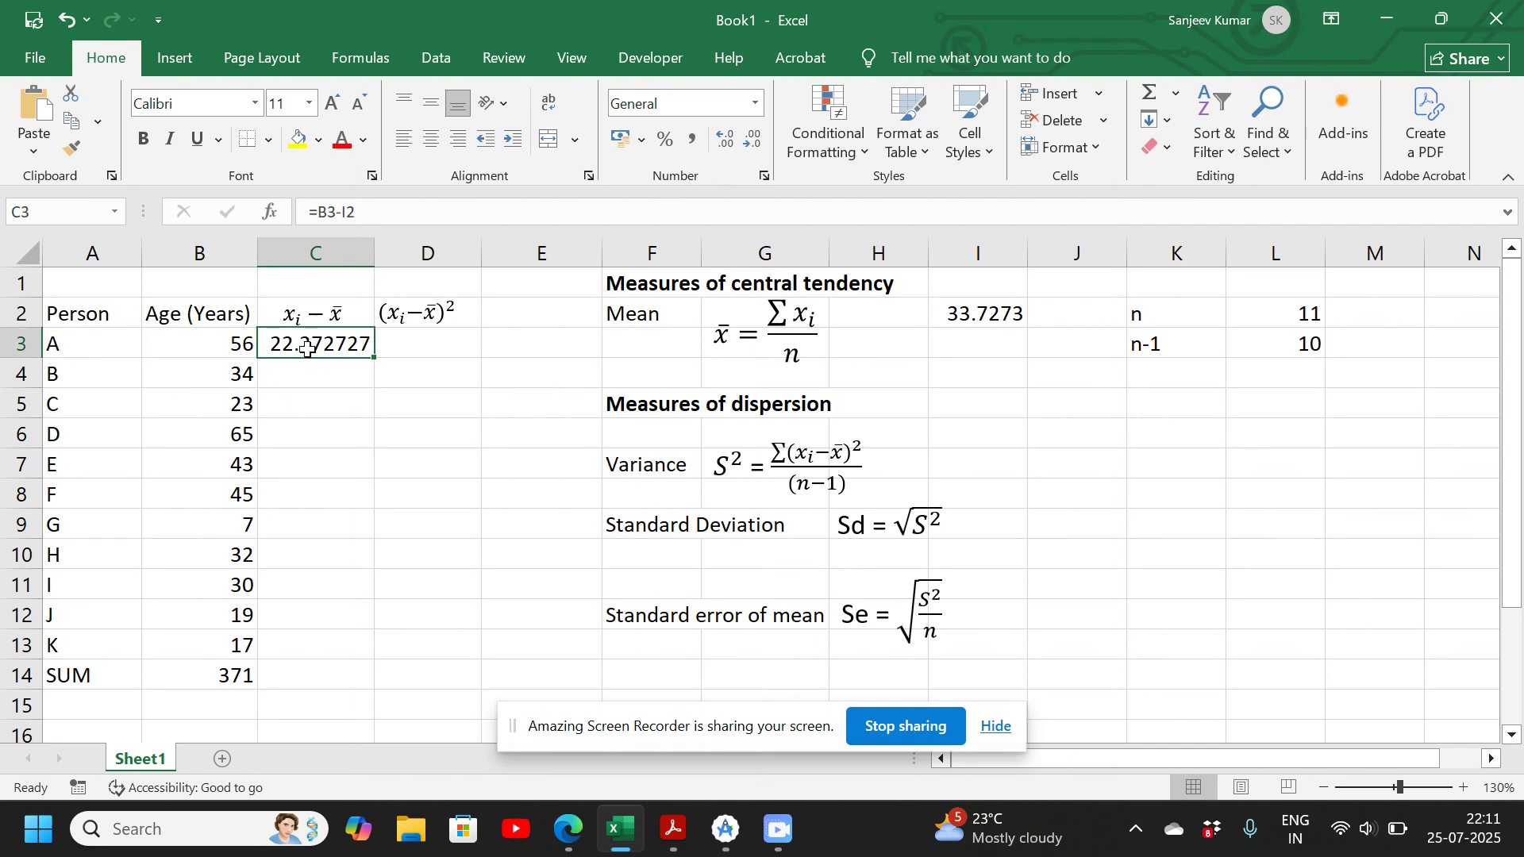
left_click(341, 213)
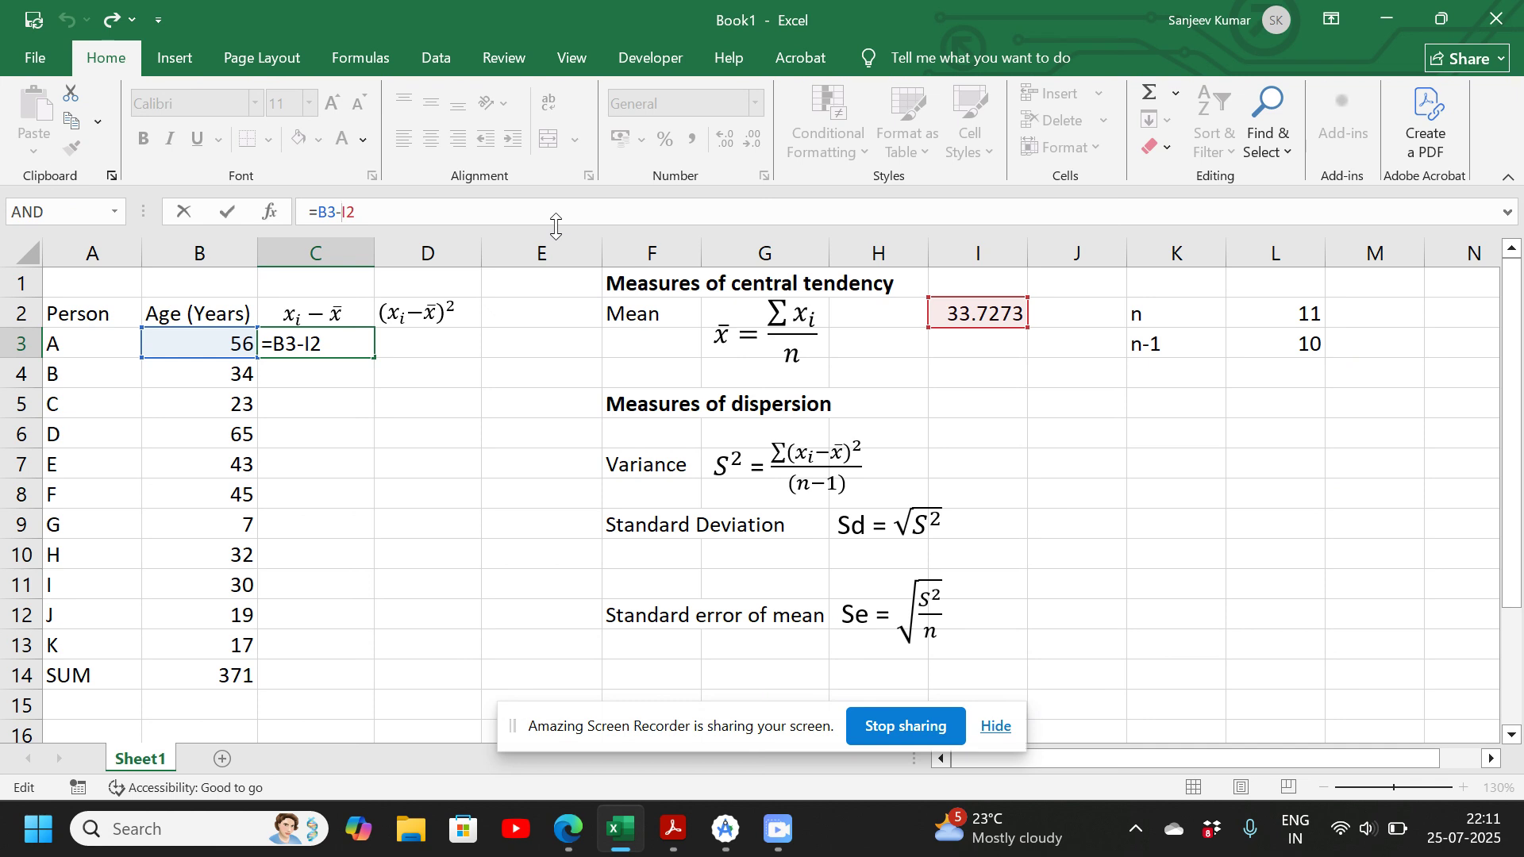
type("$")
key("Right")
type("$")
key("Return")
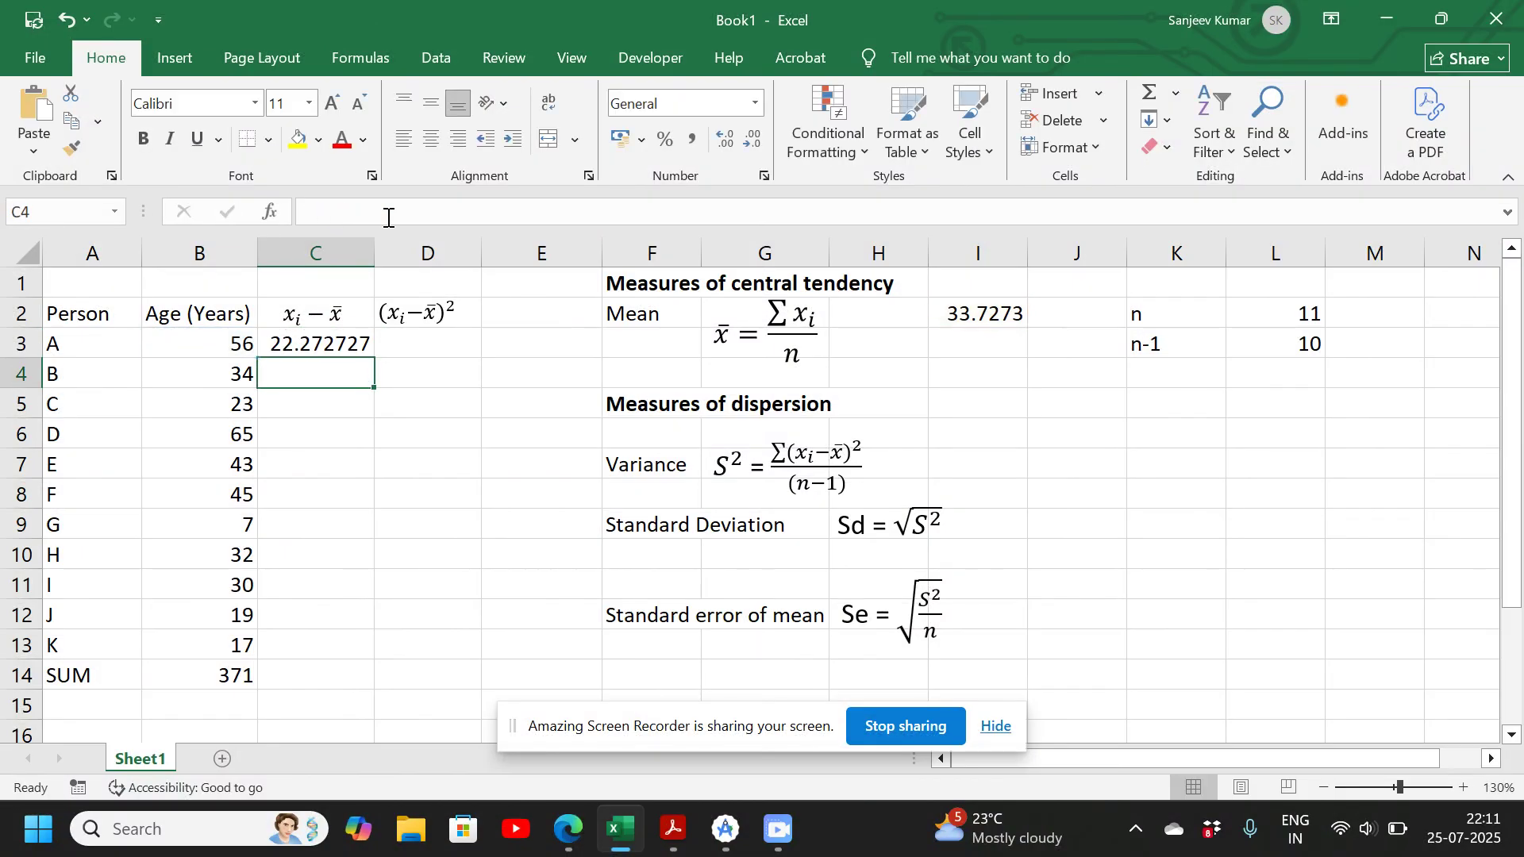
- Try to fill the deviation formula from cell C3 down to C13 and undo the fill
left_click(320, 341)
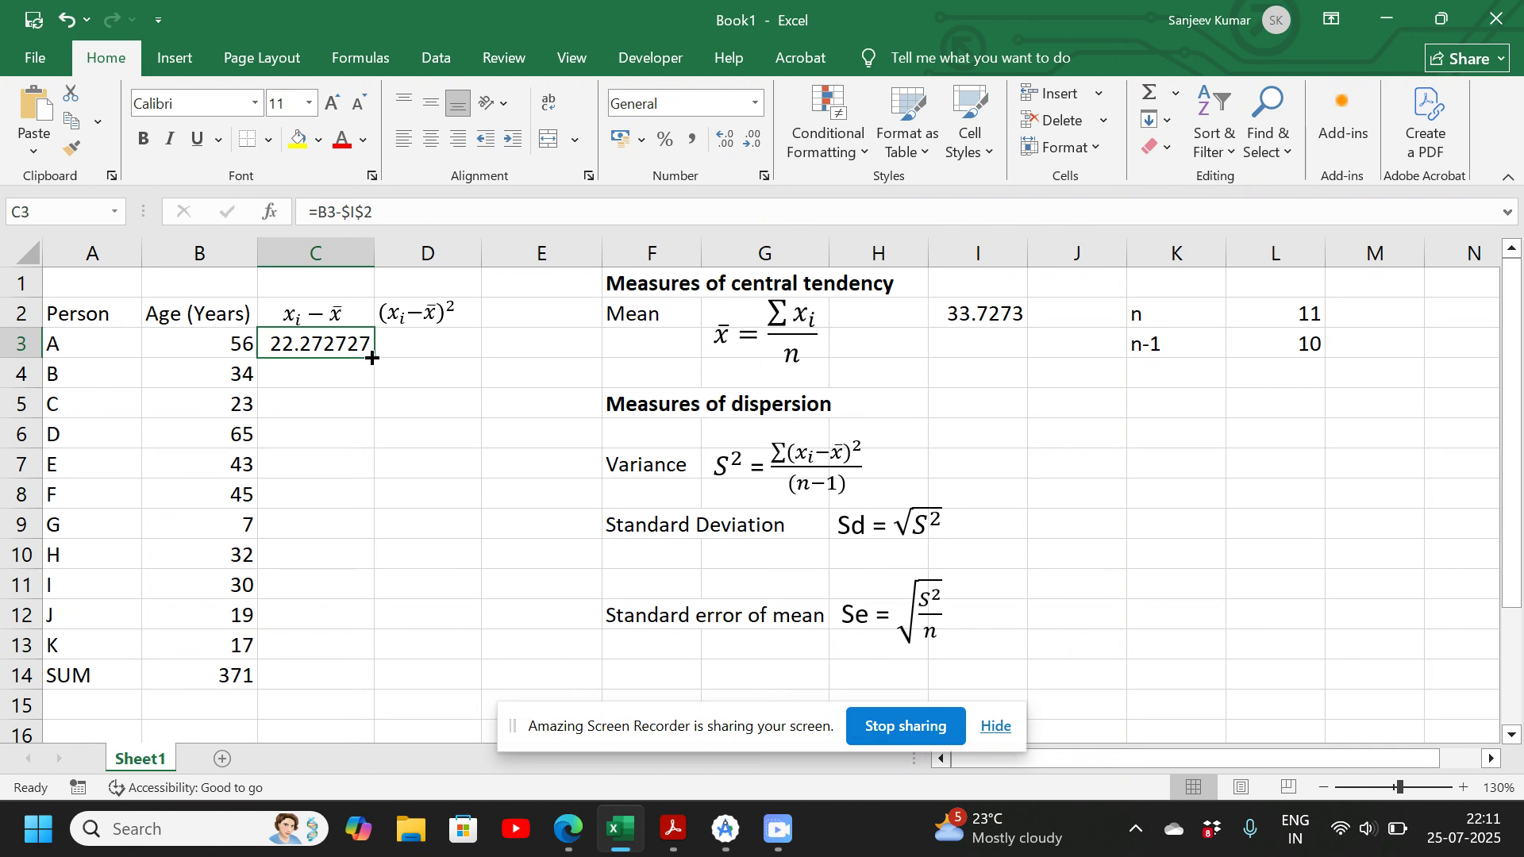
left_click_drag(372, 359, 341, 661)
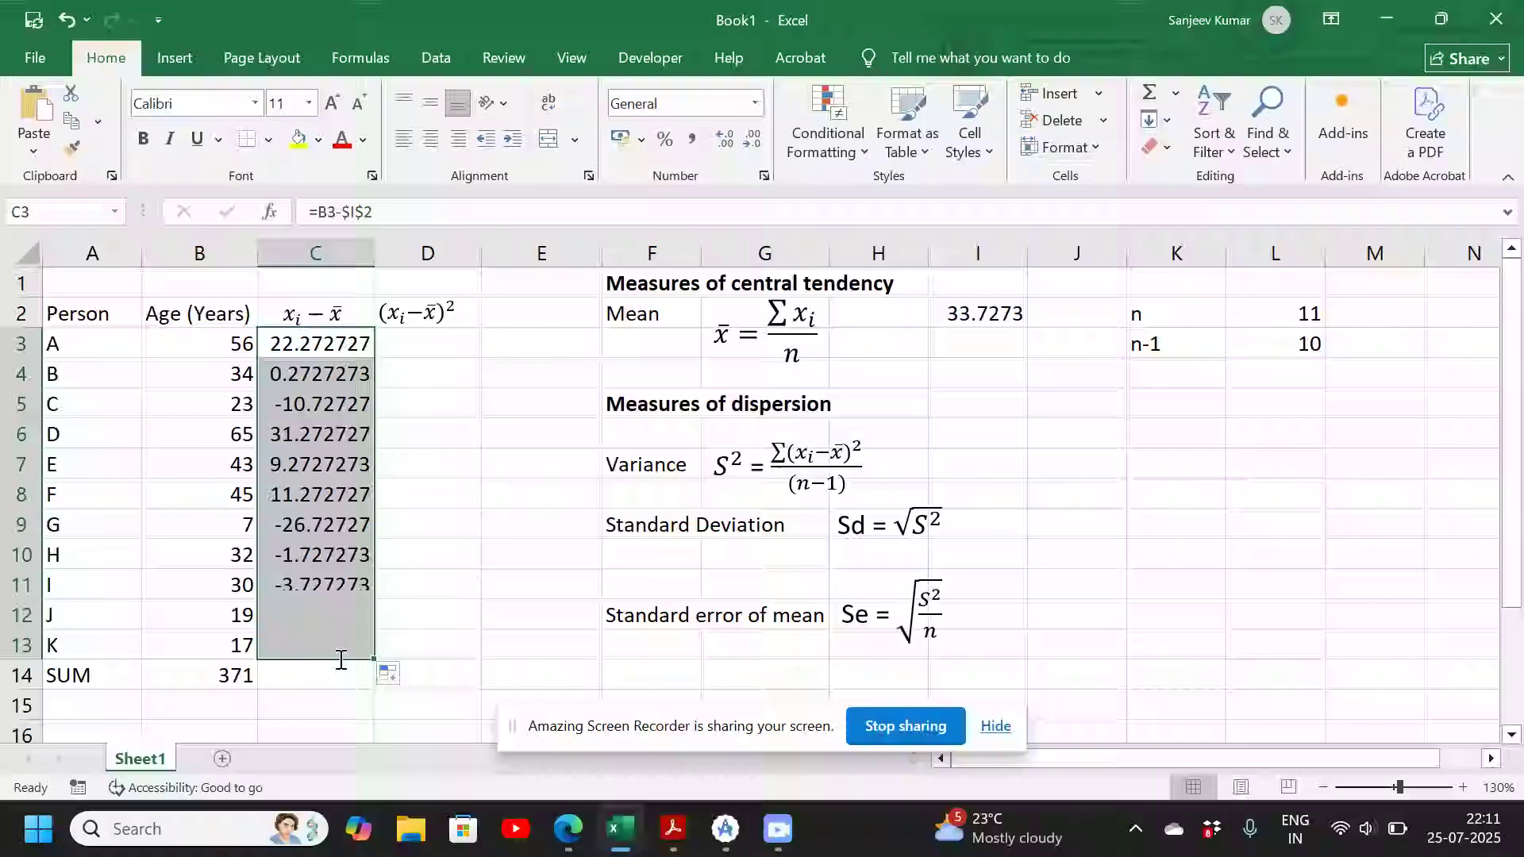
left_click(489, 548)
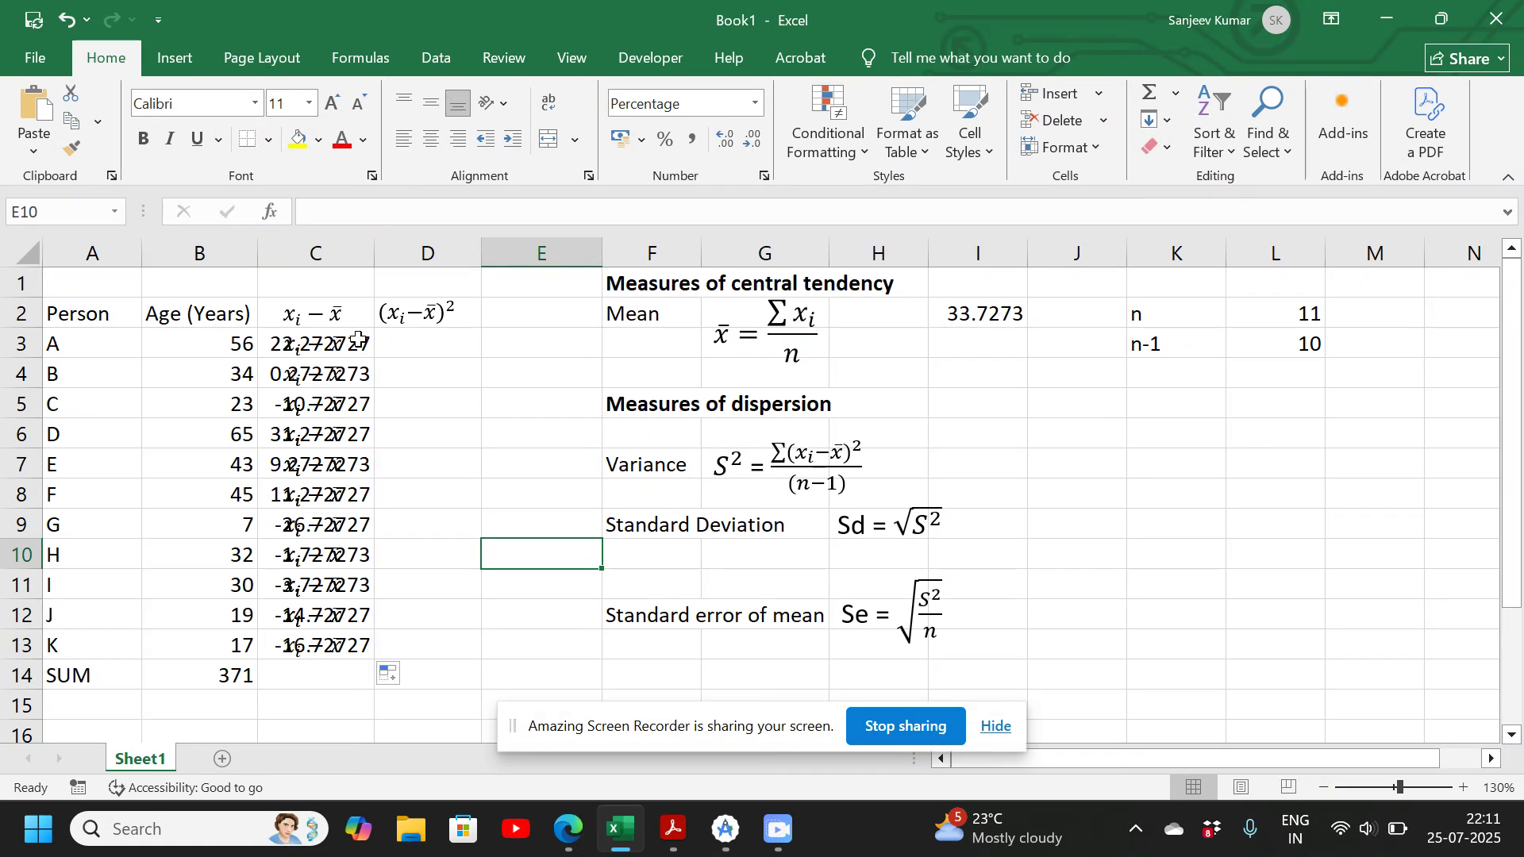
left_click(324, 314)
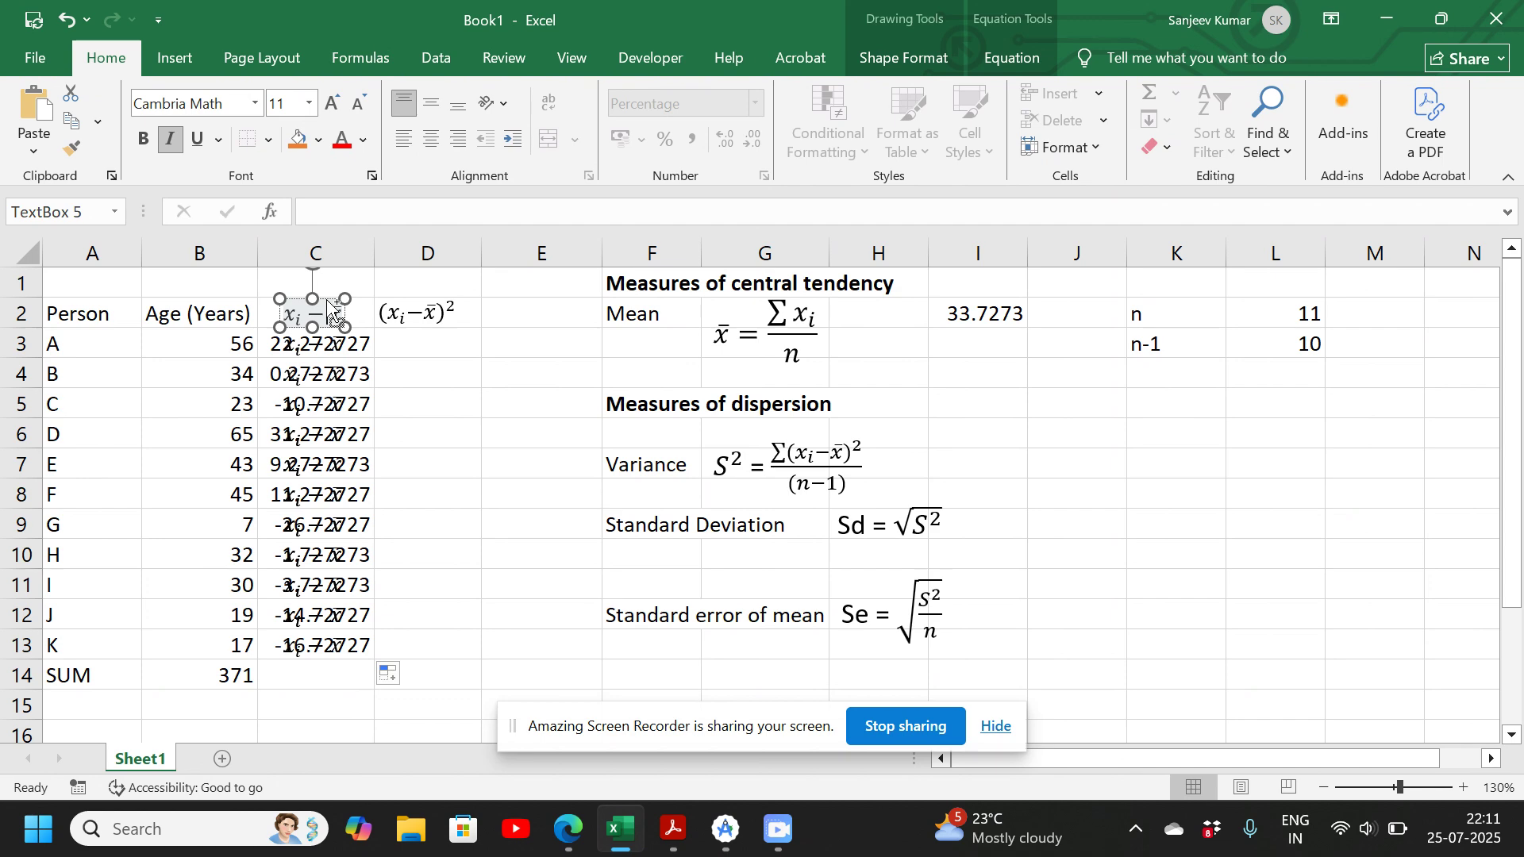
key("ctrl+z")
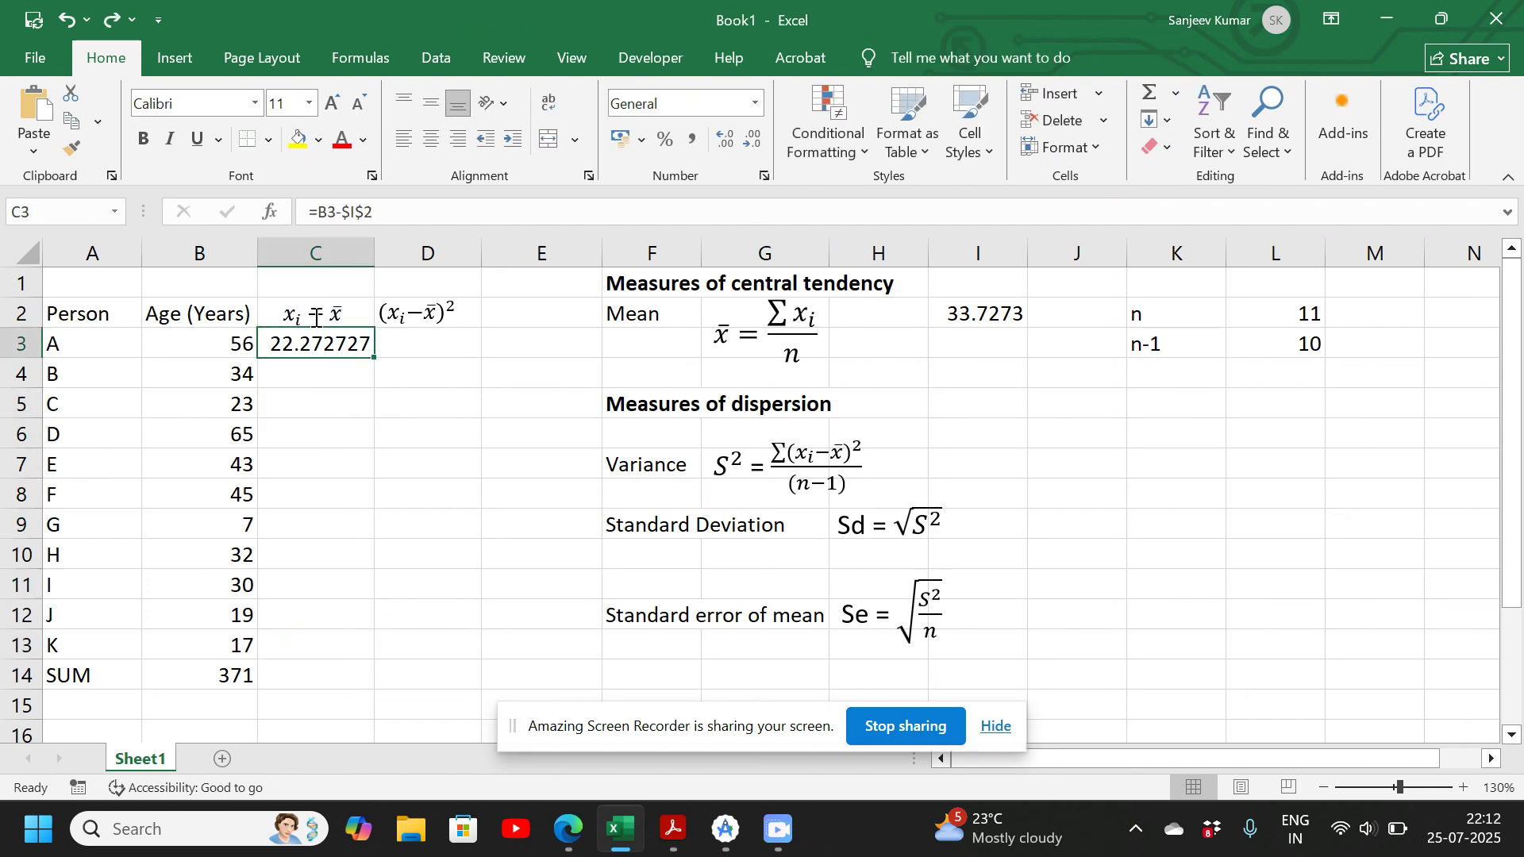
- Nudge the deviation header equation upward, clear of cell C3, and fill the C3 formula down to C13
left_click(314, 311)
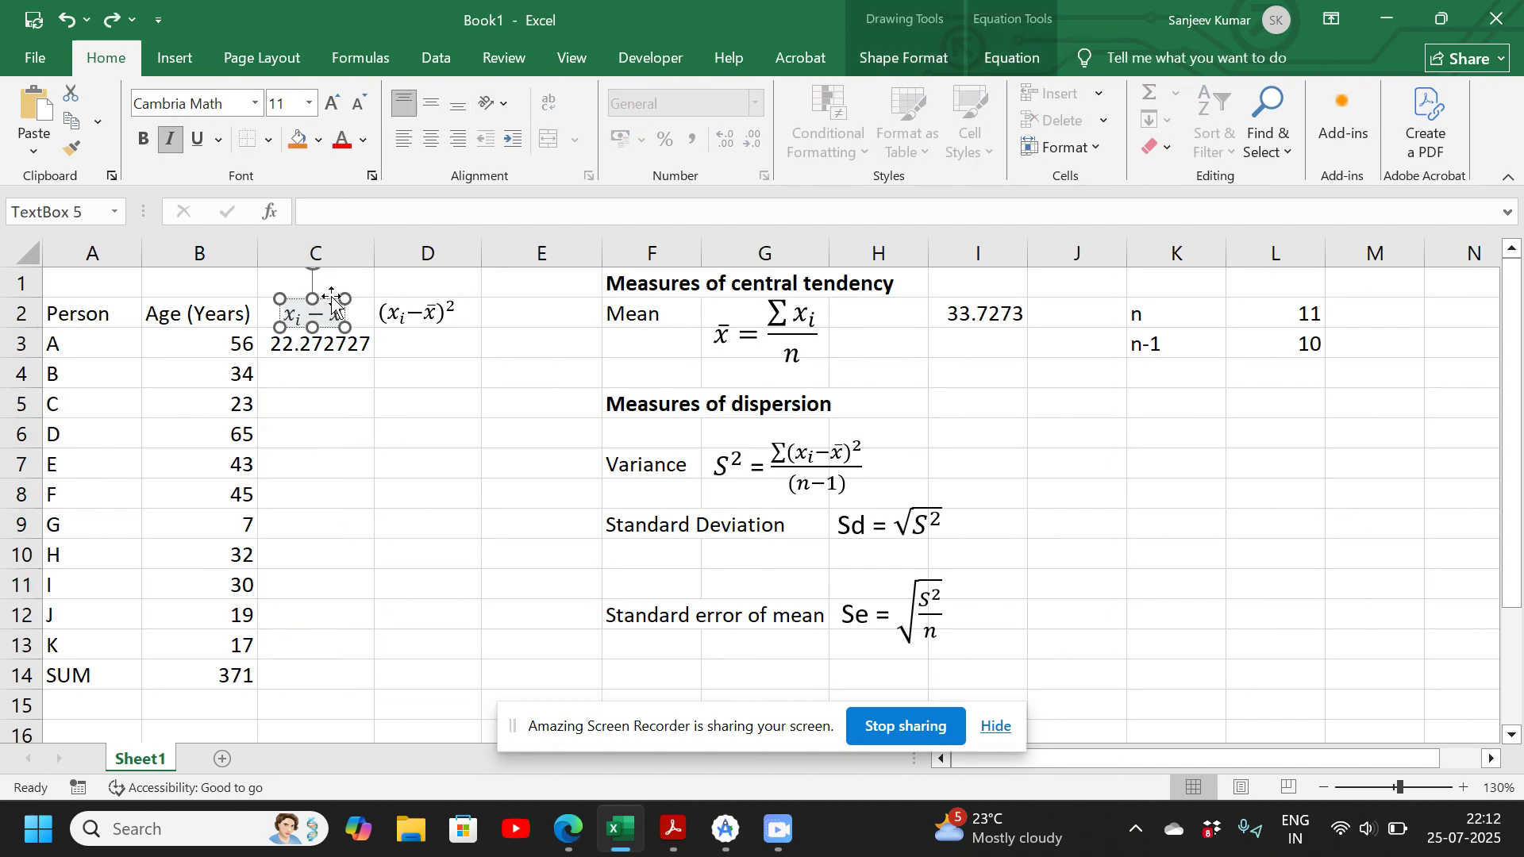
left_click_drag(333, 301, 328, 290)
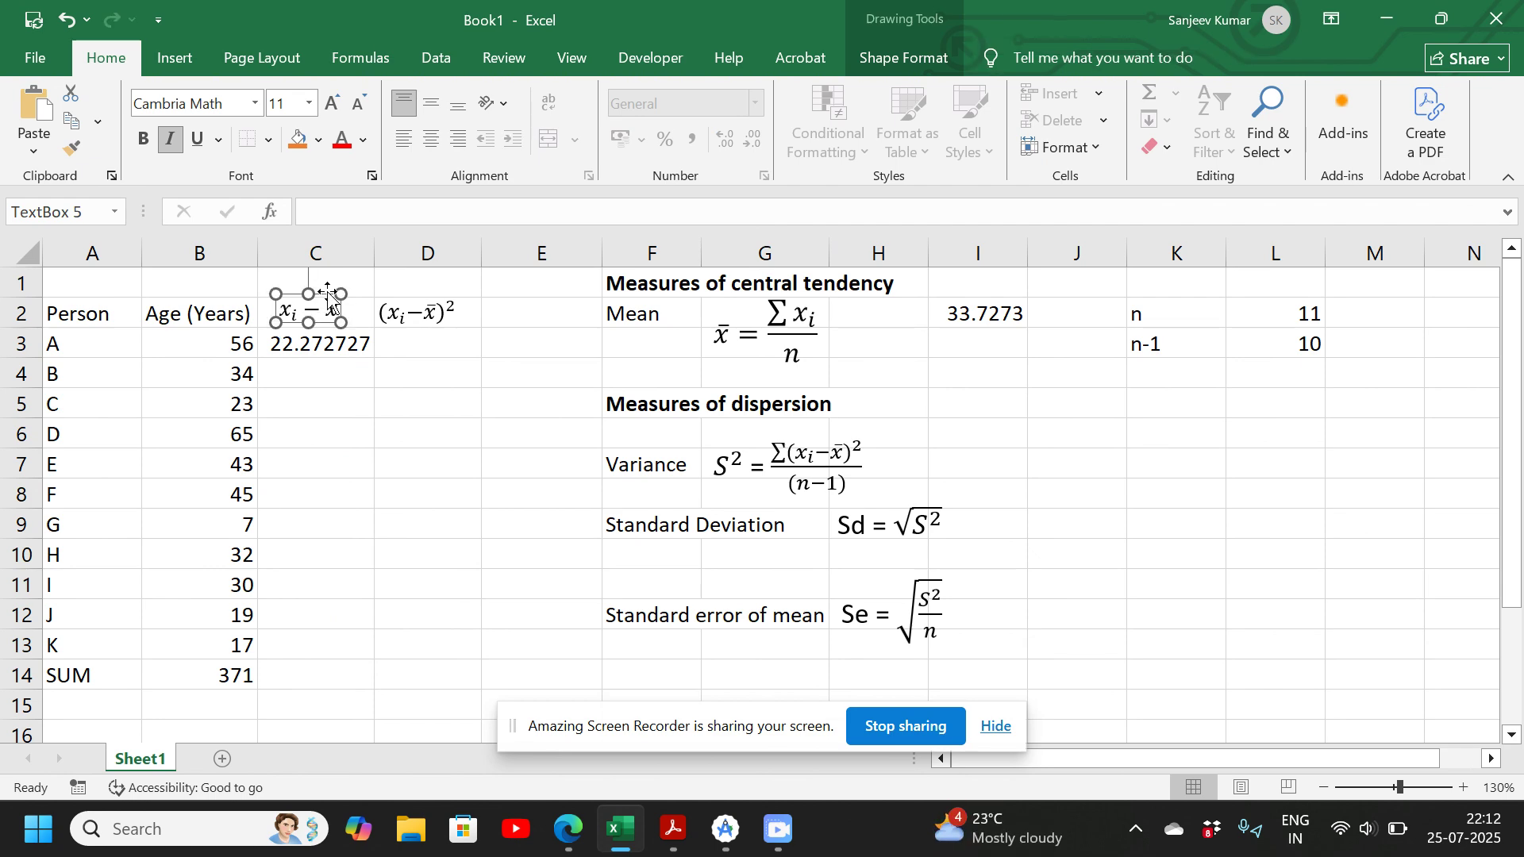
left_click(322, 345)
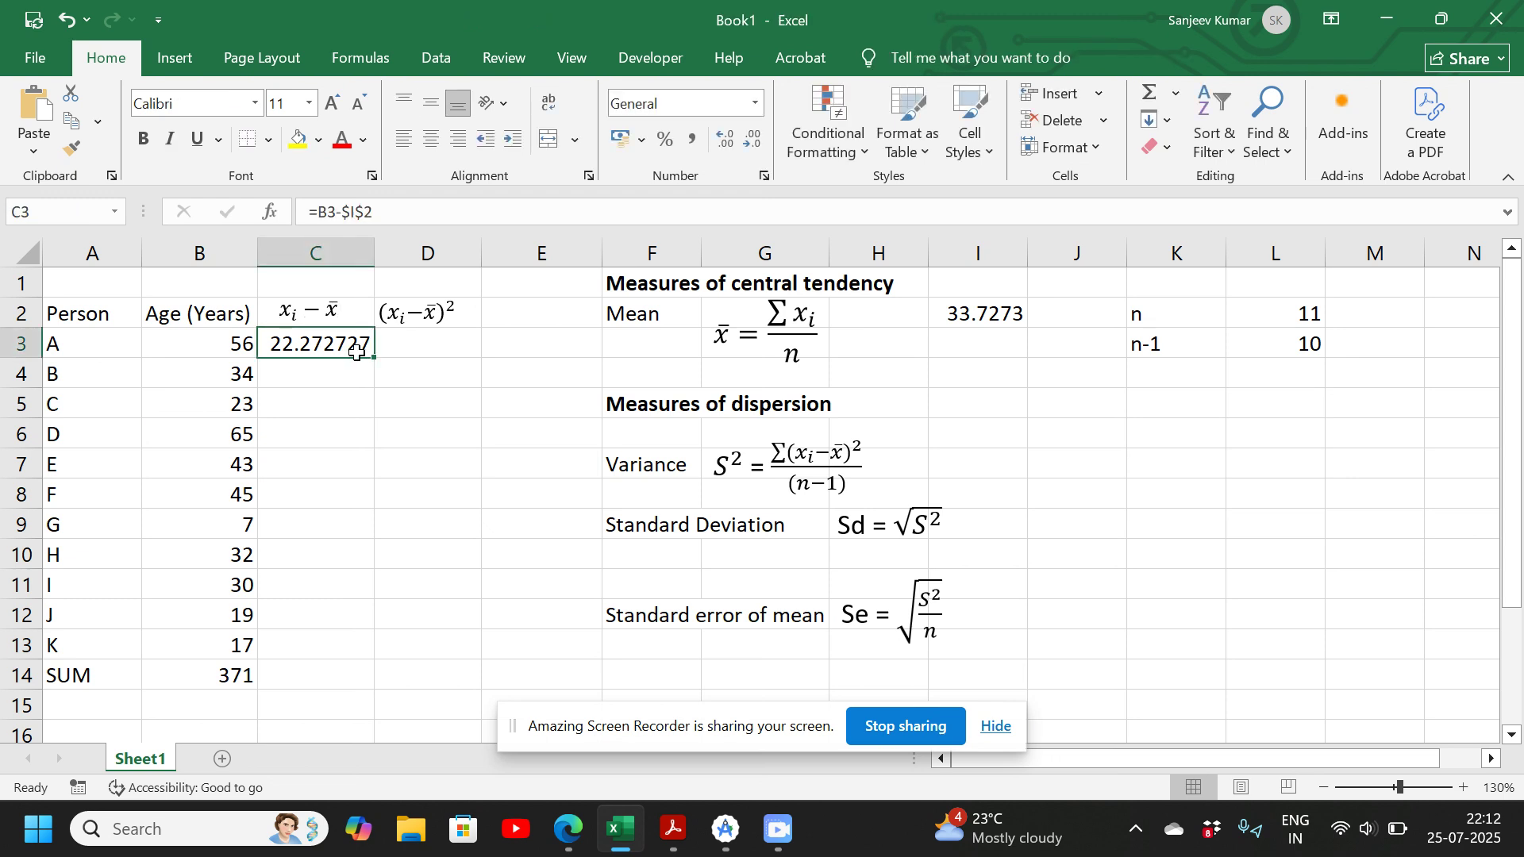
left_click_drag(370, 358, 353, 660)
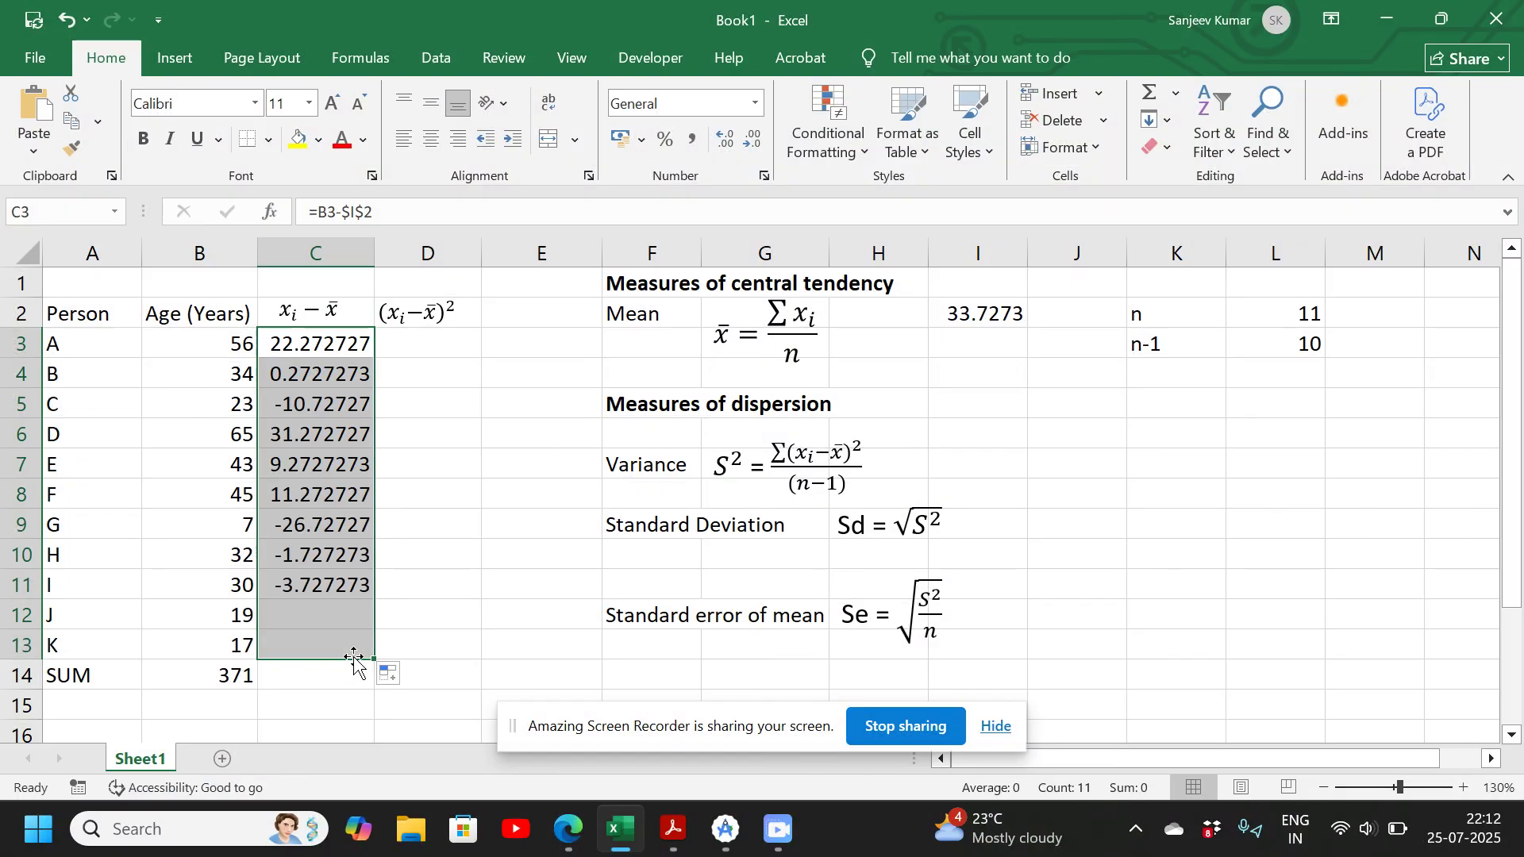
left_click(415, 466)
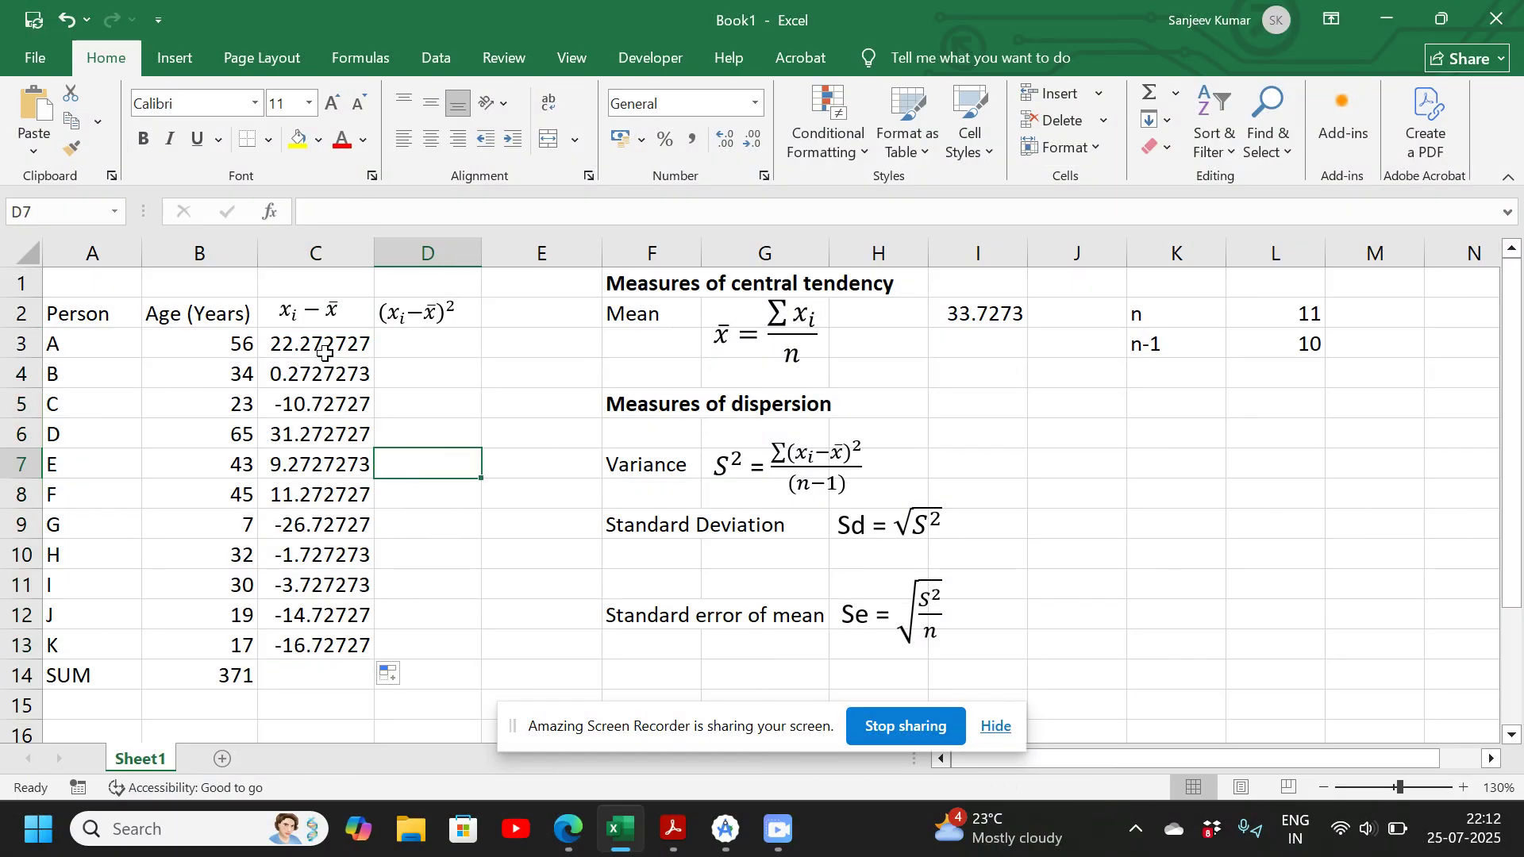
- Nudge the squared-deviation header equation upward, clear of cell D3
left_click(408, 320)
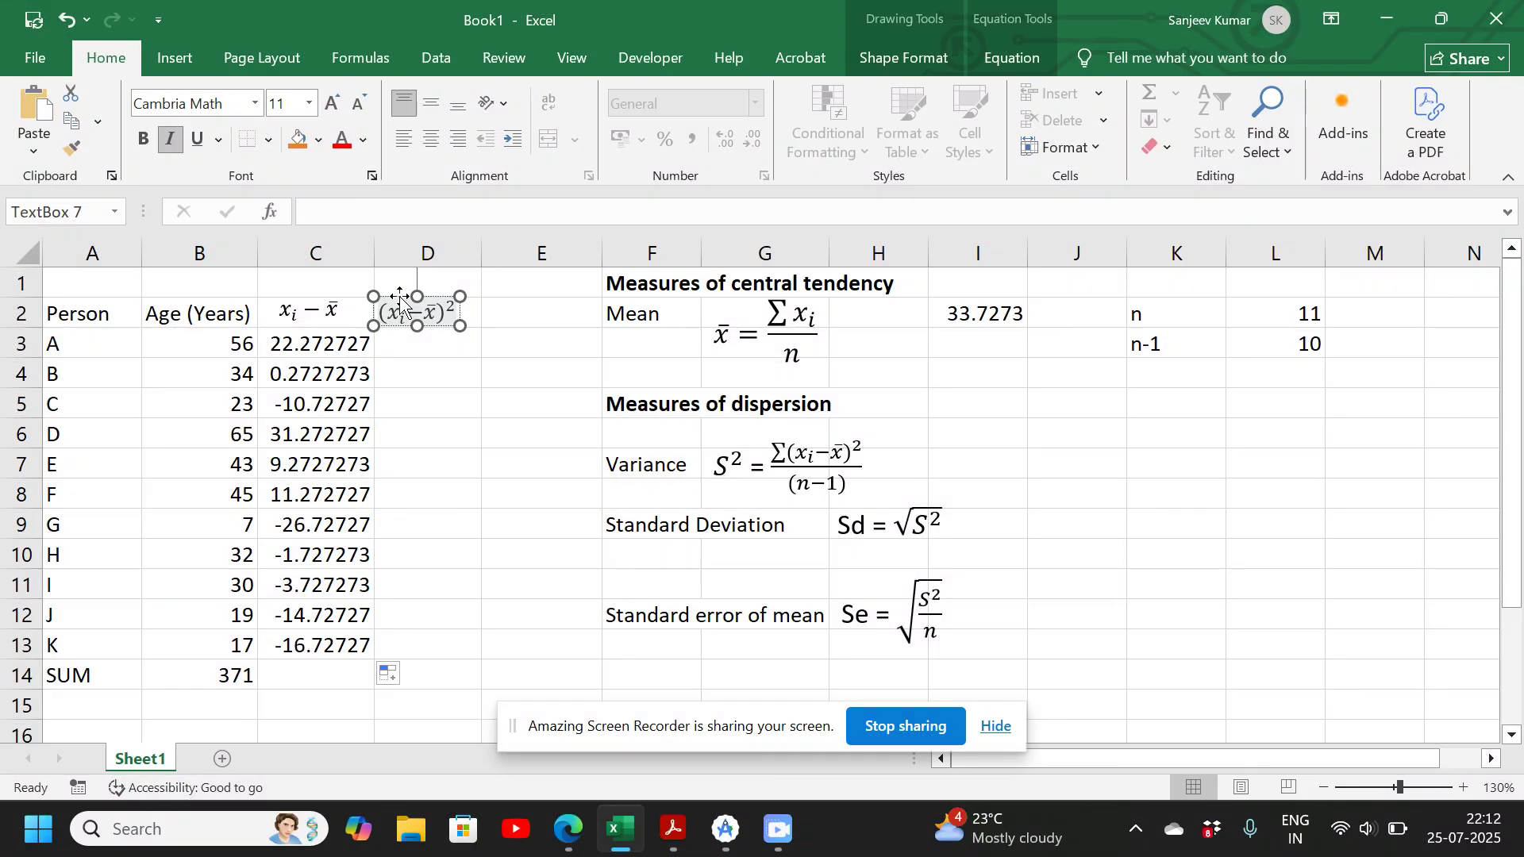
left_click_drag(401, 300, 403, 290)
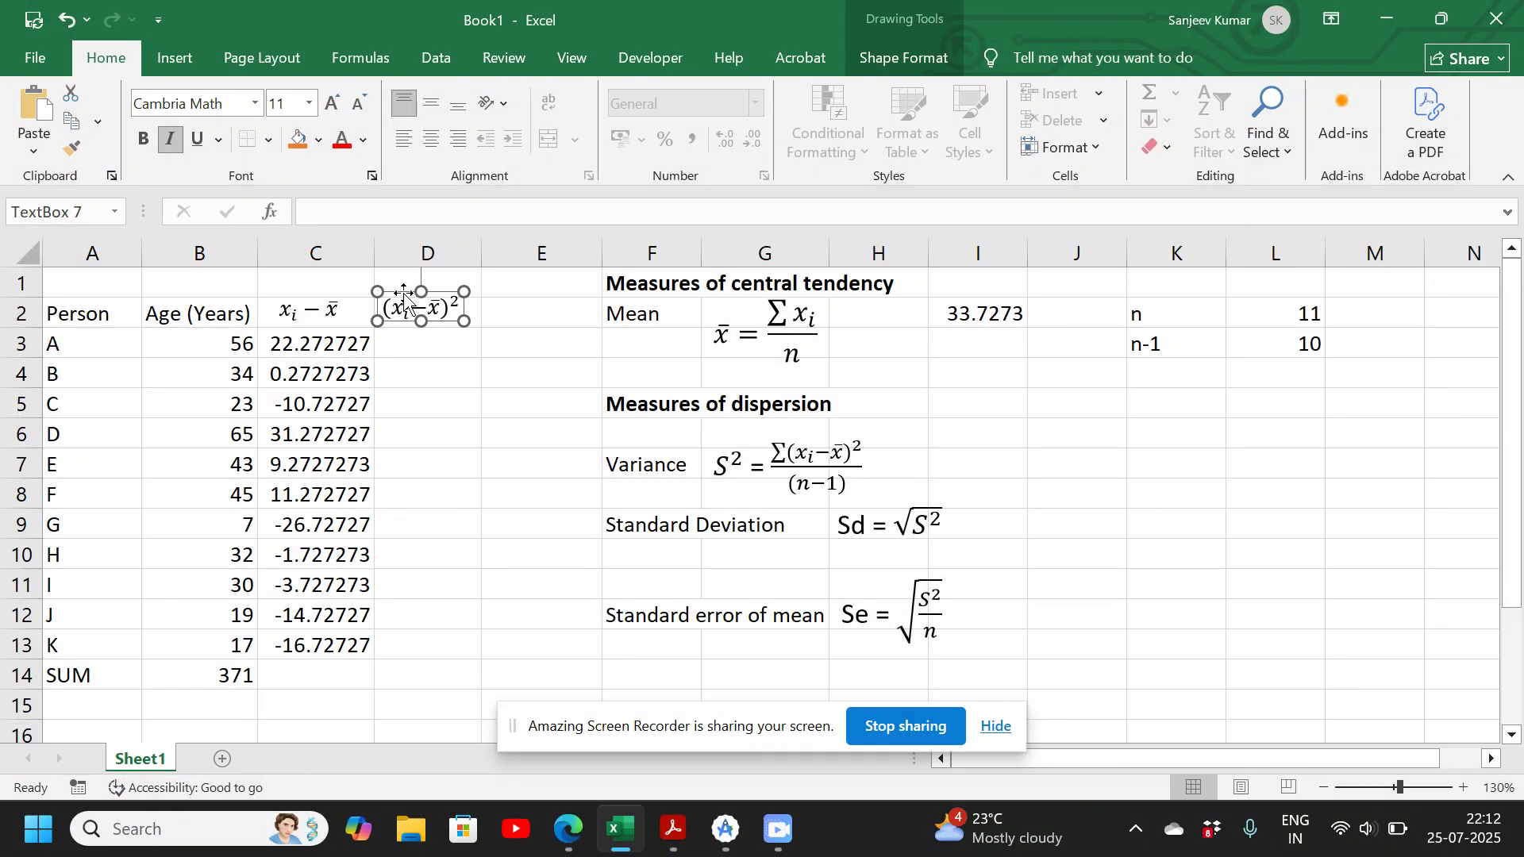
- Square person A's deviation in cell D3 with the formula =POWER(C3,2) and fill it down to D13
left_click(427, 340)
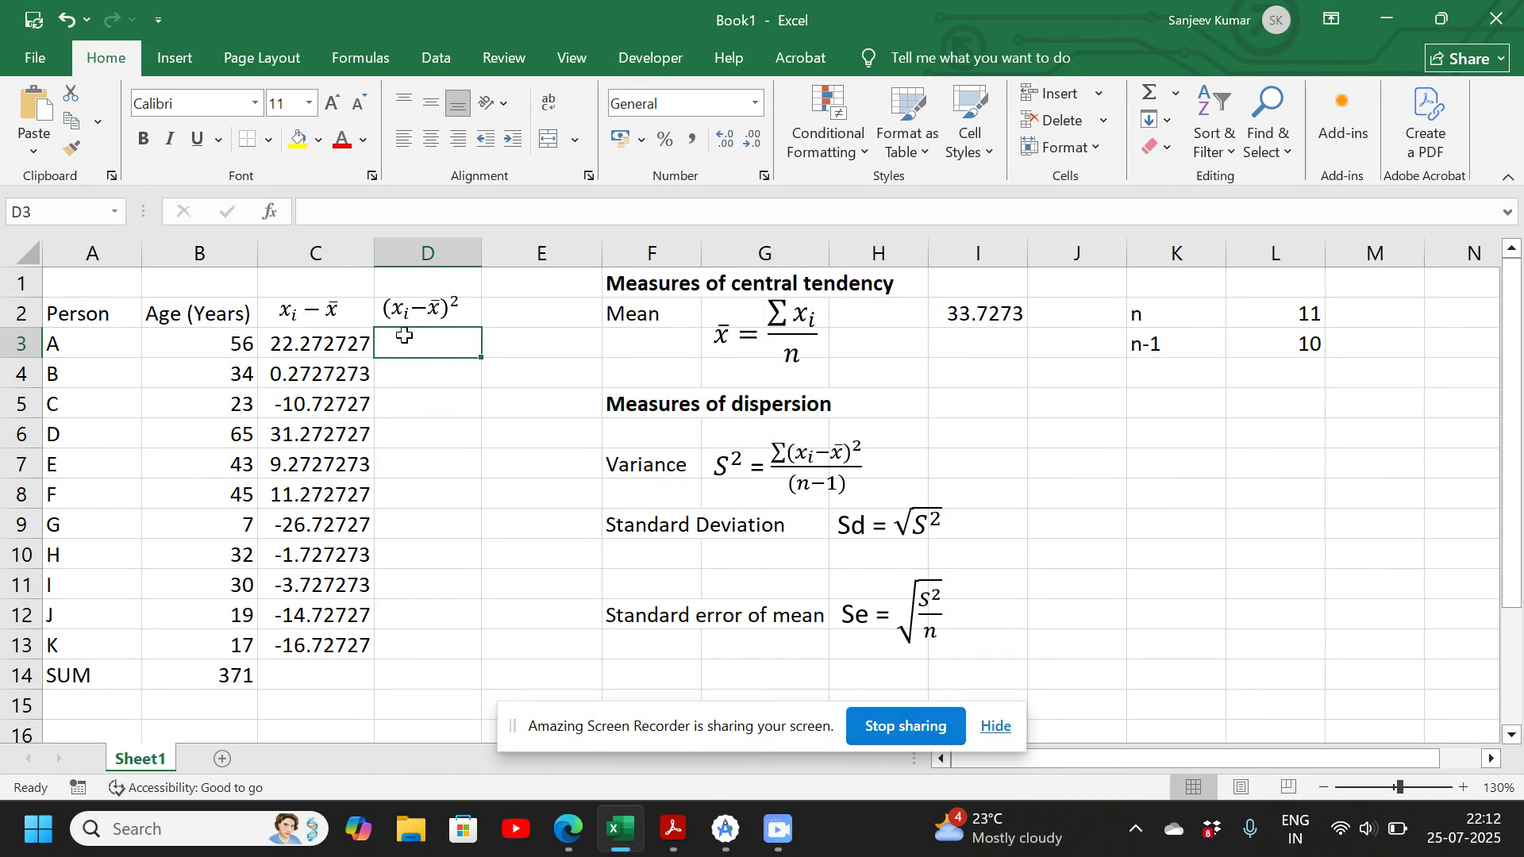
type("=")
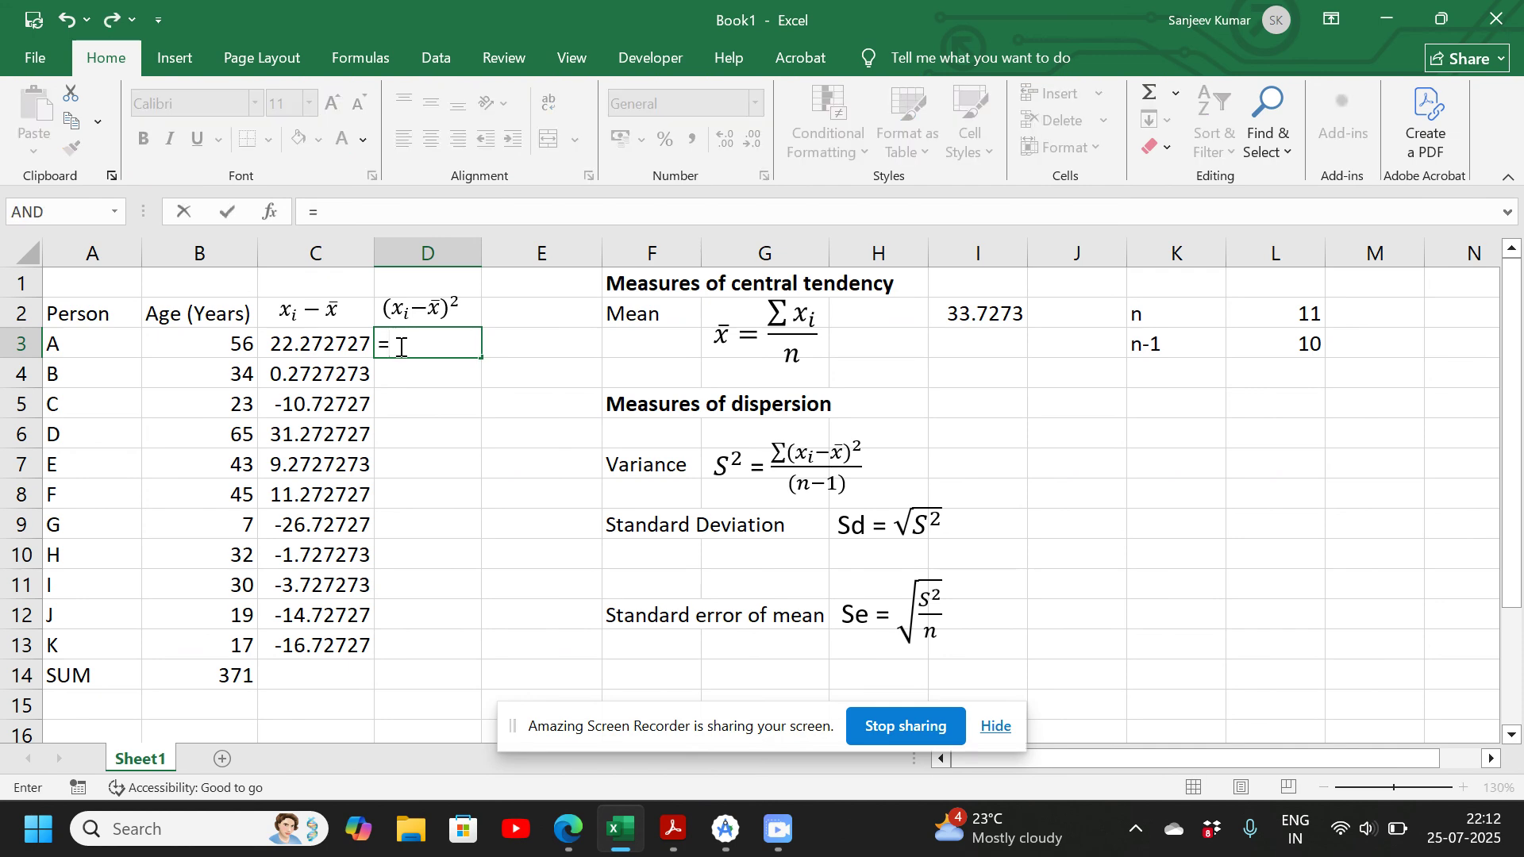
type("POWER")
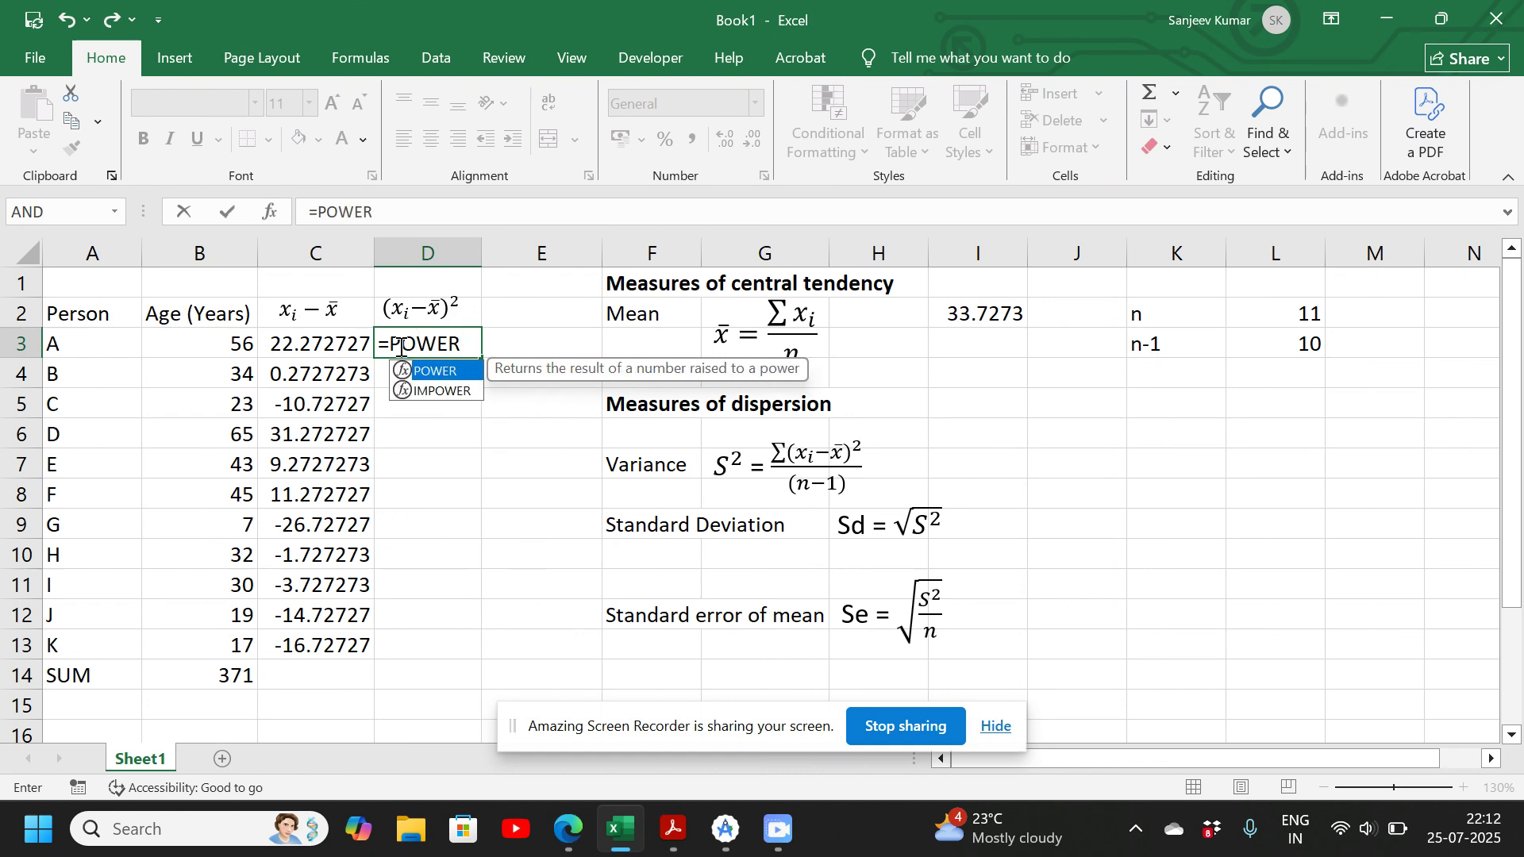
type("(")
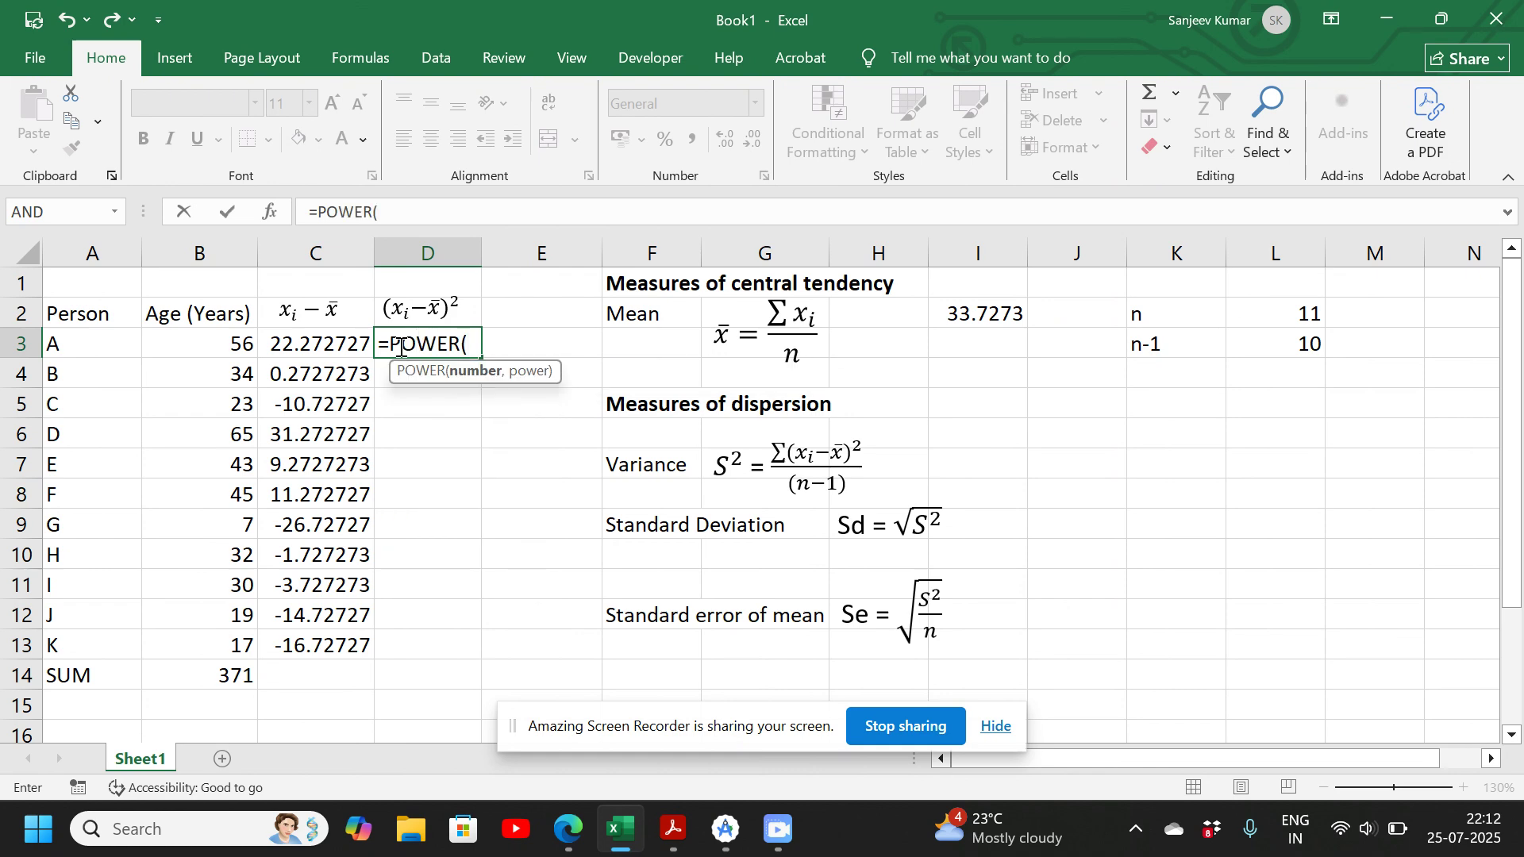
left_click(316, 346)
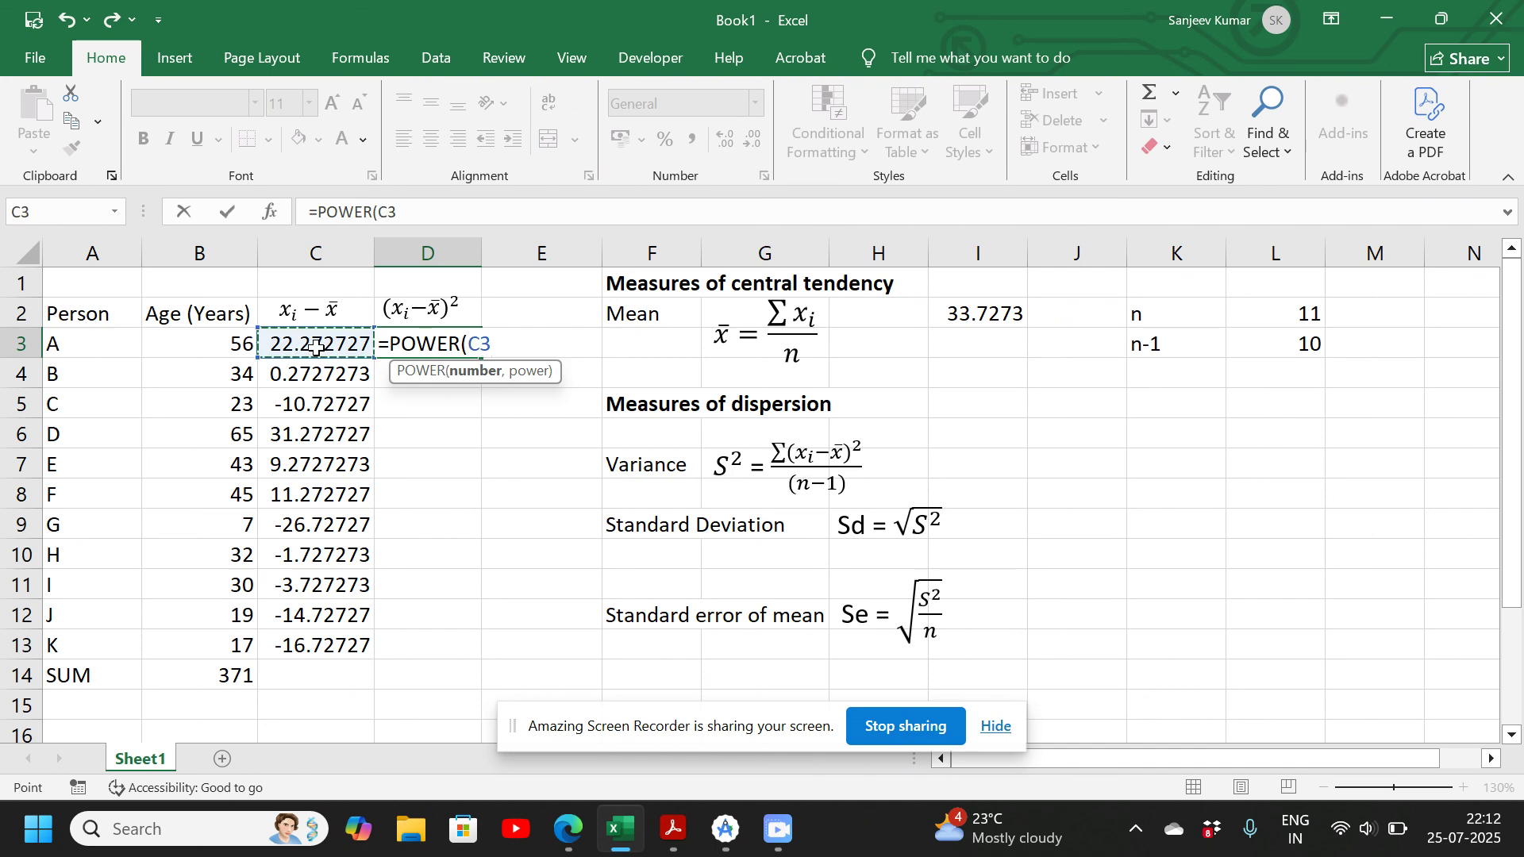
type(",2")
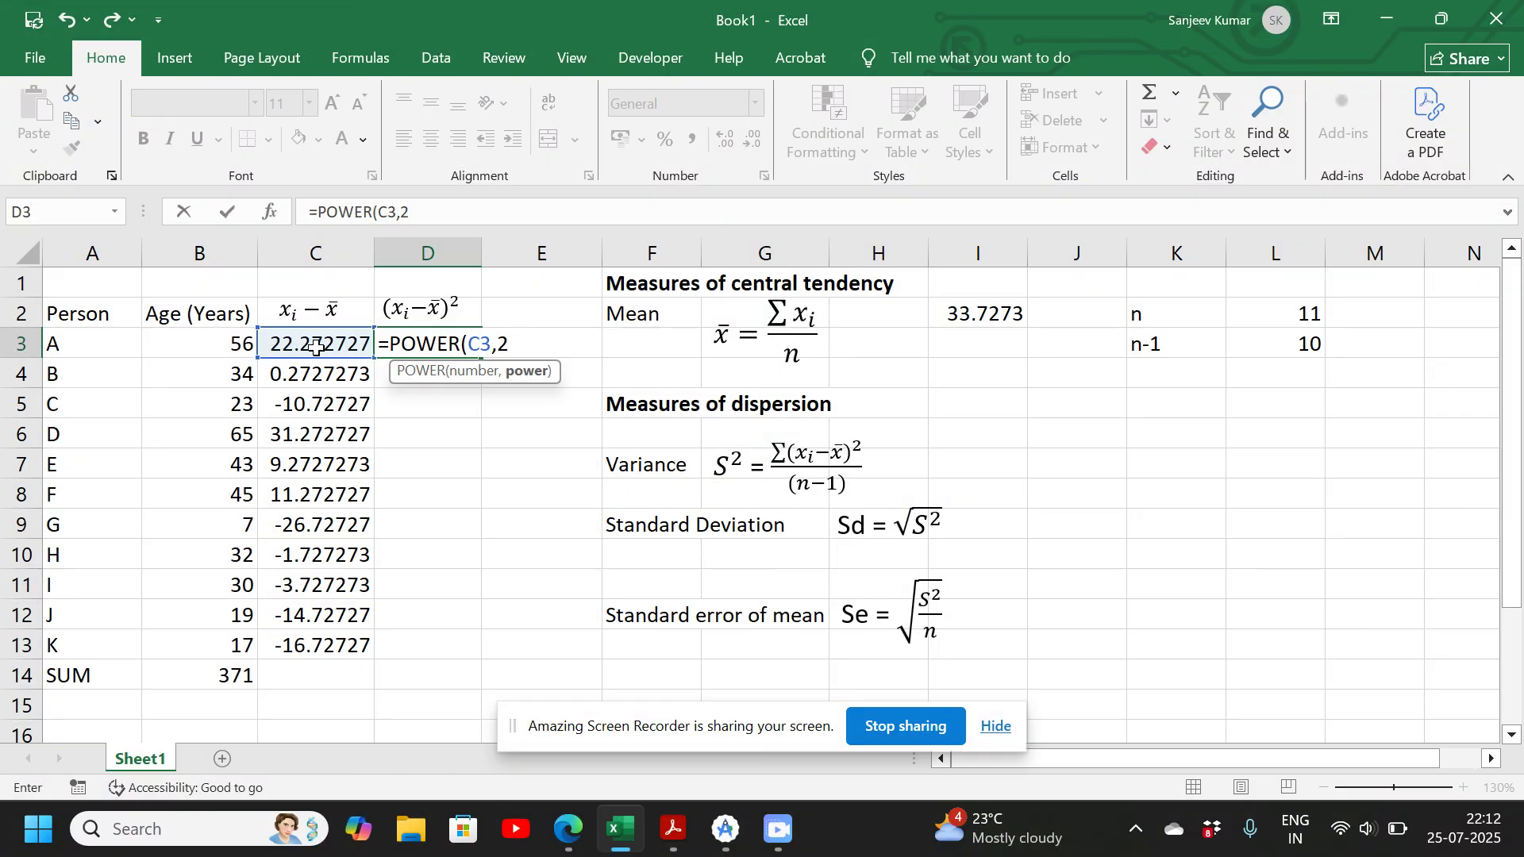
type(")")
key("Return")
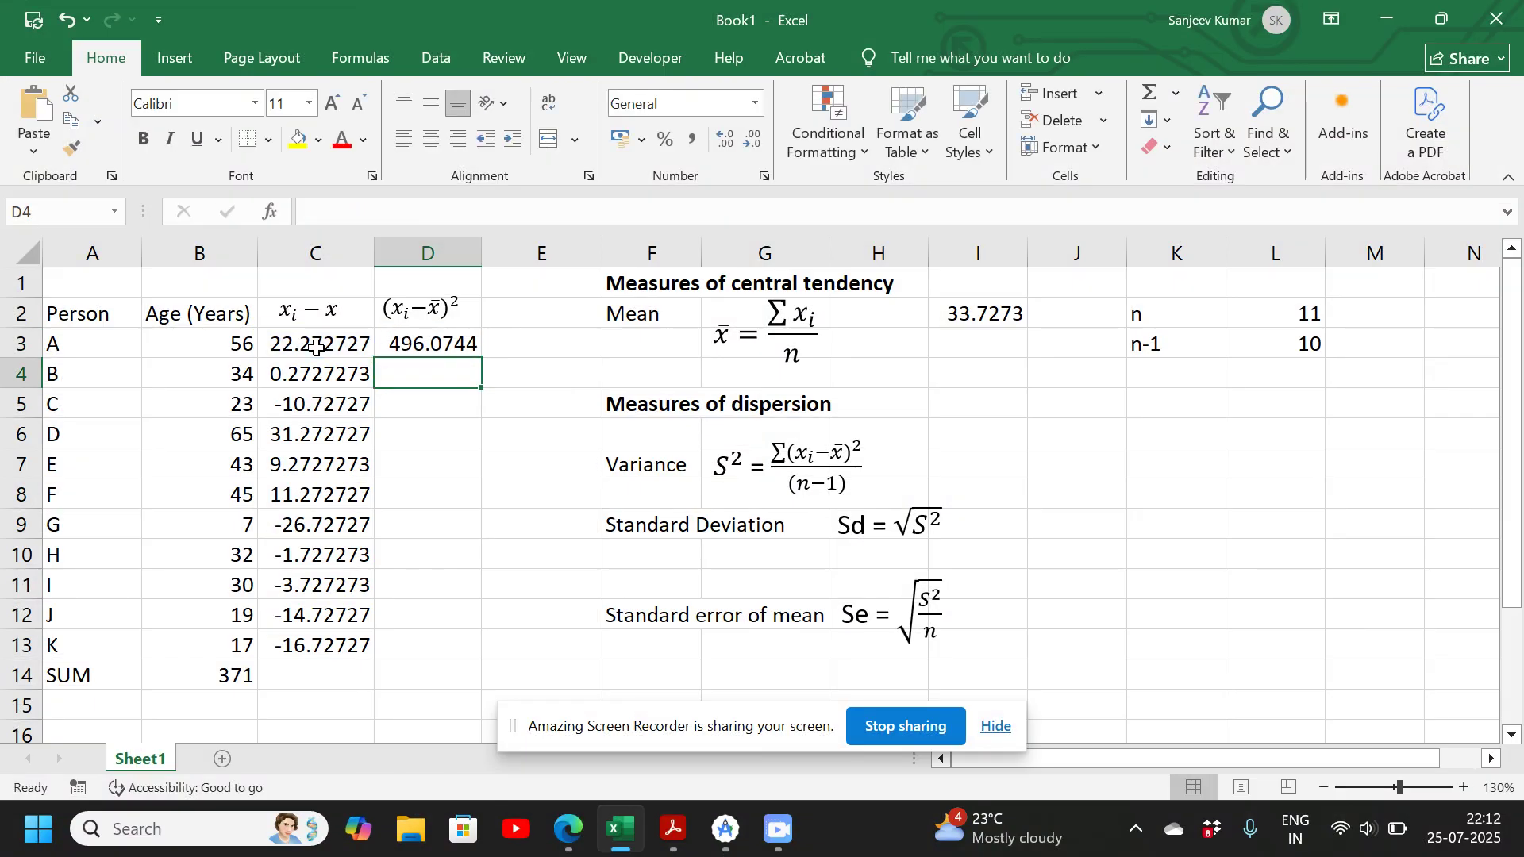
left_click(435, 341)
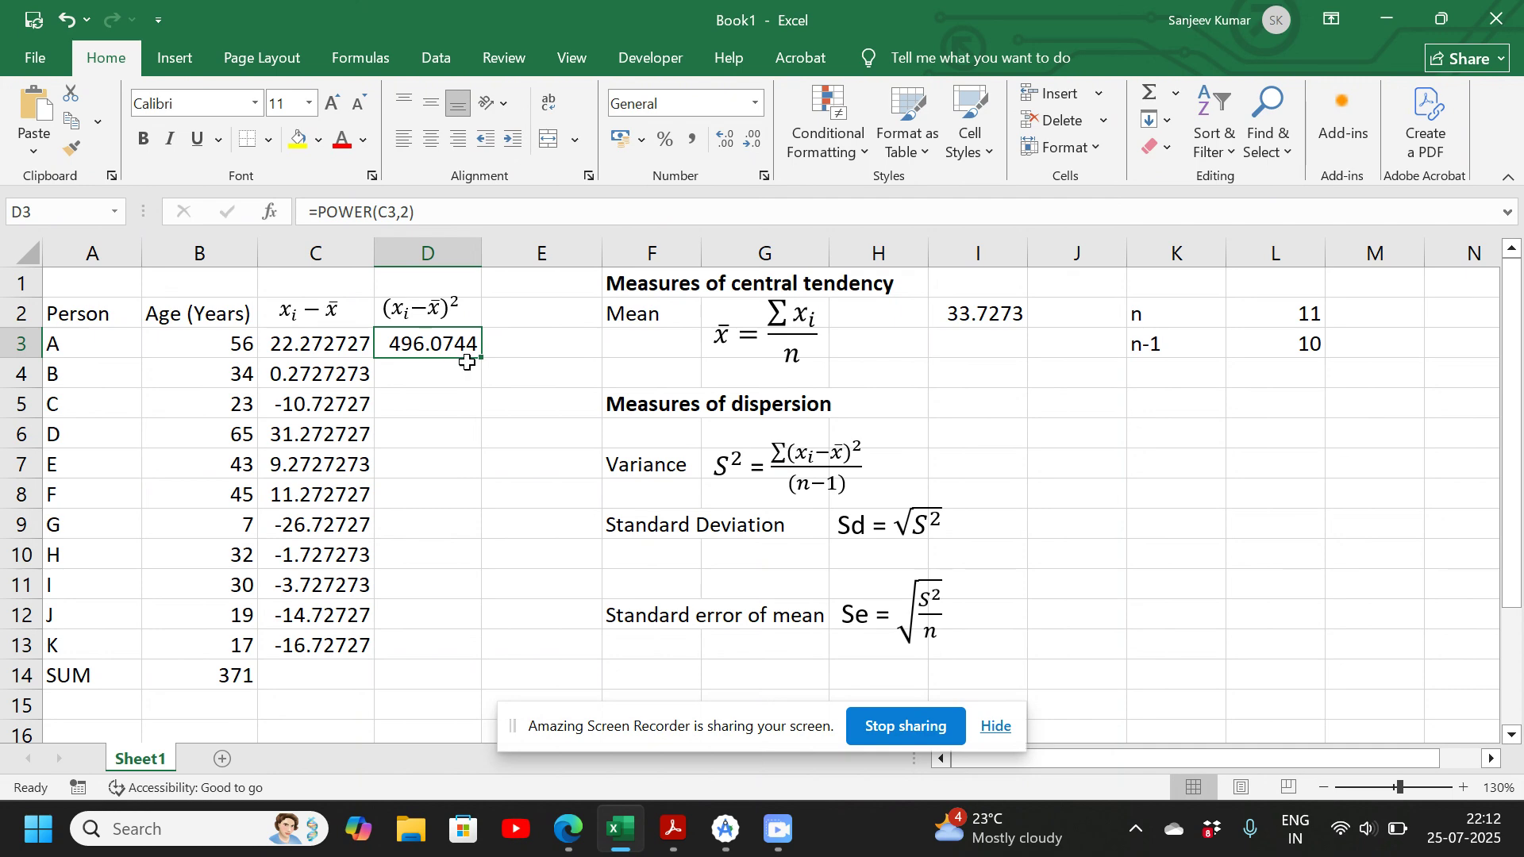
left_click_drag(482, 358, 452, 648)
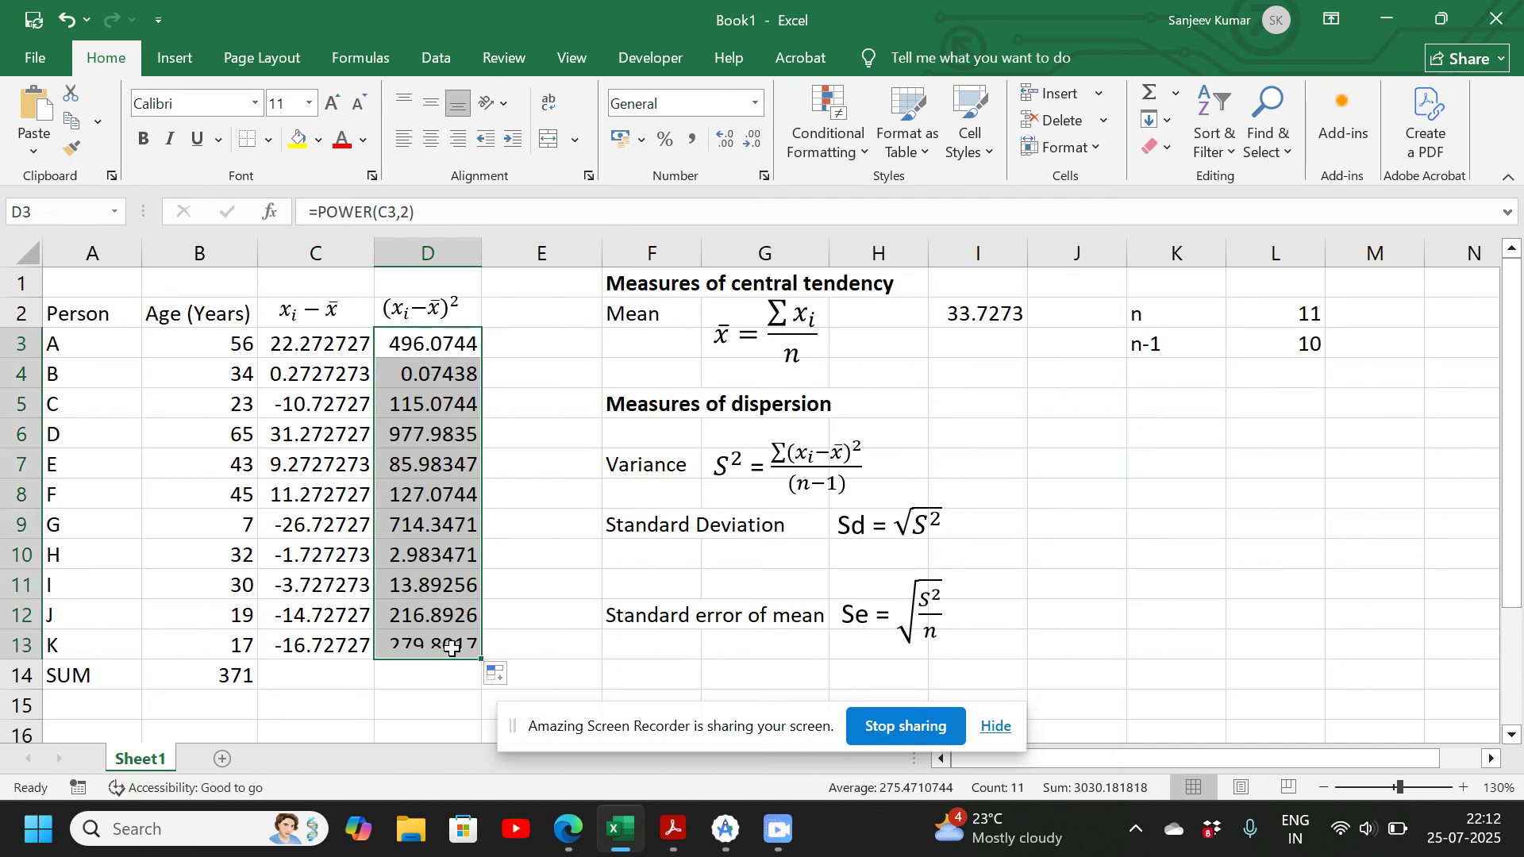
- Total the squared deviations in cell D14 with a SUM formula over D3:D13
left_click(416, 680)
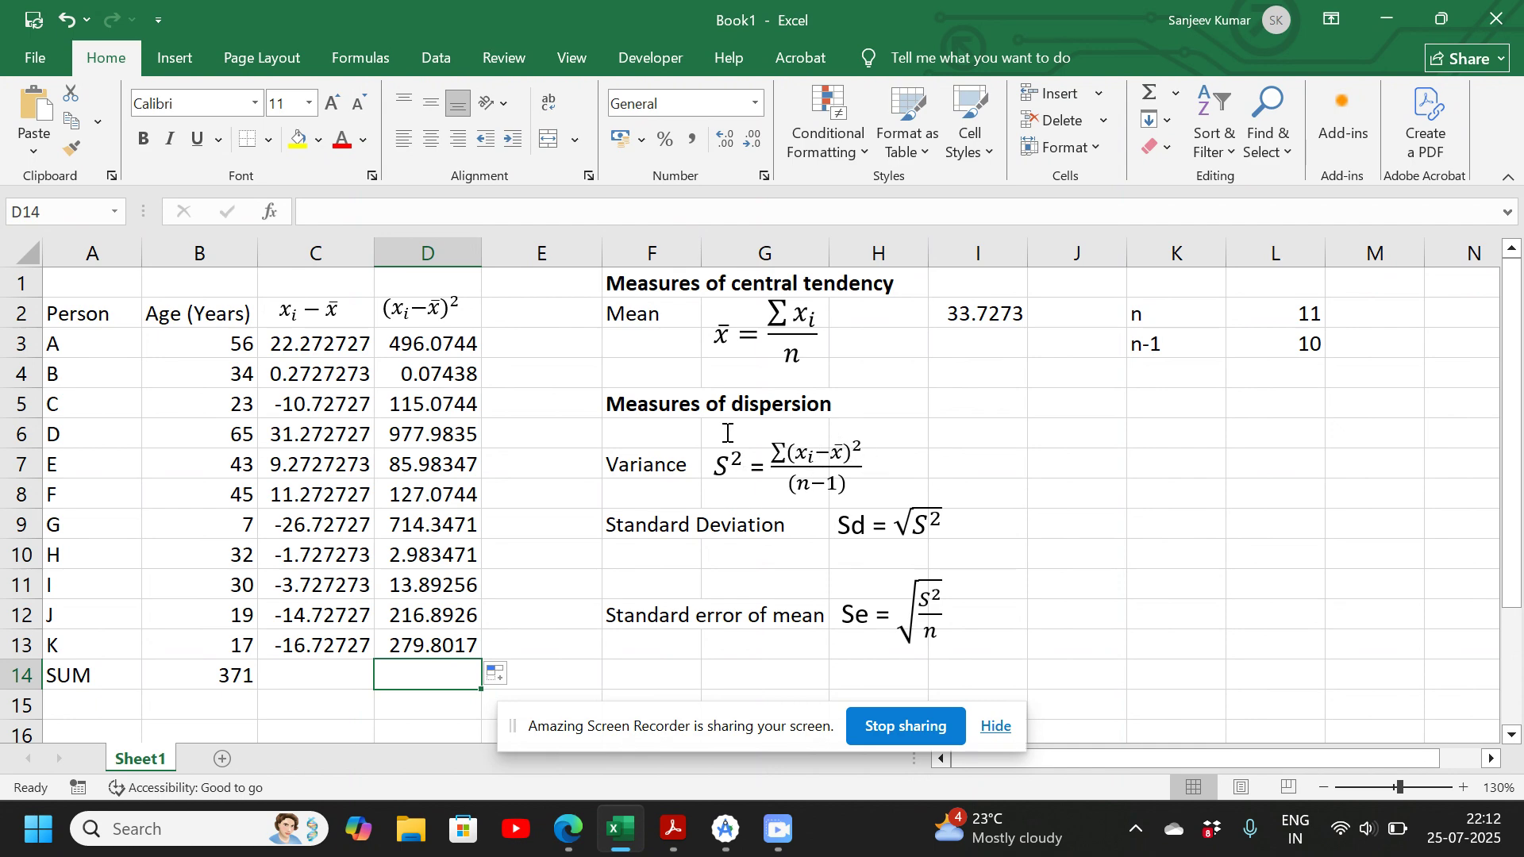
type("=")
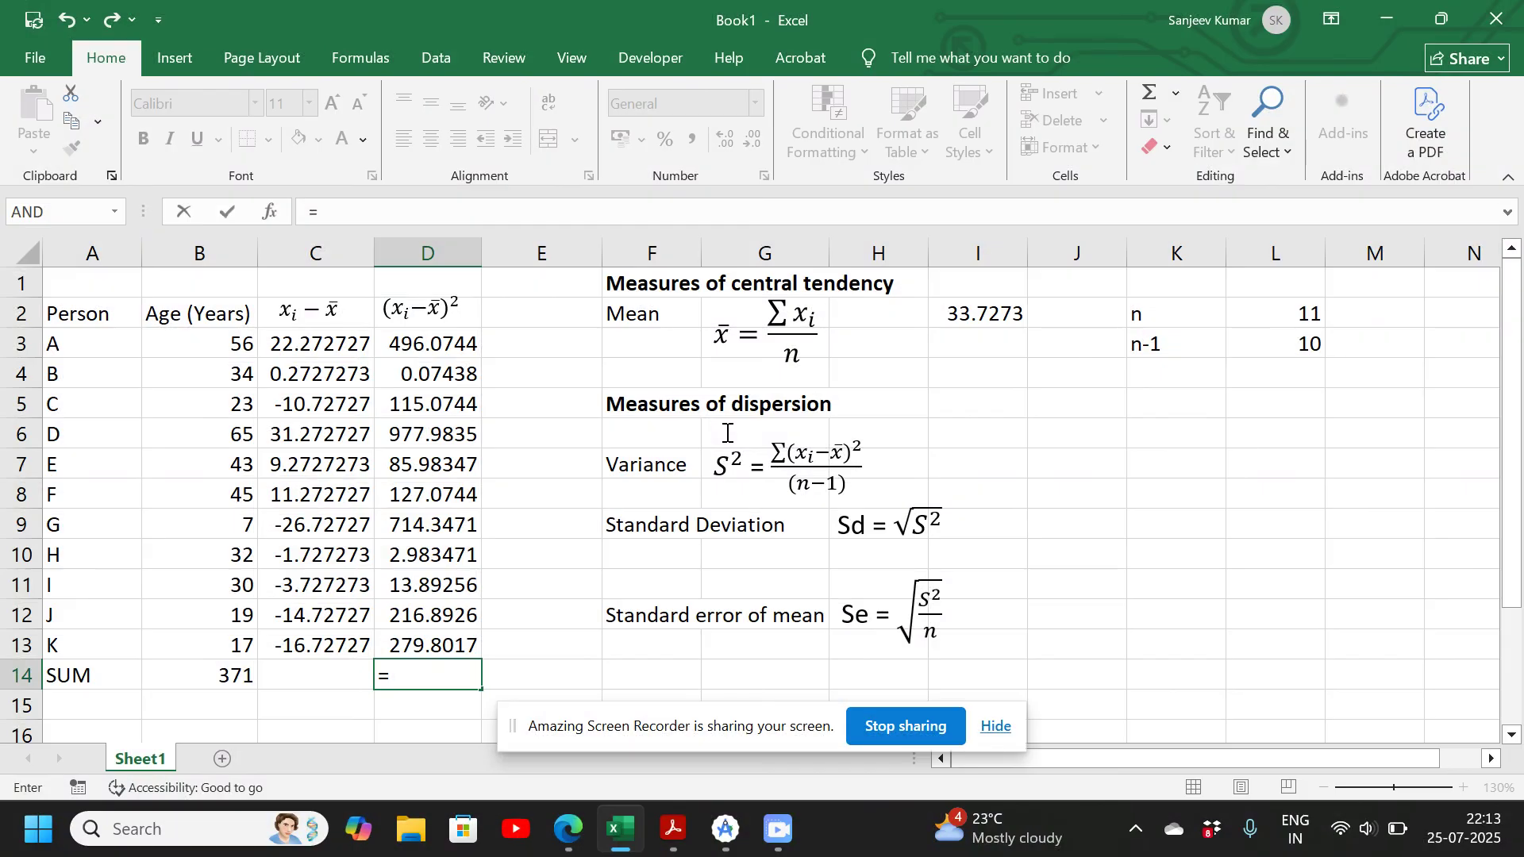
type("SUM")
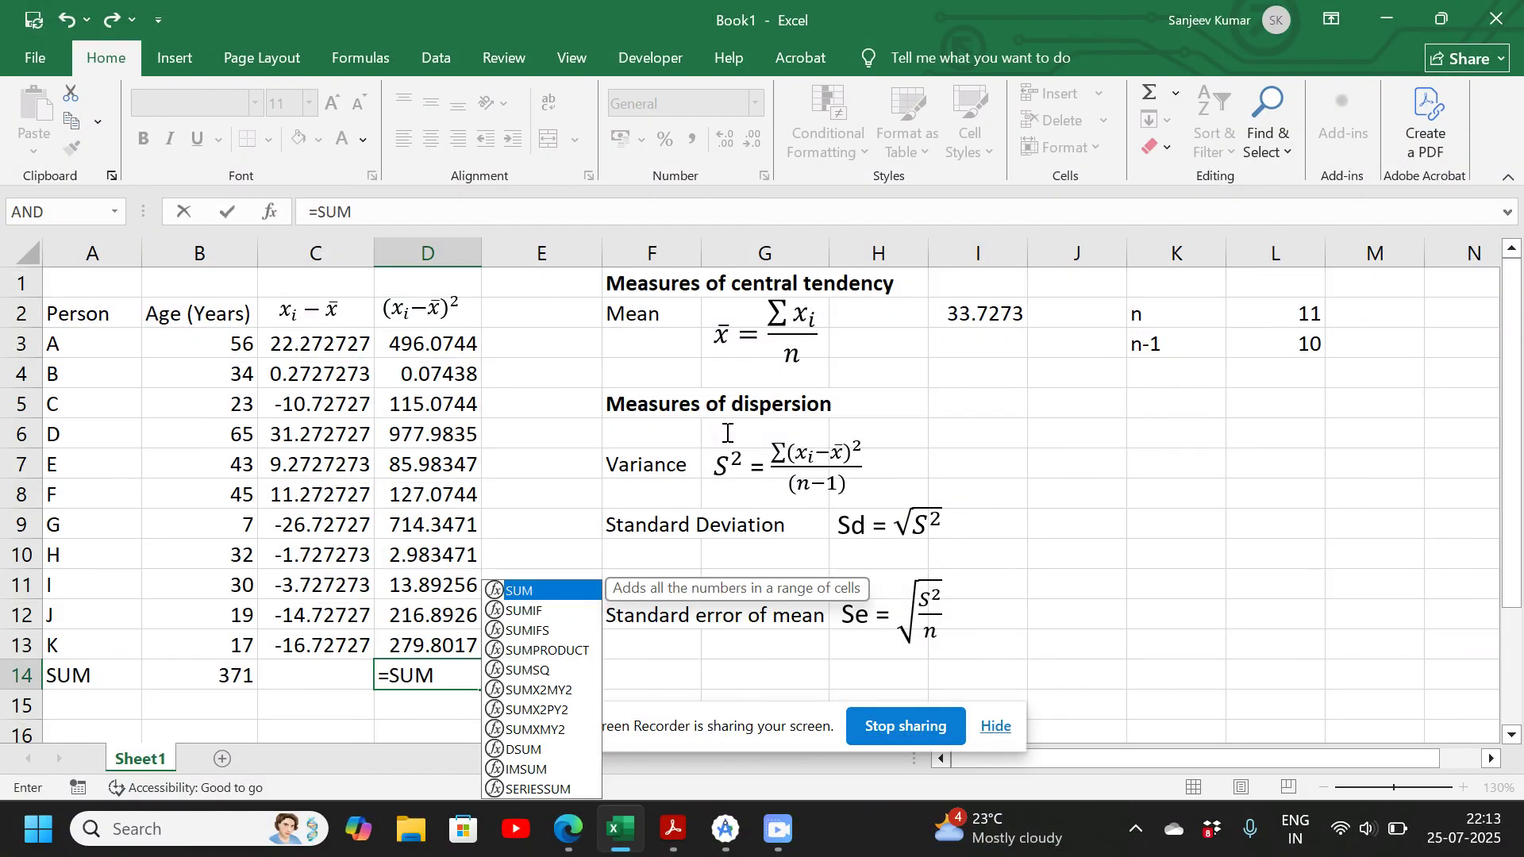
type("(")
left_click_drag(437, 340, 424, 635)
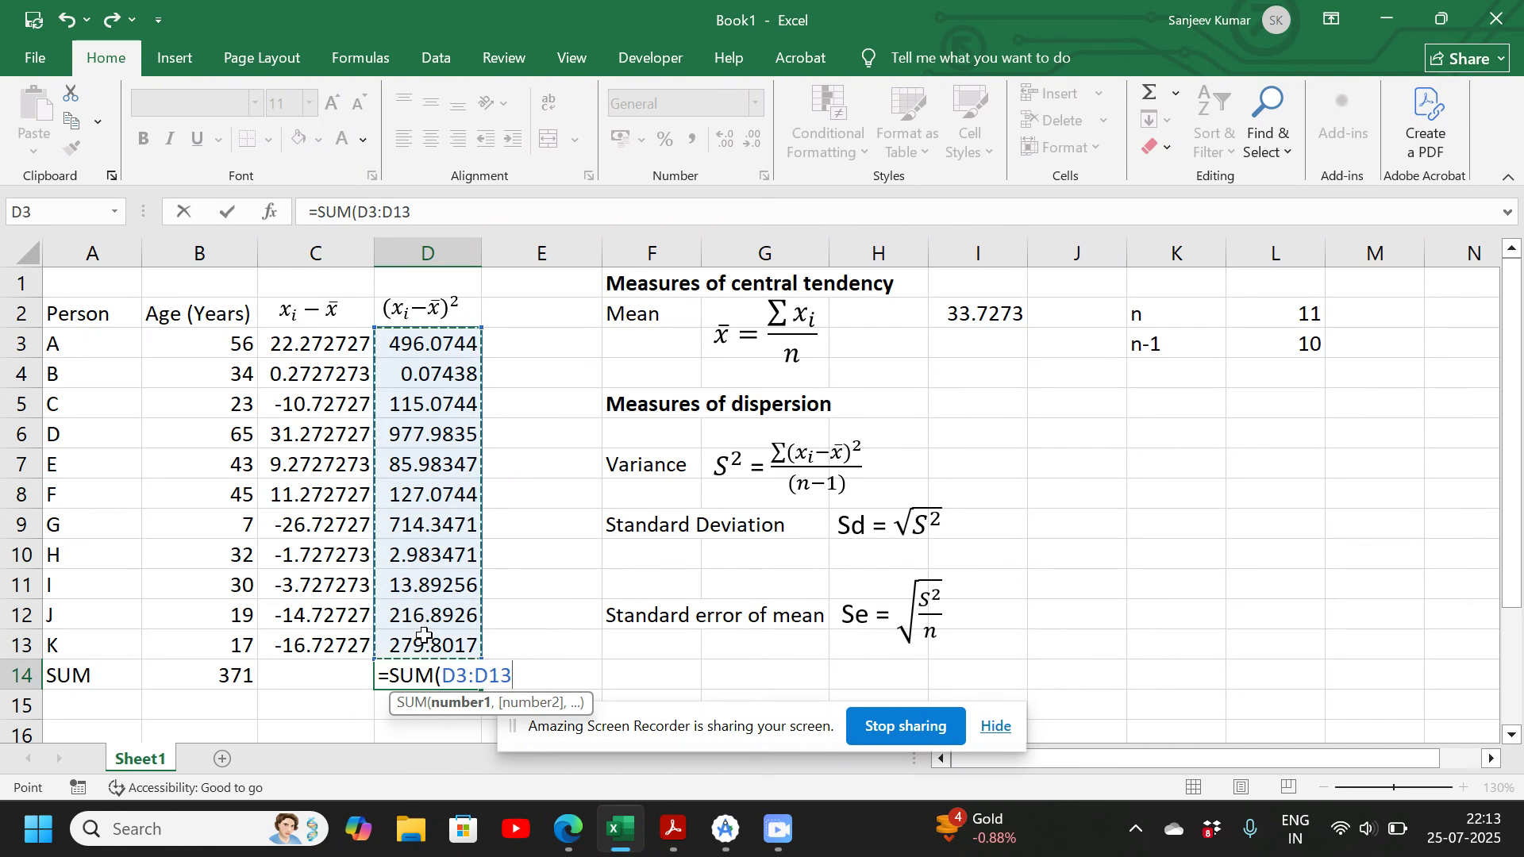
key("Return")
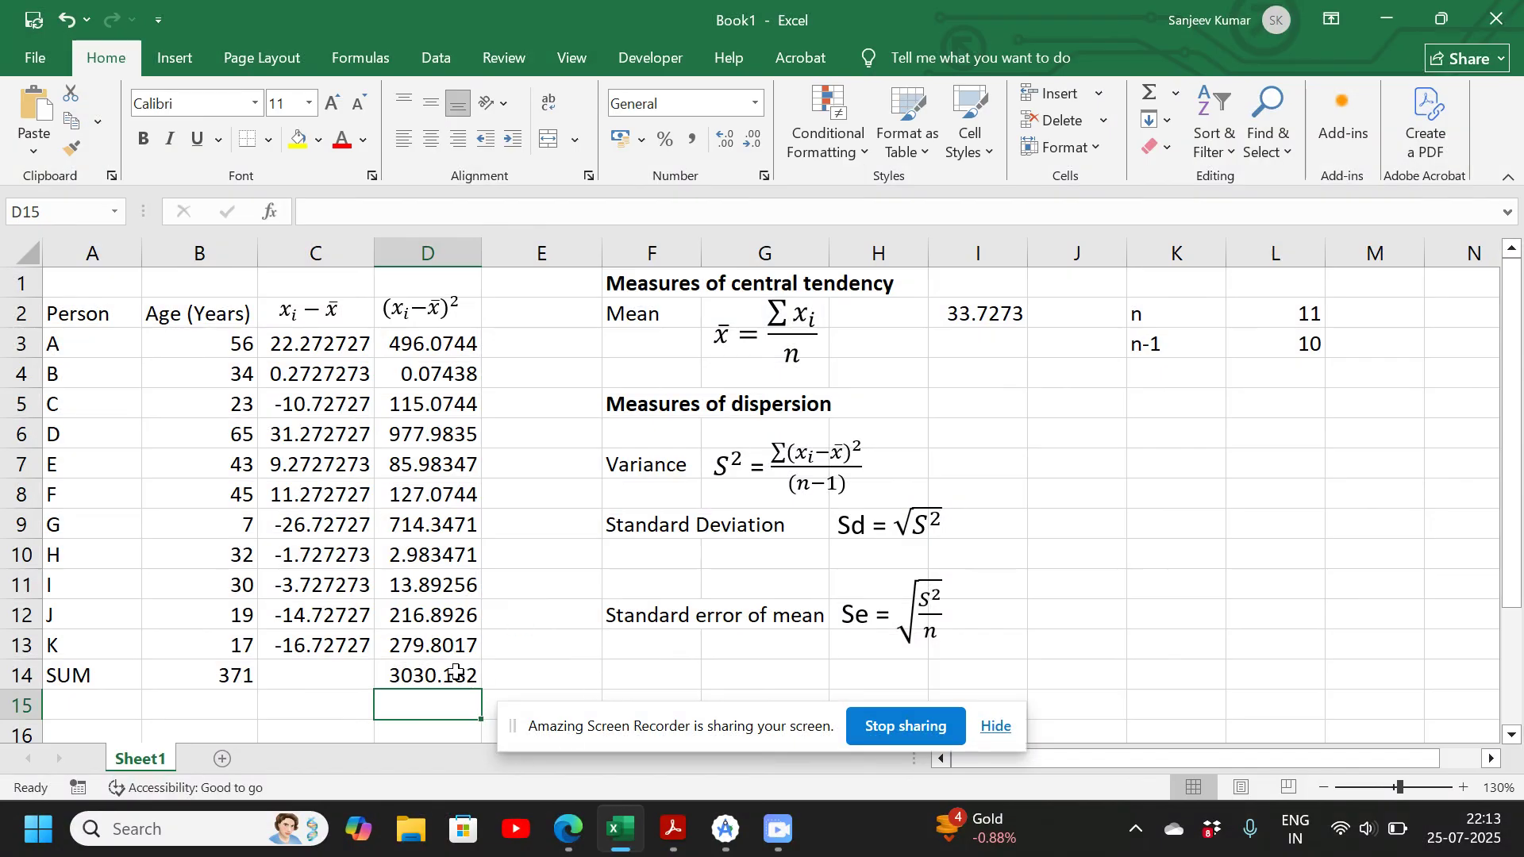
left_click(415, 680)
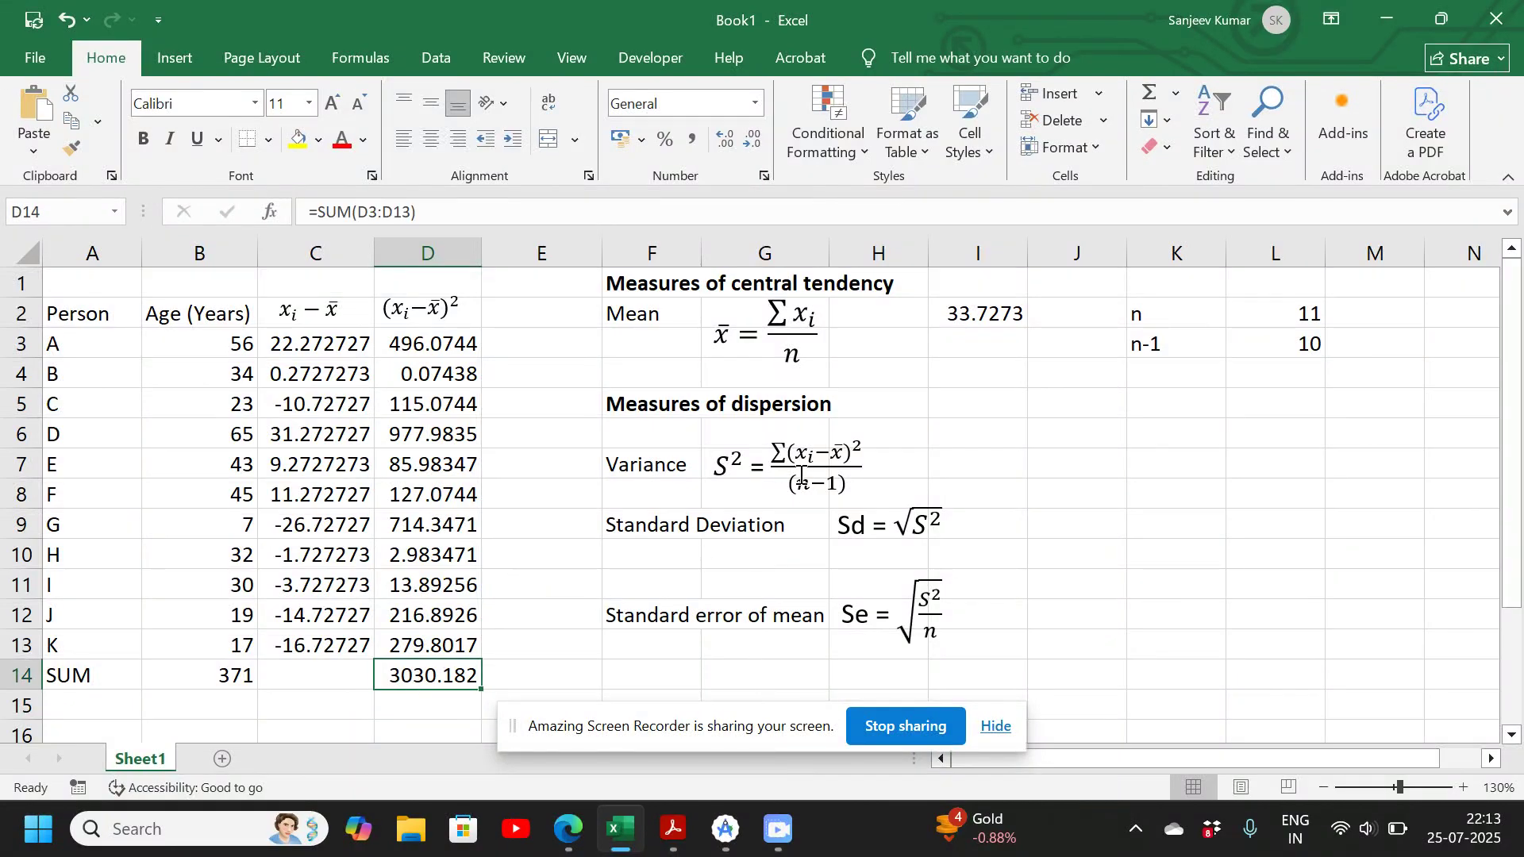
- Calculate the variance in cell I7 by dividing the sum of squares in D14 by n-1 in L3
left_click(958, 466)
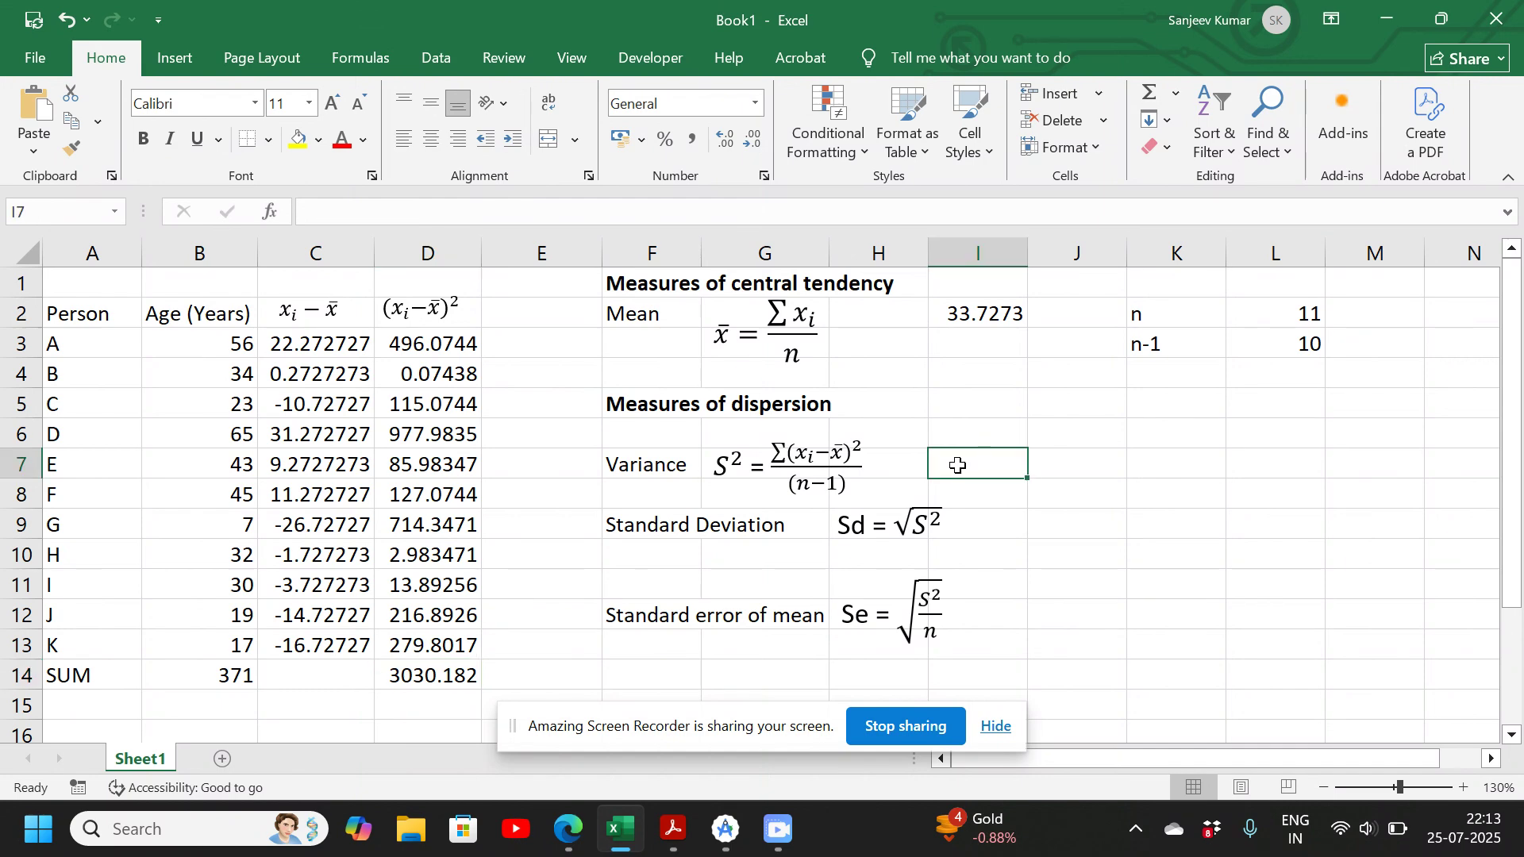
type("=")
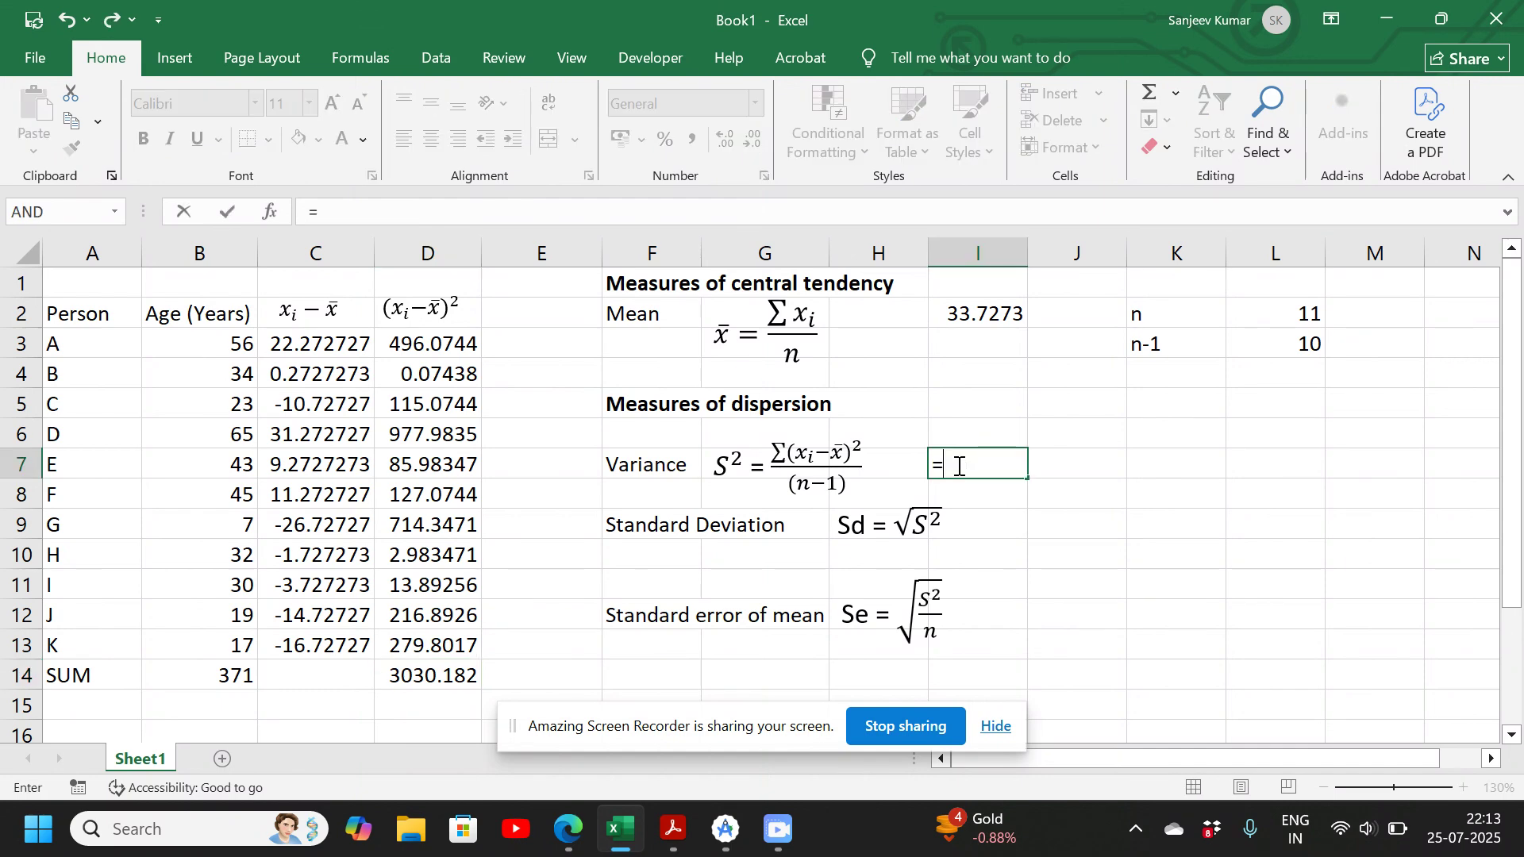
left_click(414, 676)
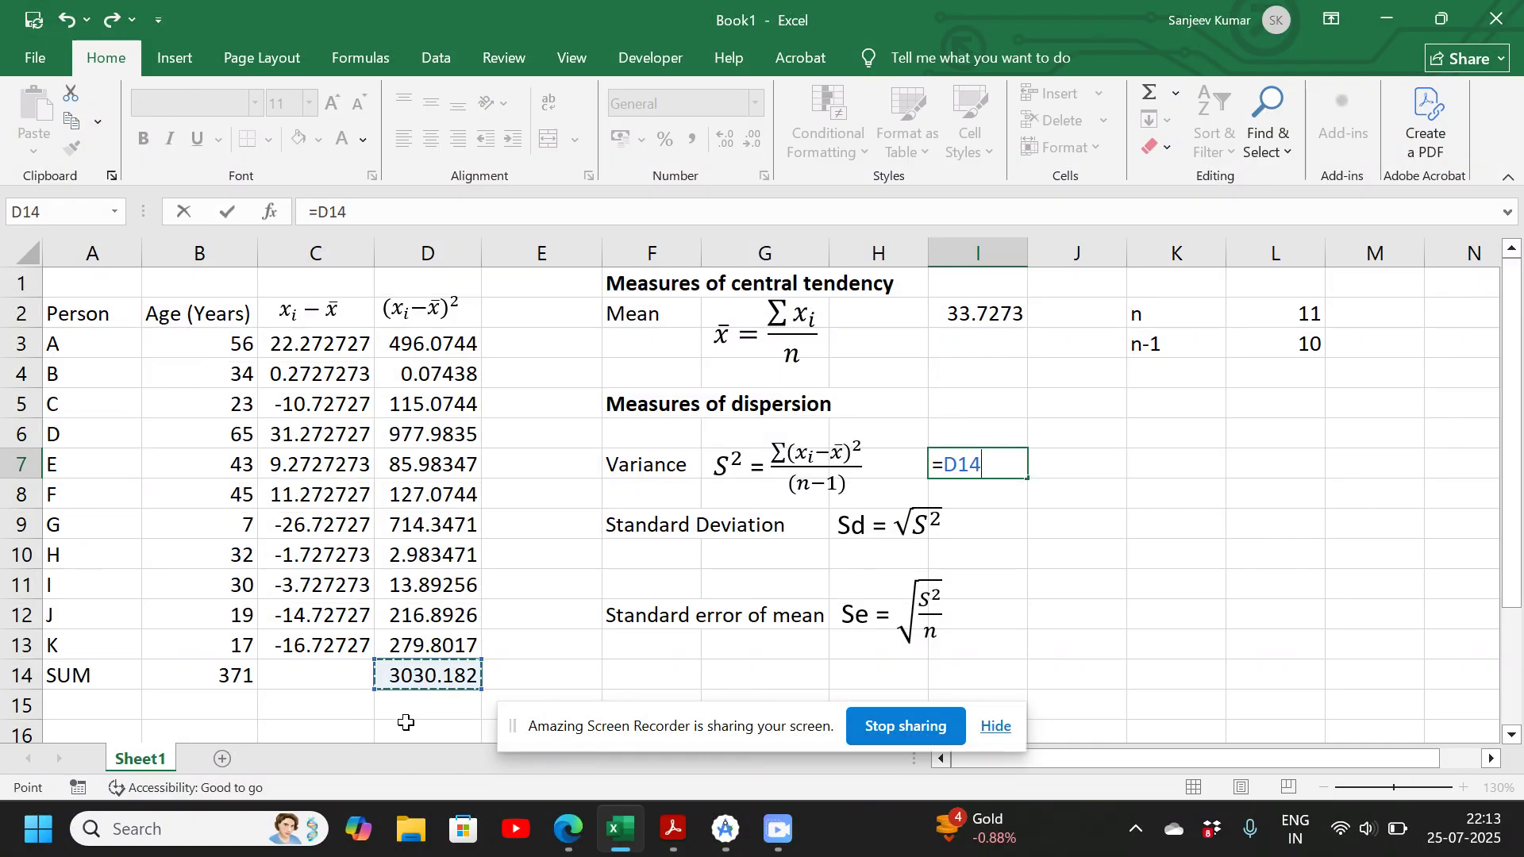
type("/")
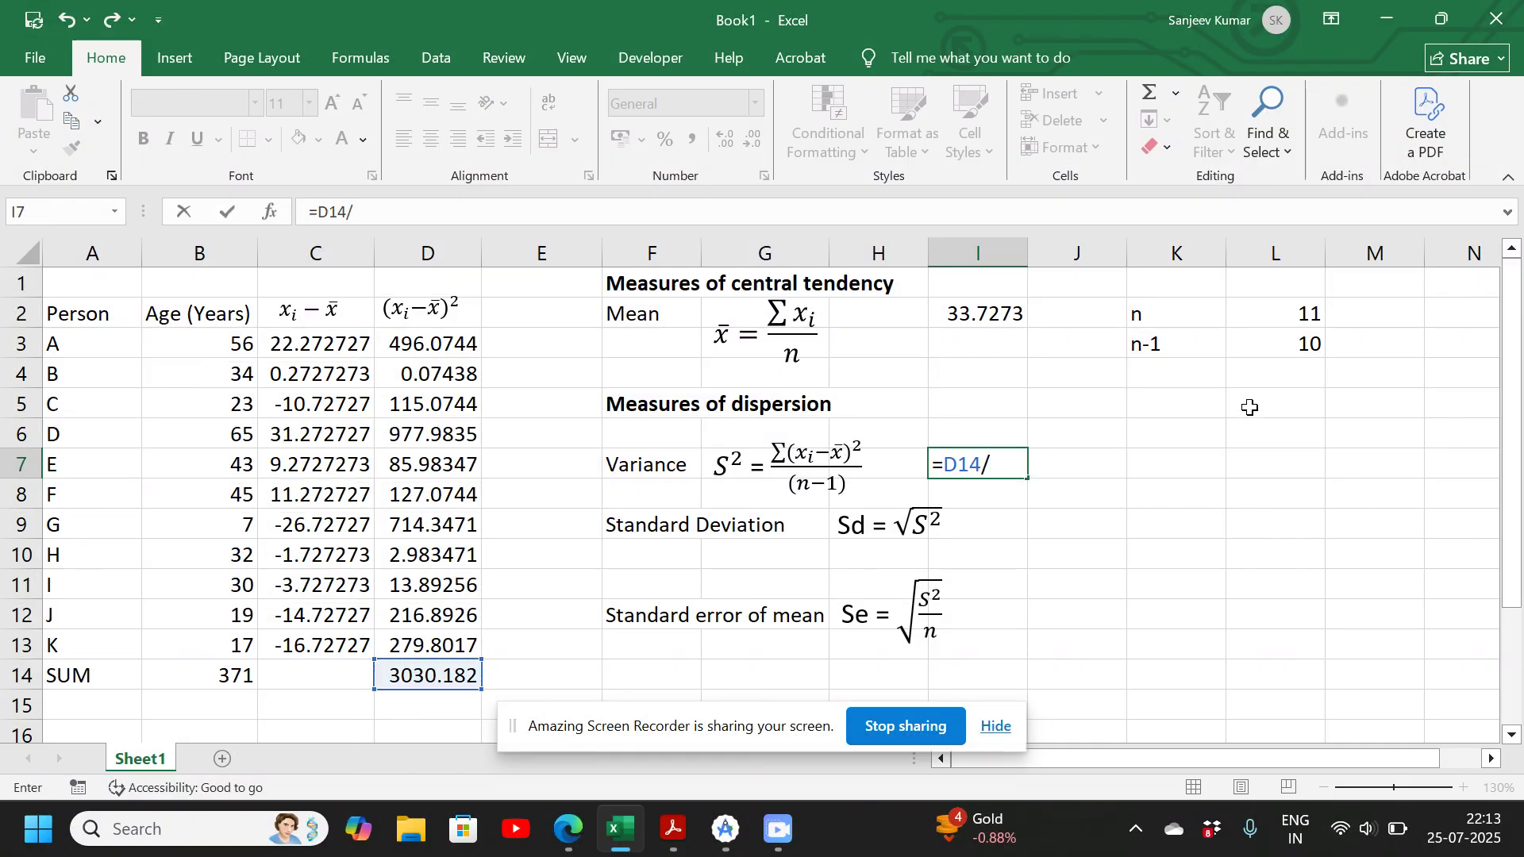
left_click(1301, 345)
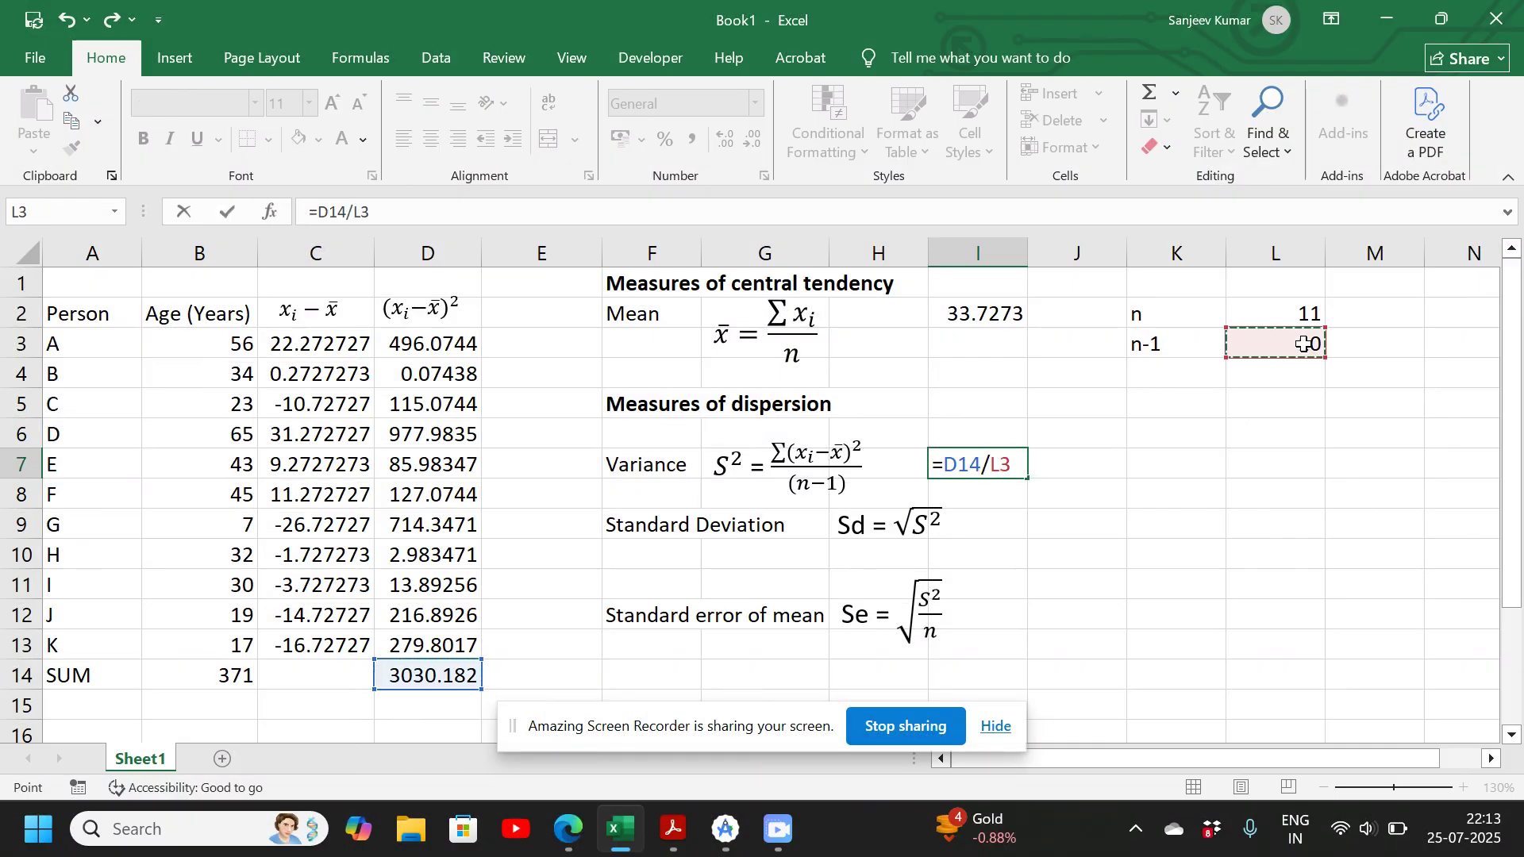
key("Return")
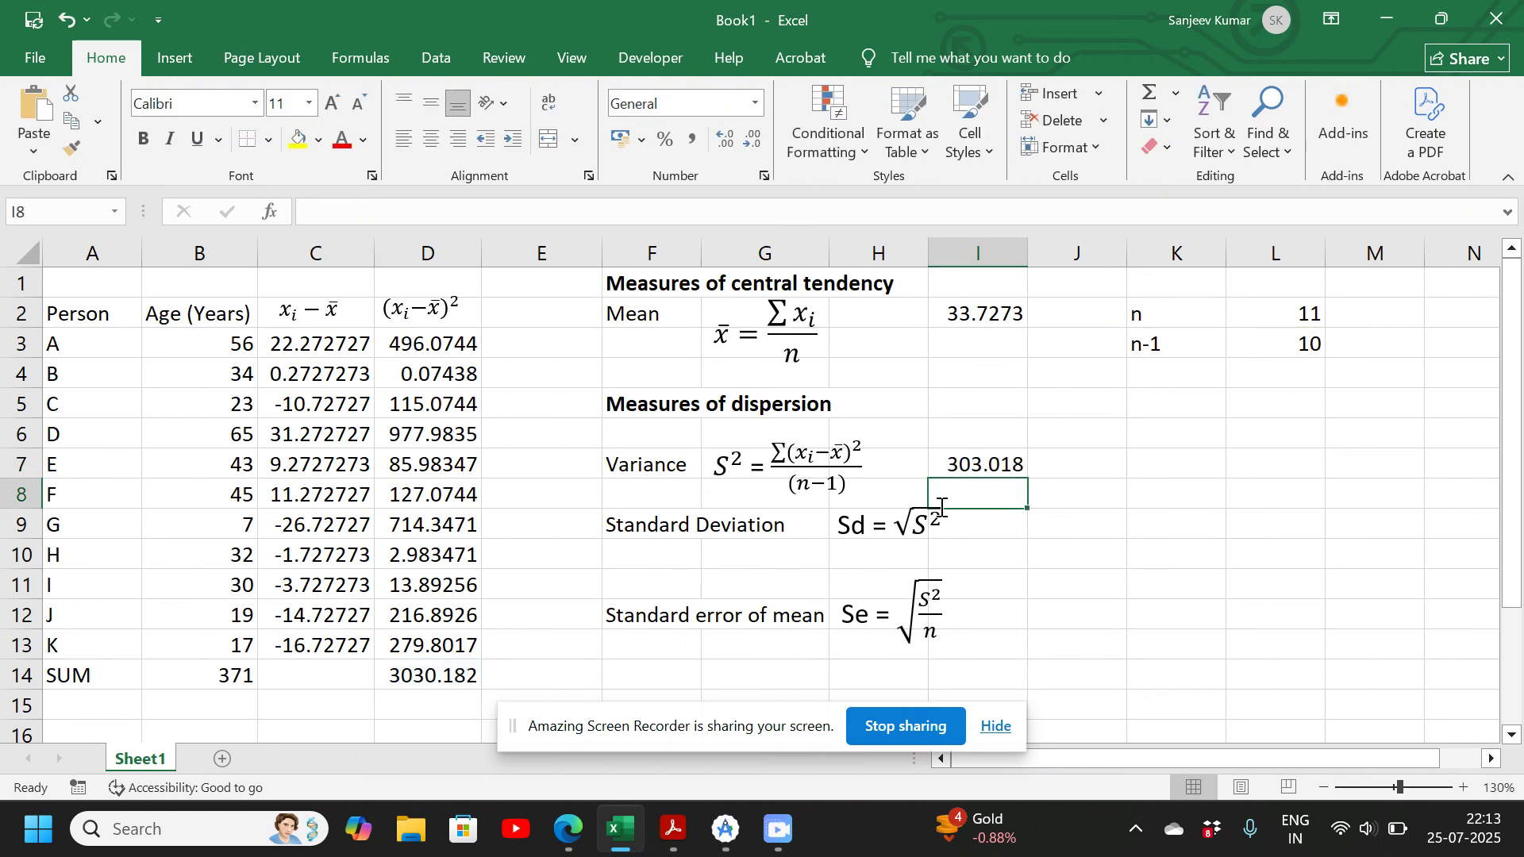
- Calculate the standard deviation in cell J9 as the square root of the variance in I7, using the SQRT function
left_click(999, 530)
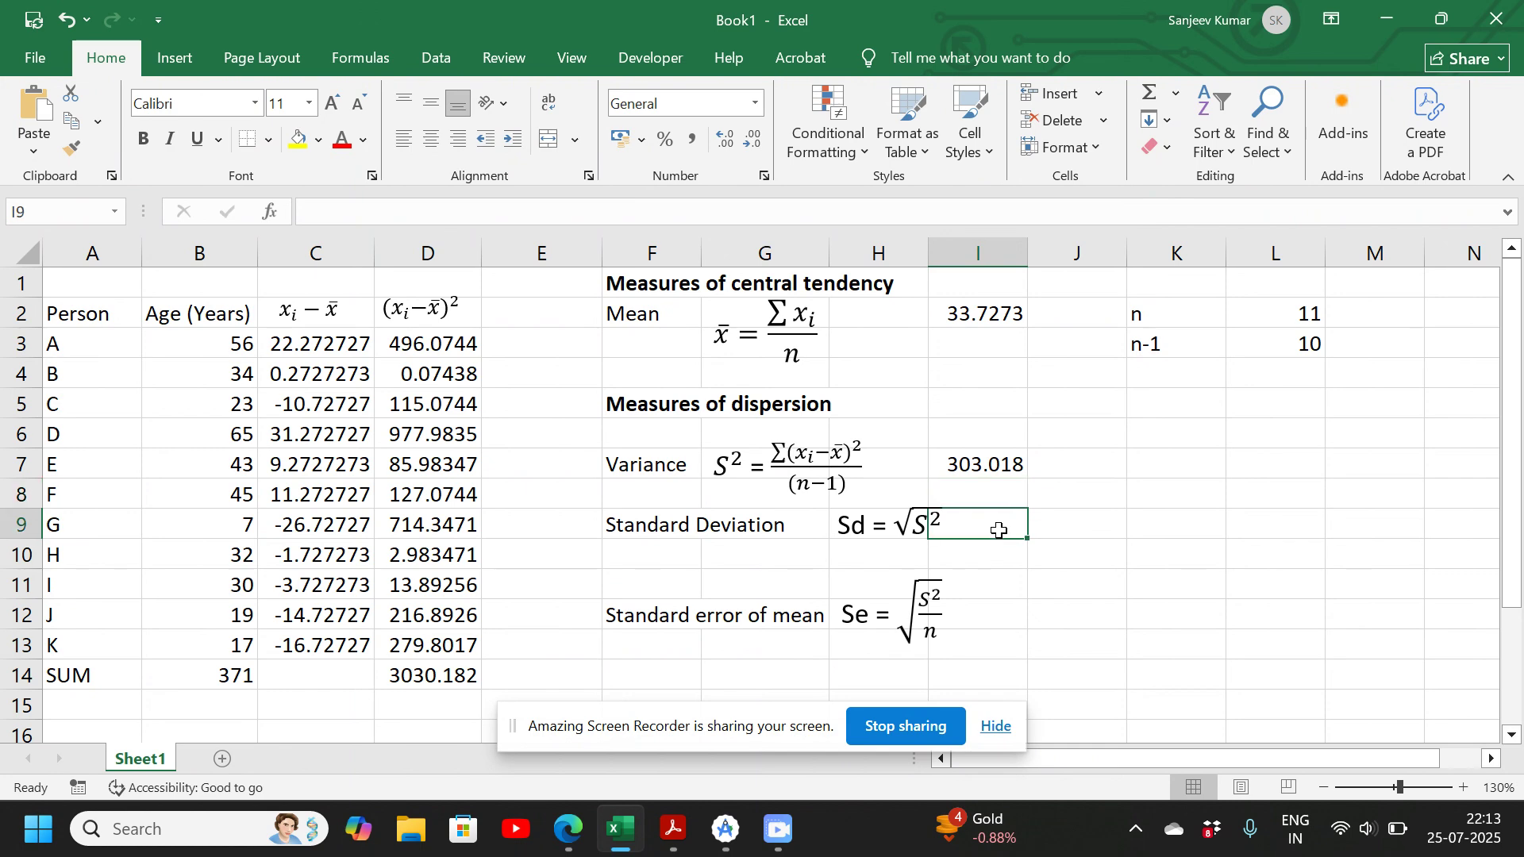
left_click(1063, 528)
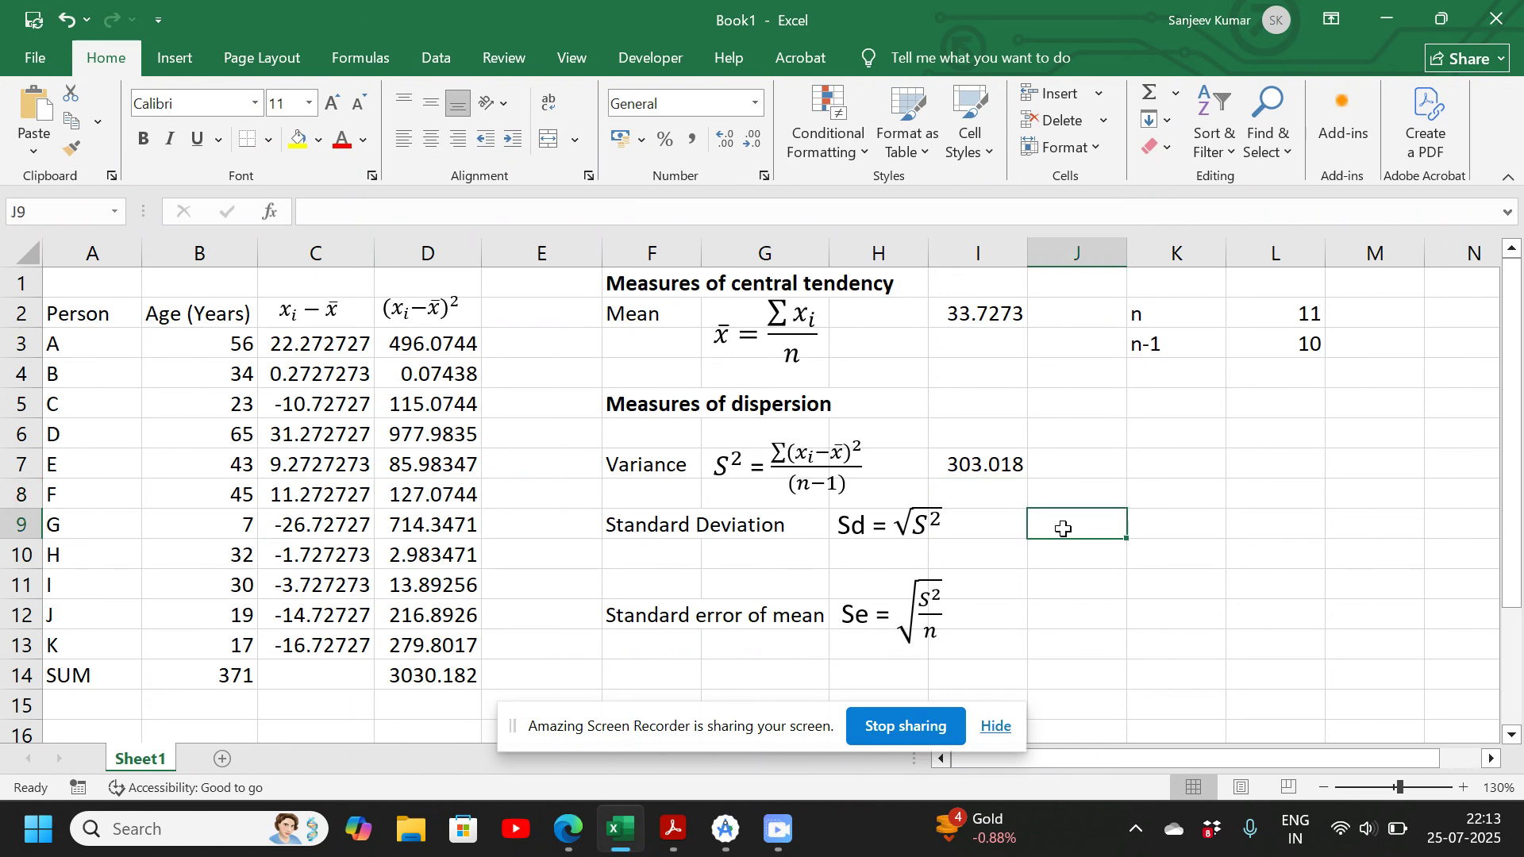
type("=")
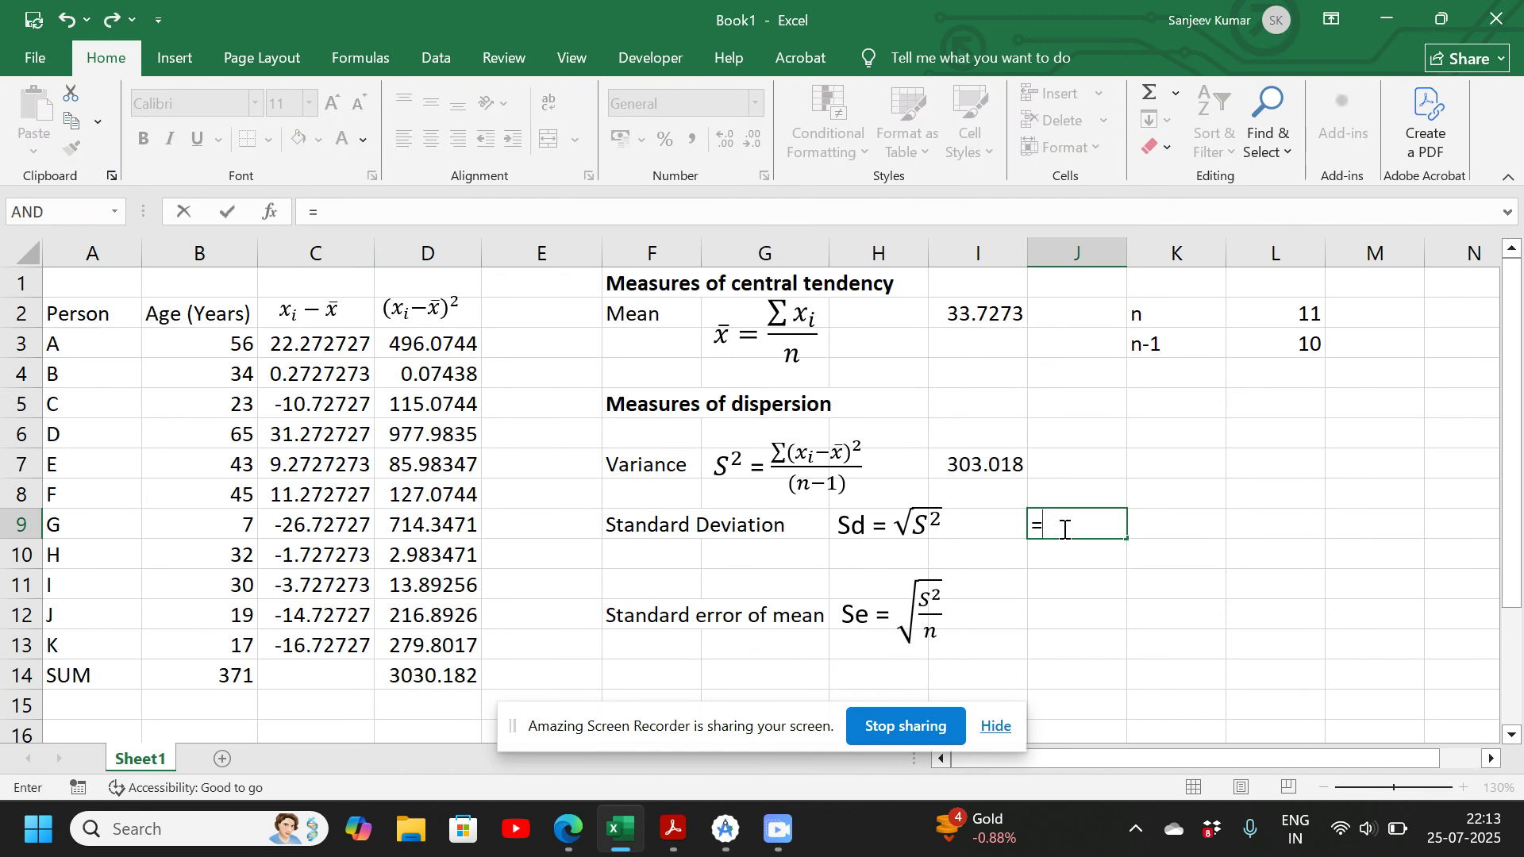
type("SQ")
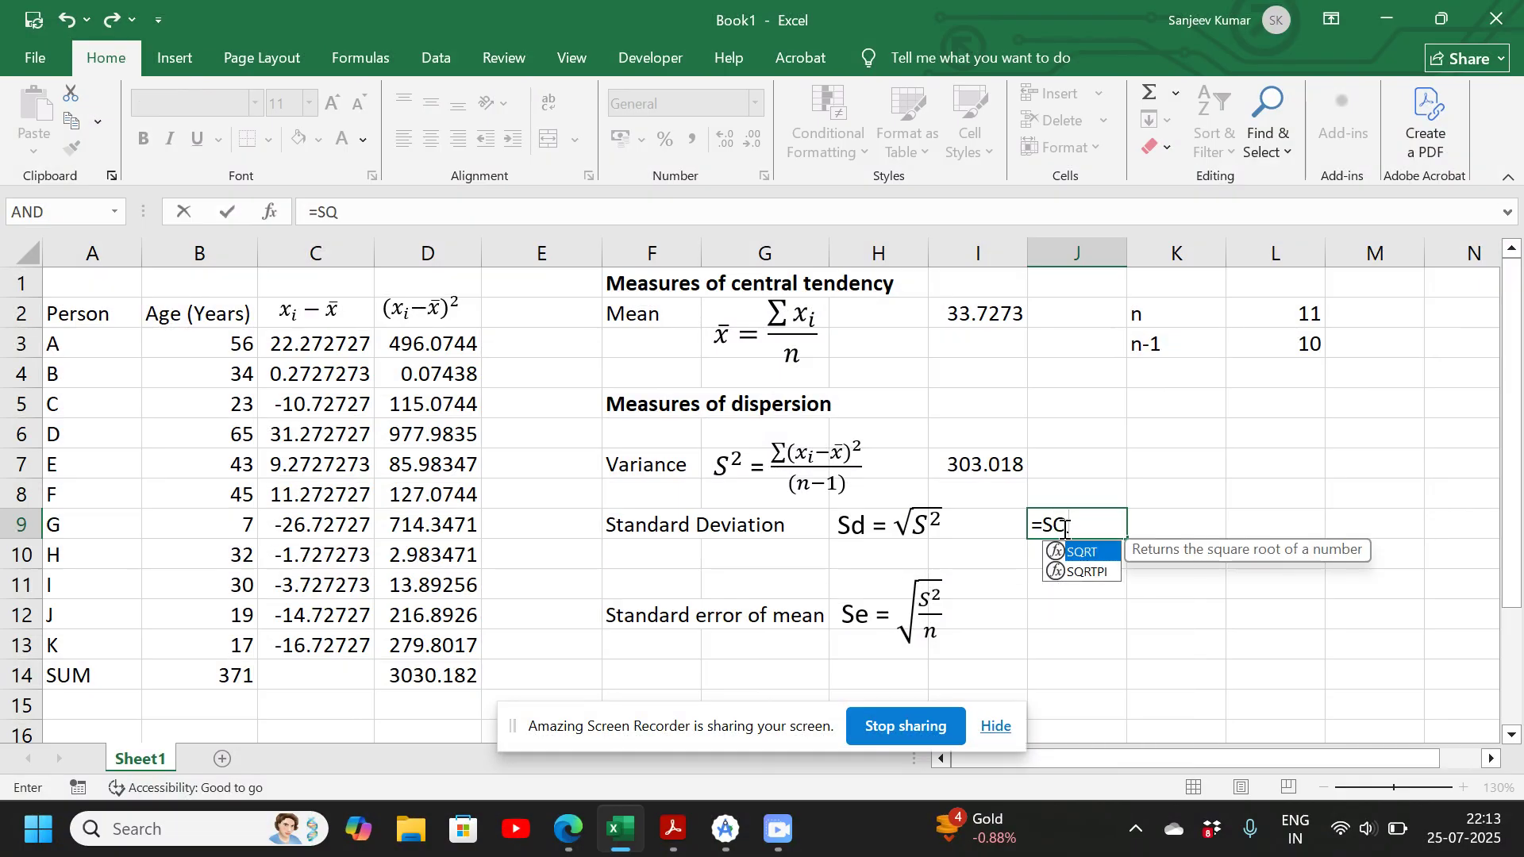
type("RT")
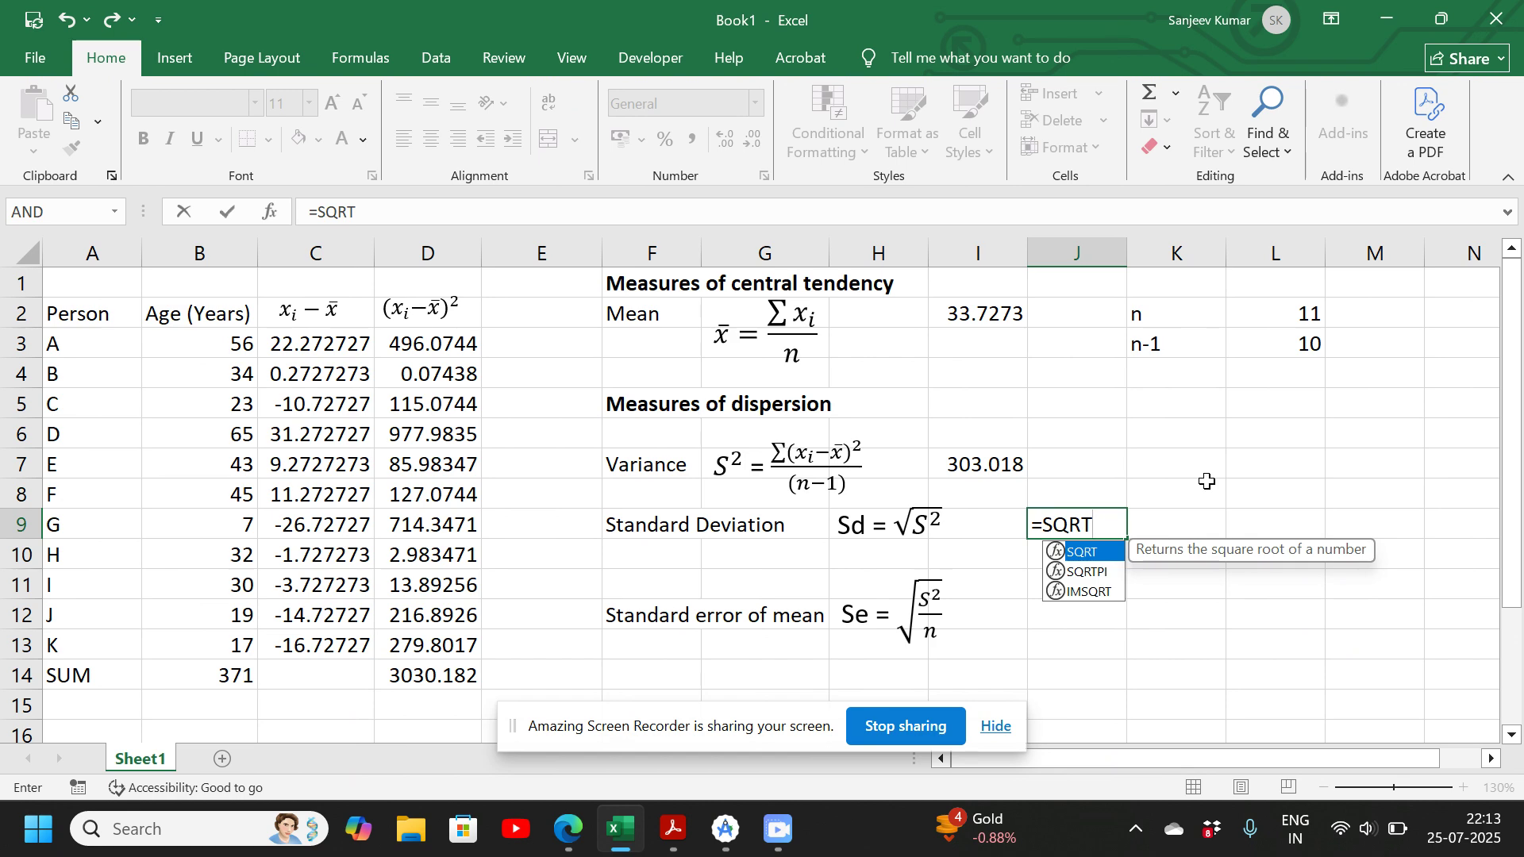
type("(")
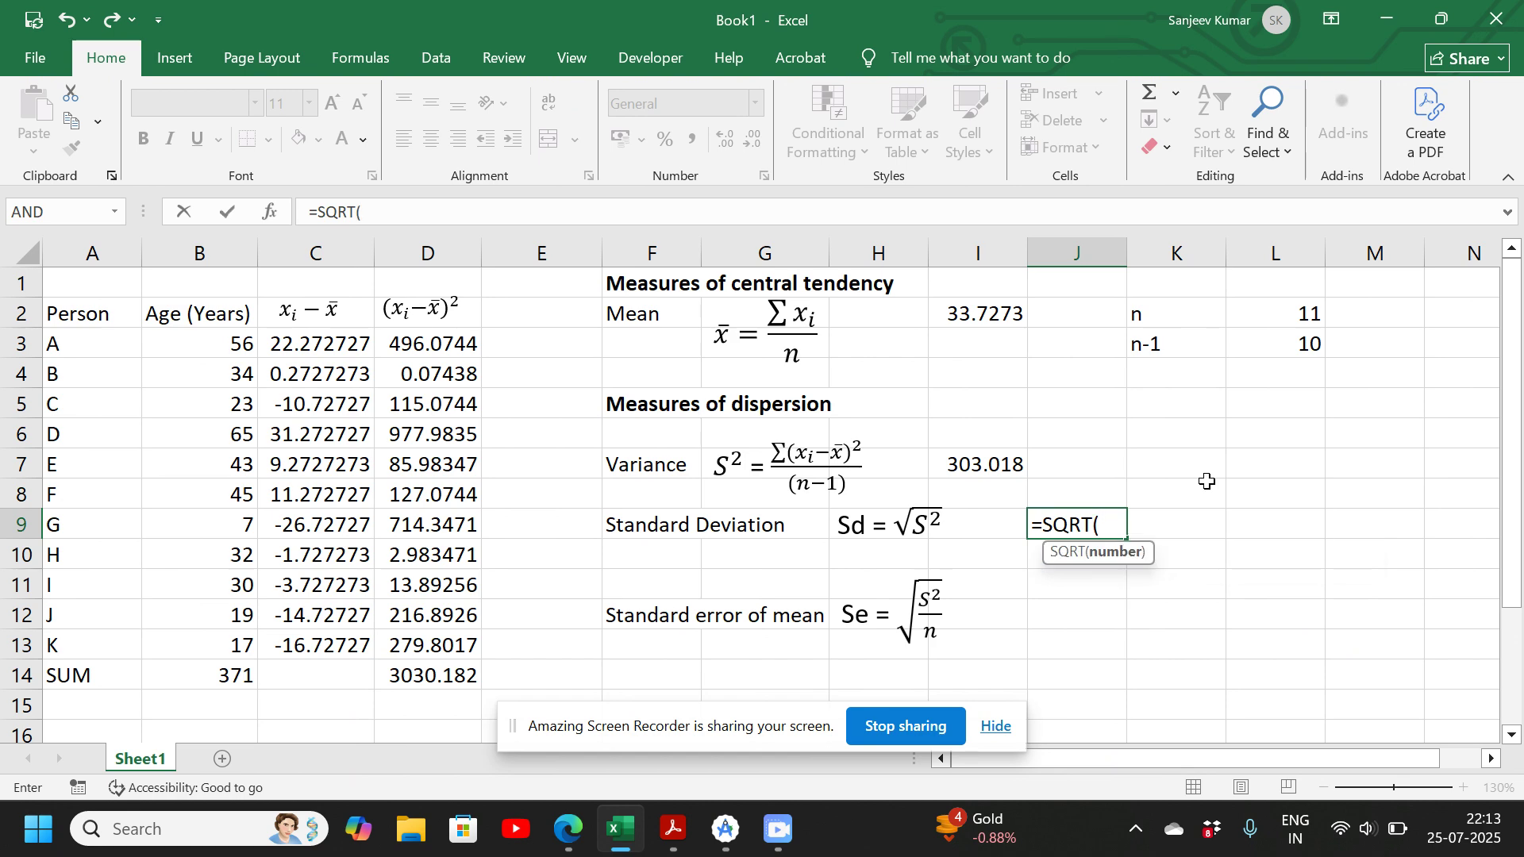
left_click(971, 458)
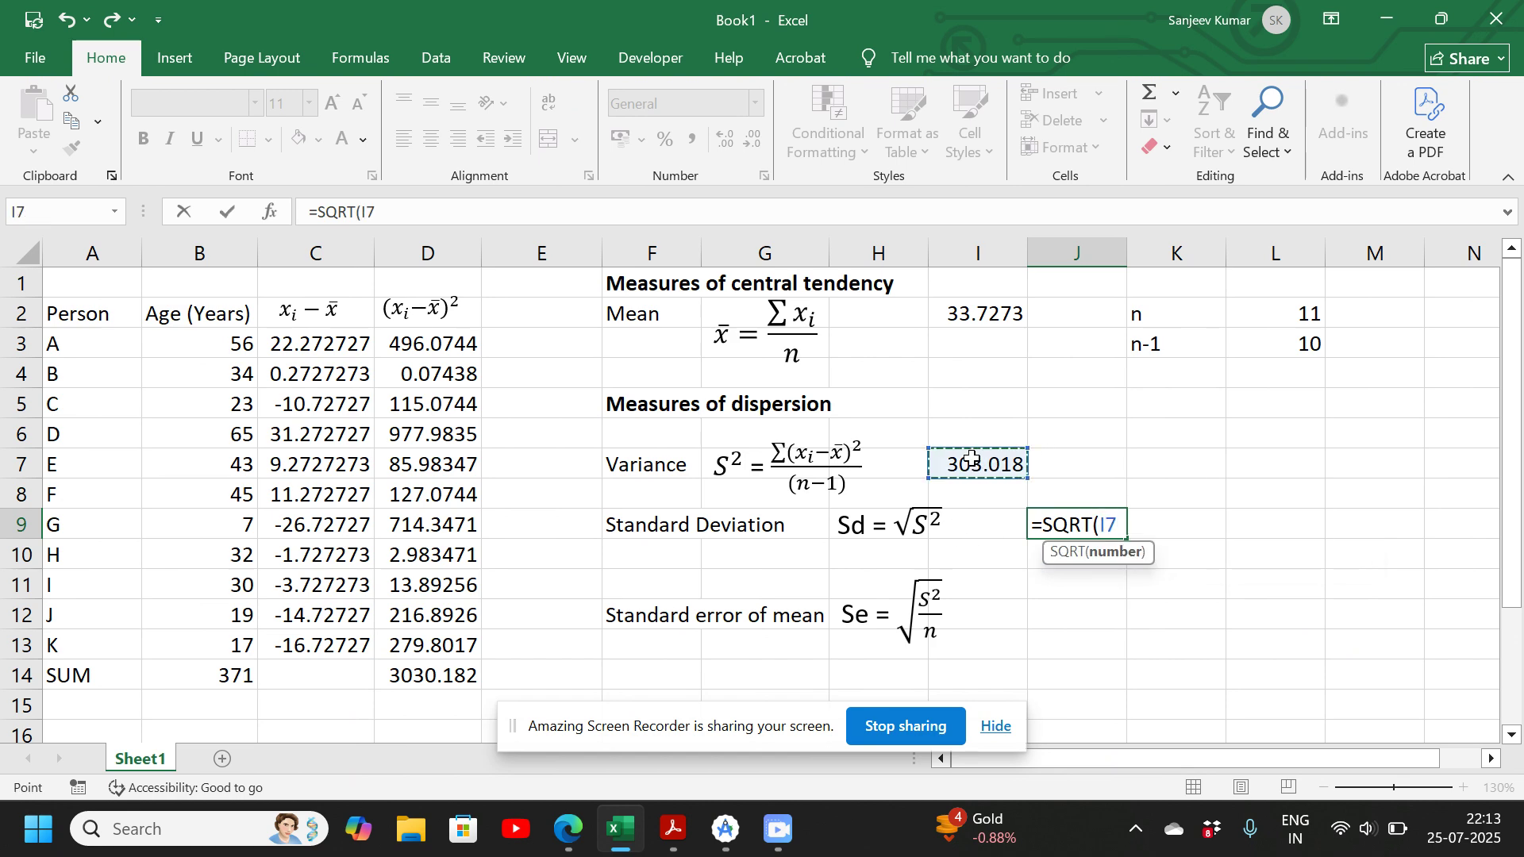
key("Return")
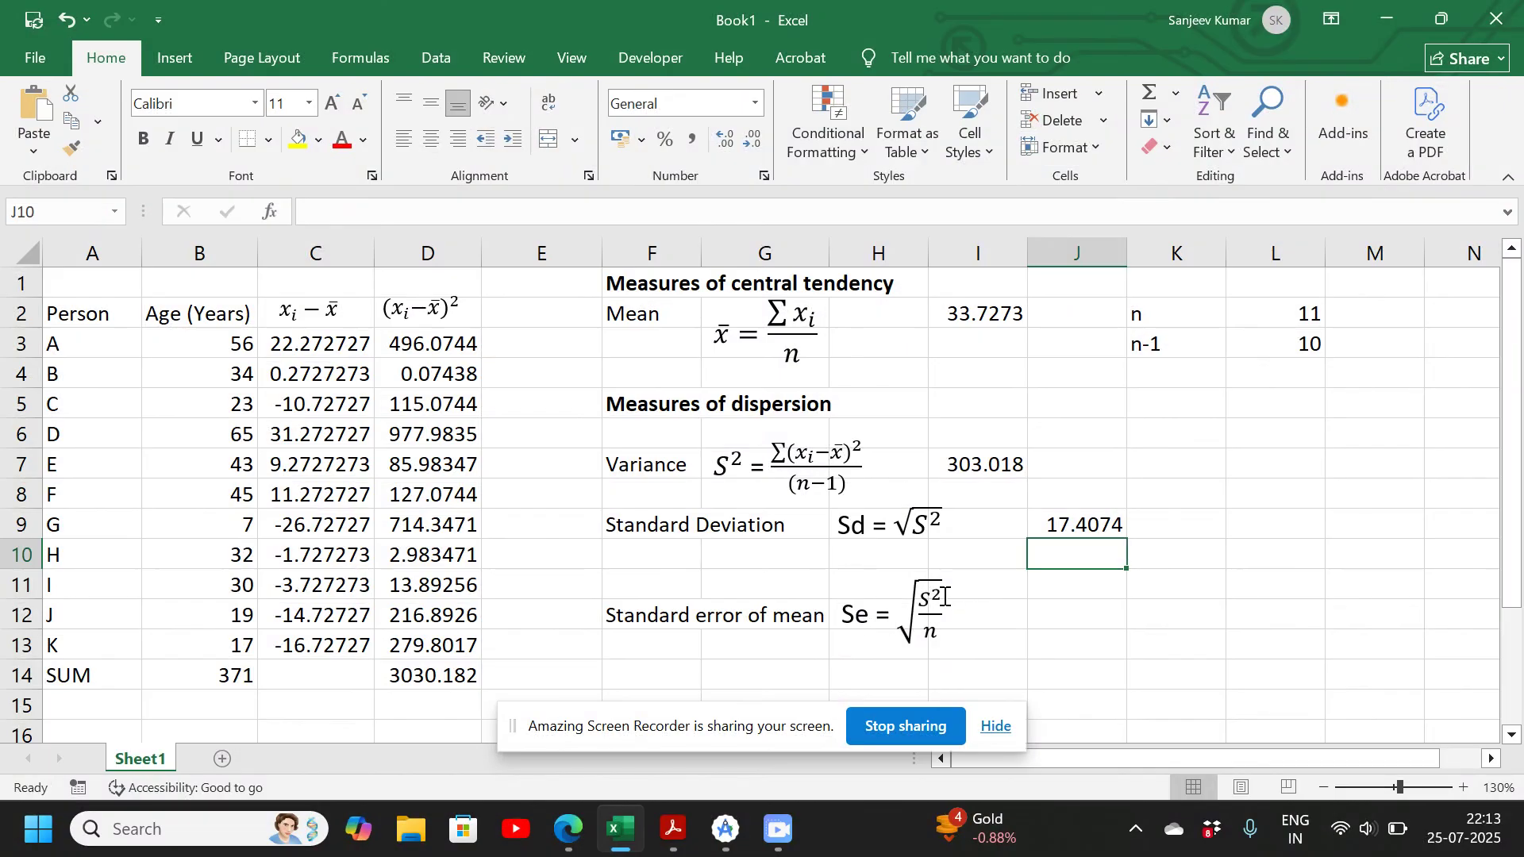
- Calculate the standard error of the mean in cell J12 with the formula =J9/SQRT(L2)
left_click(1070, 617)
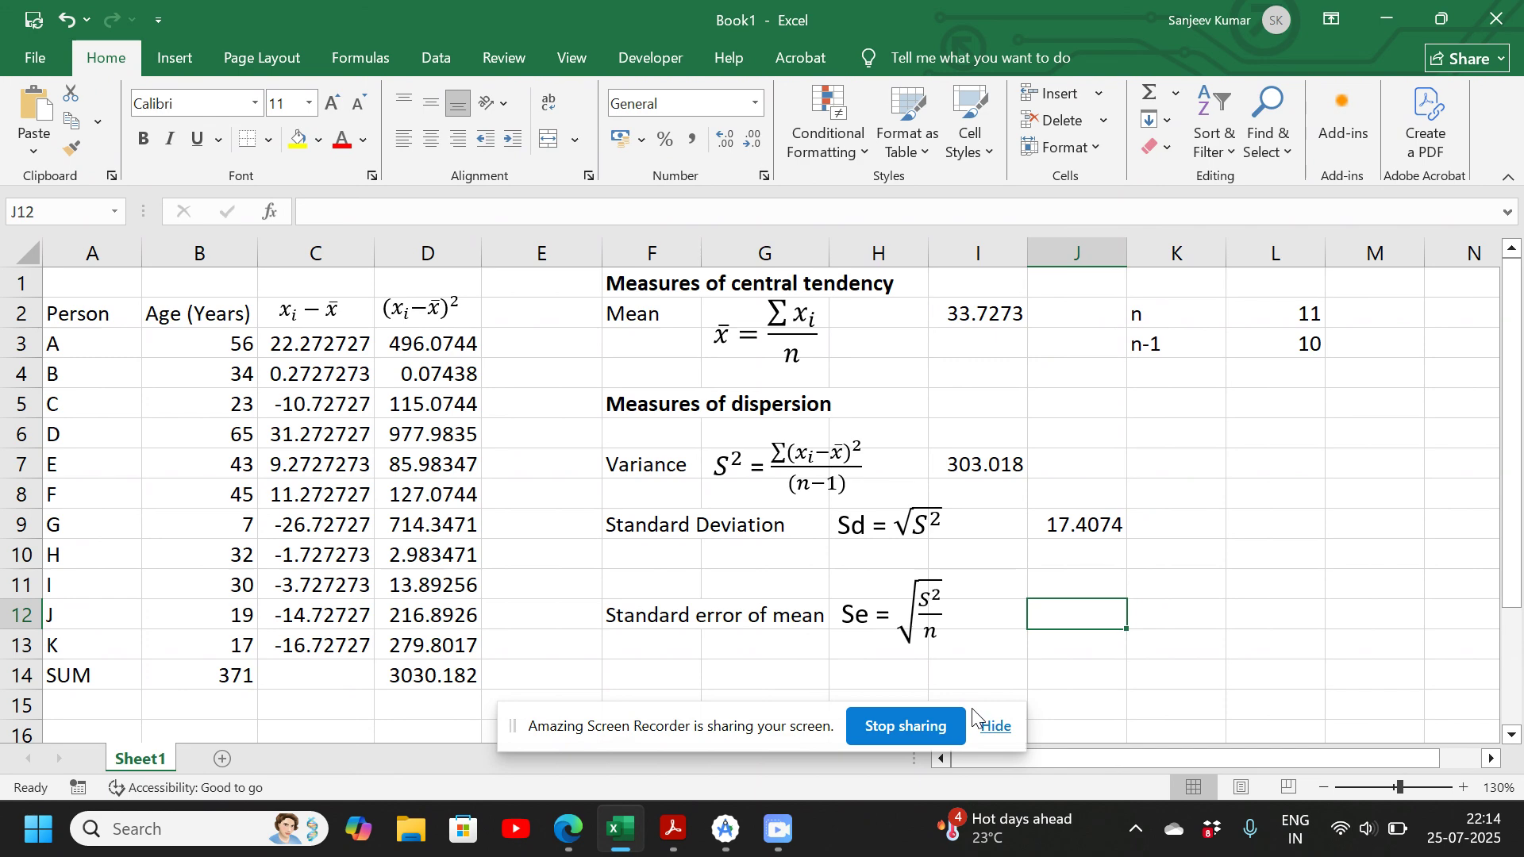
type("=")
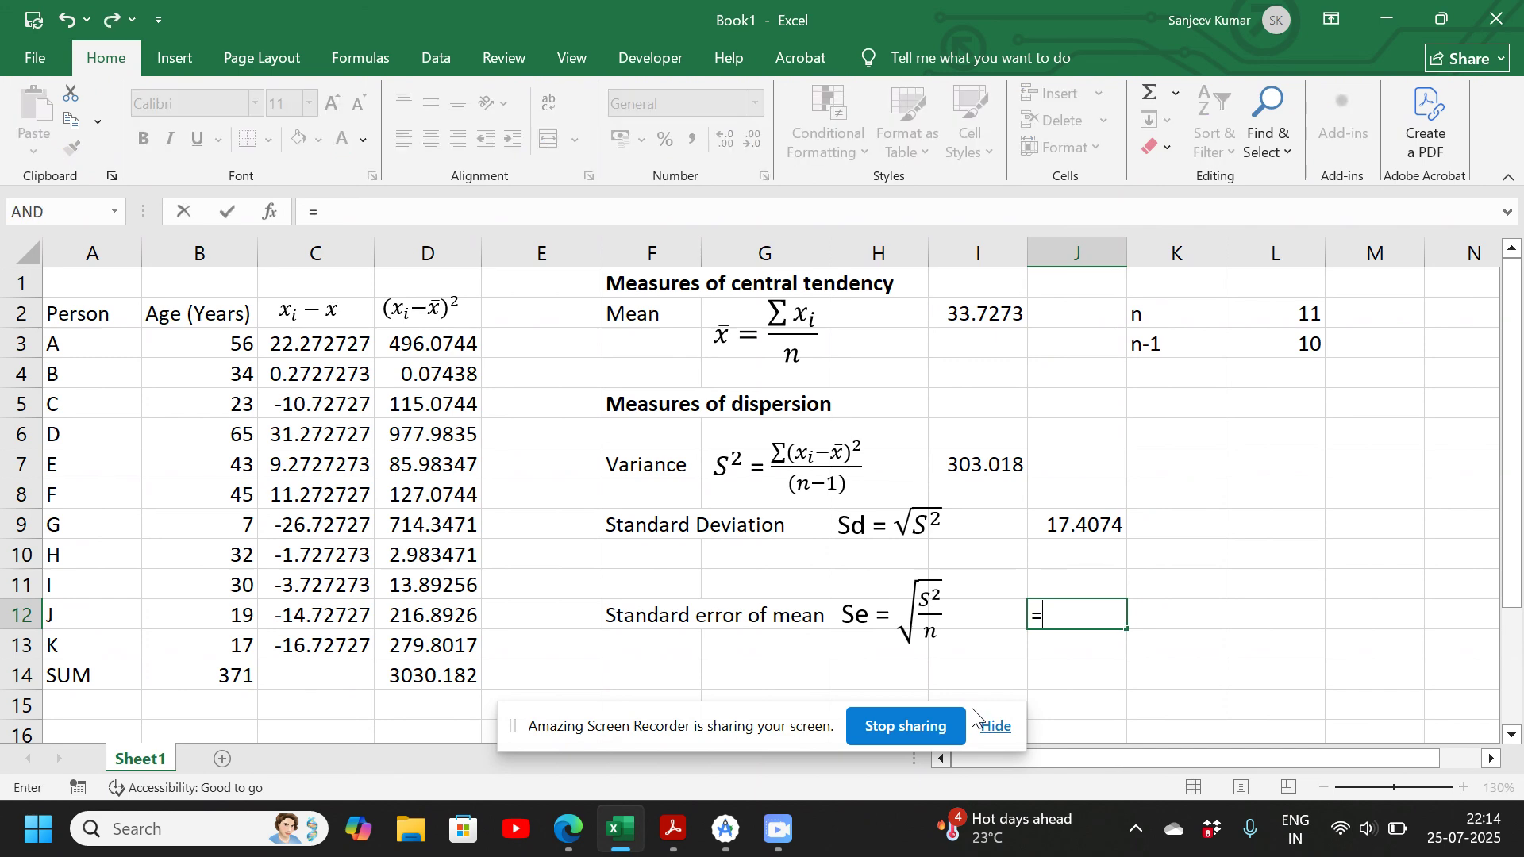
left_click(1088, 524)
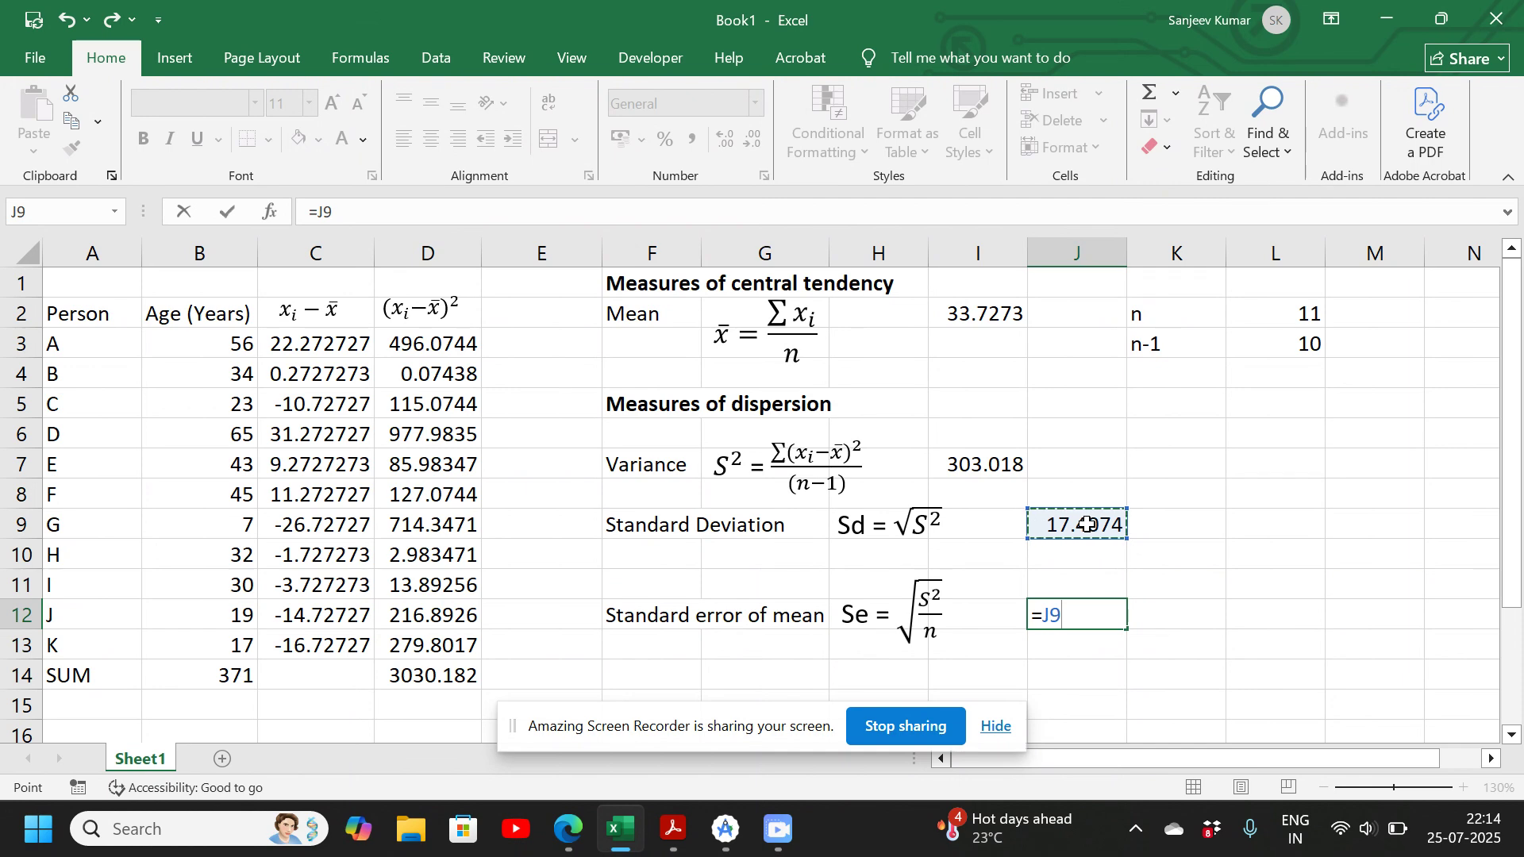
type("/SQRT")
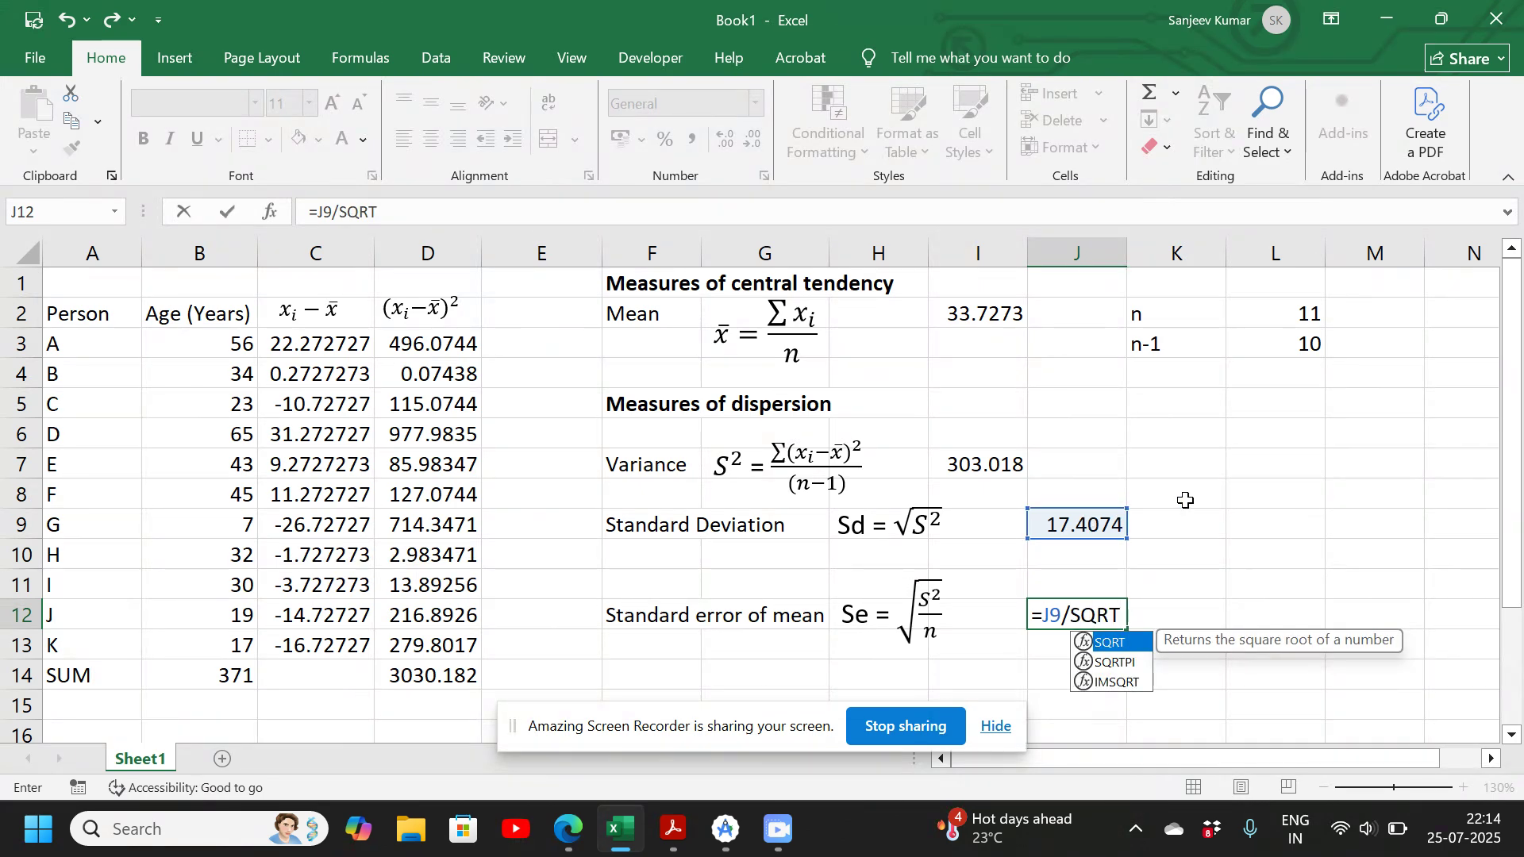
type("(")
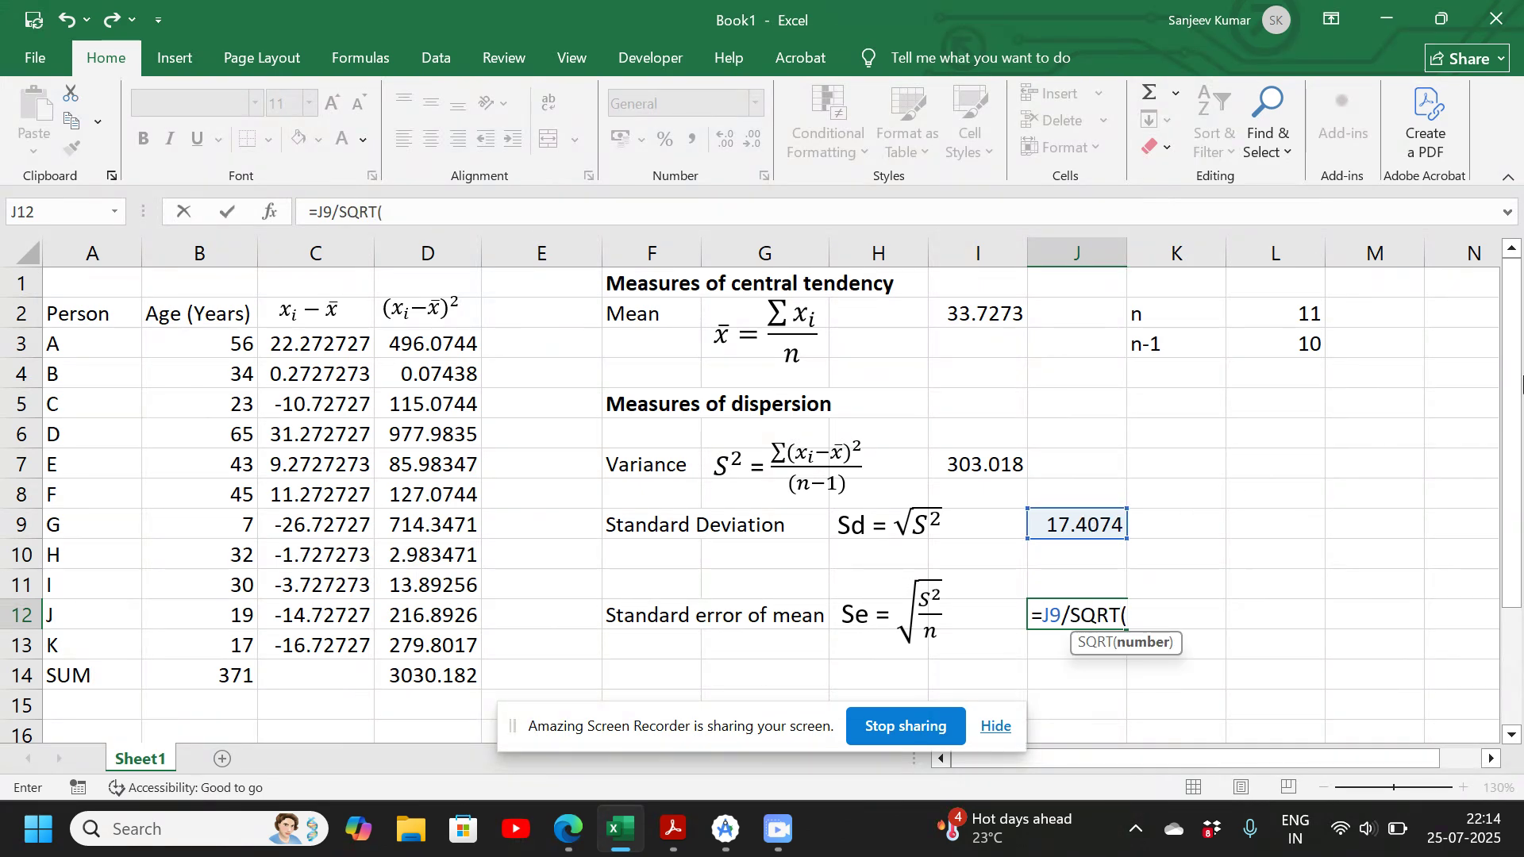
left_click(1280, 313)
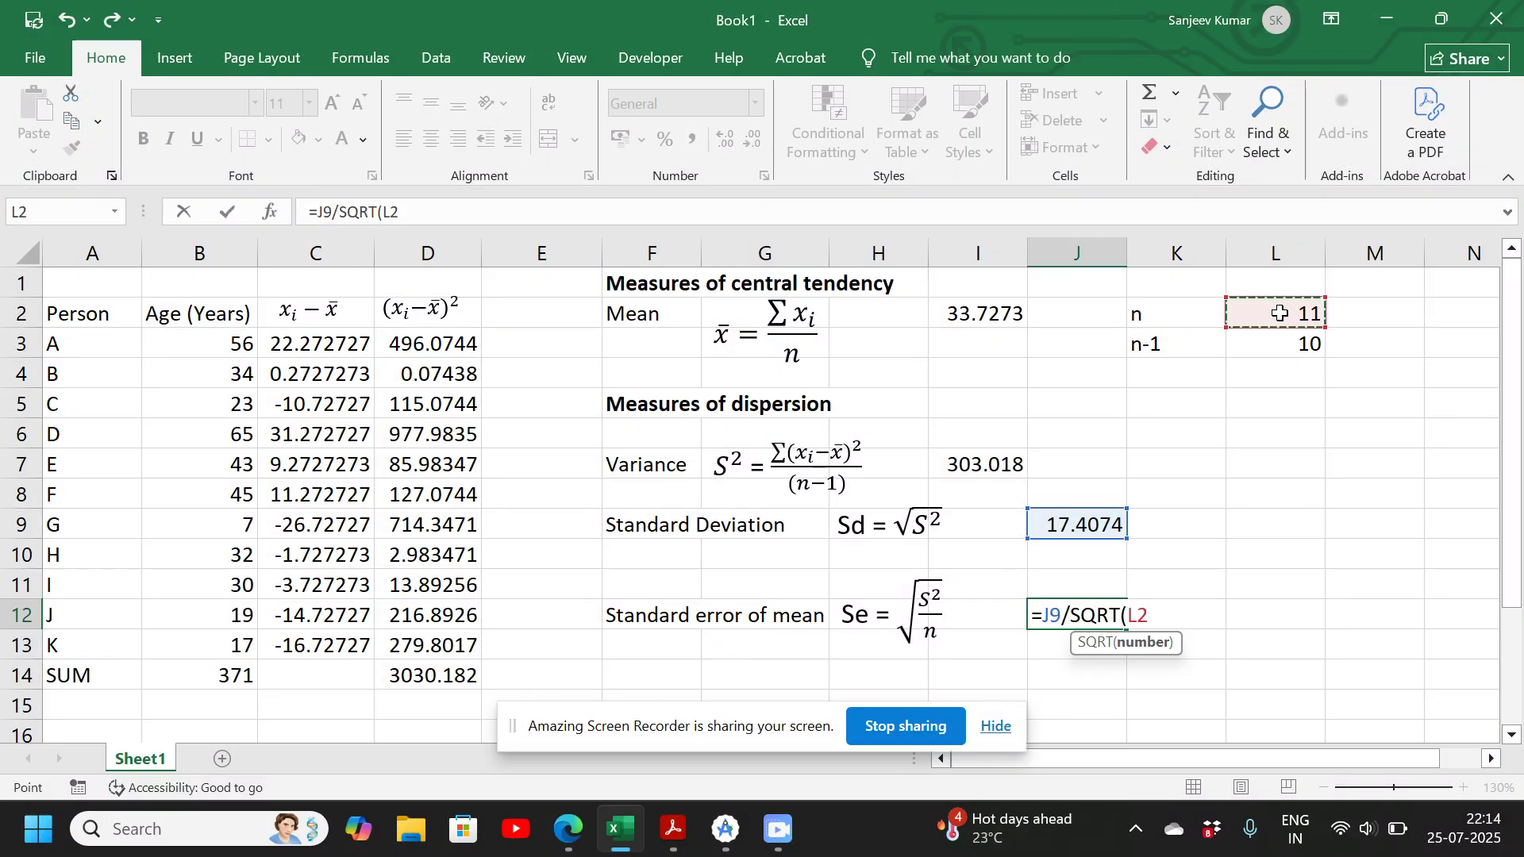
type(")")
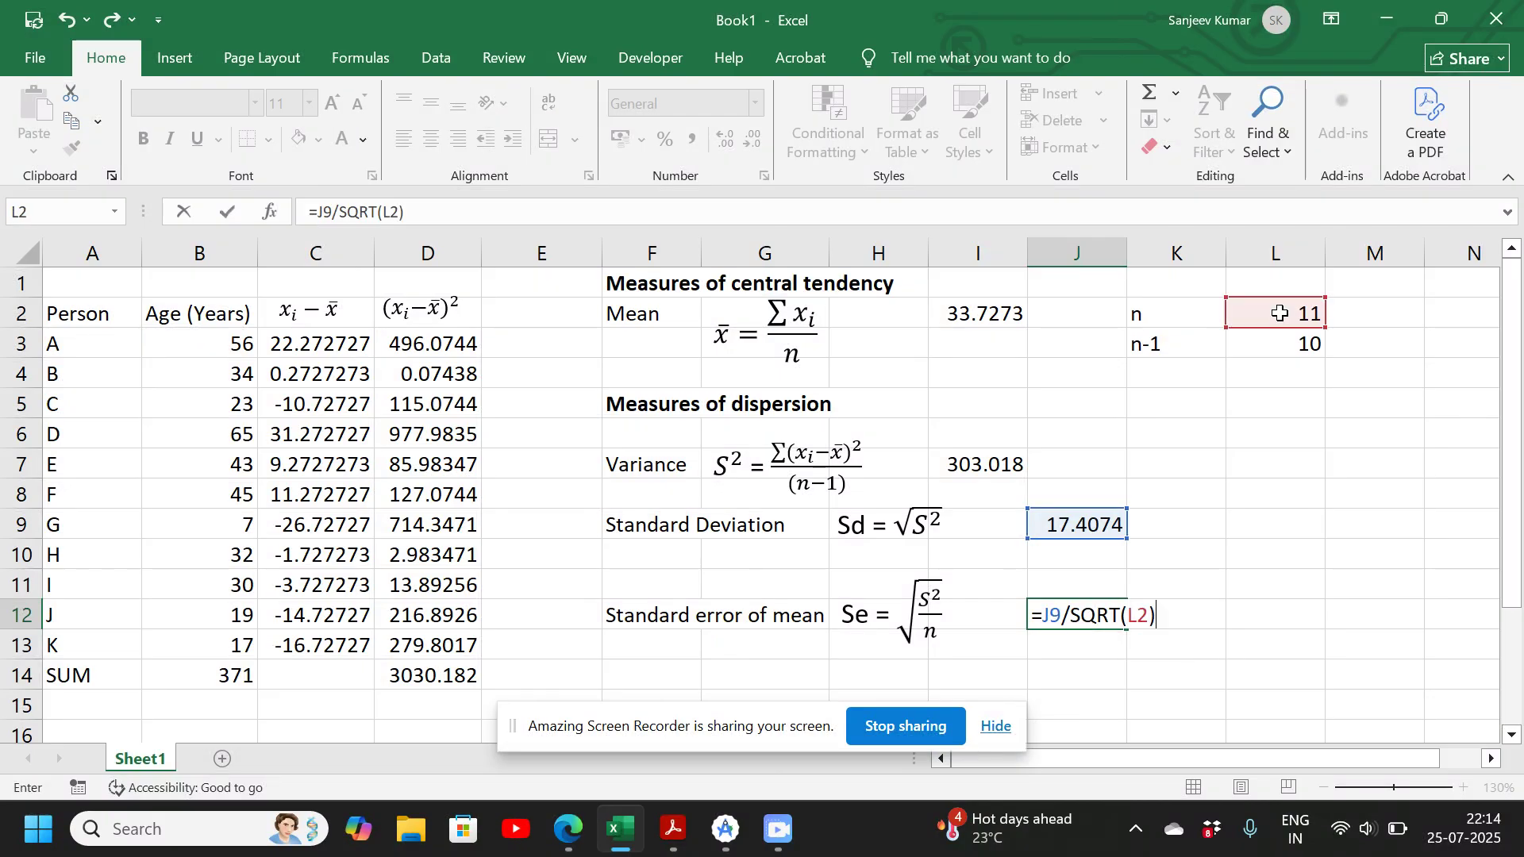
key("Return")
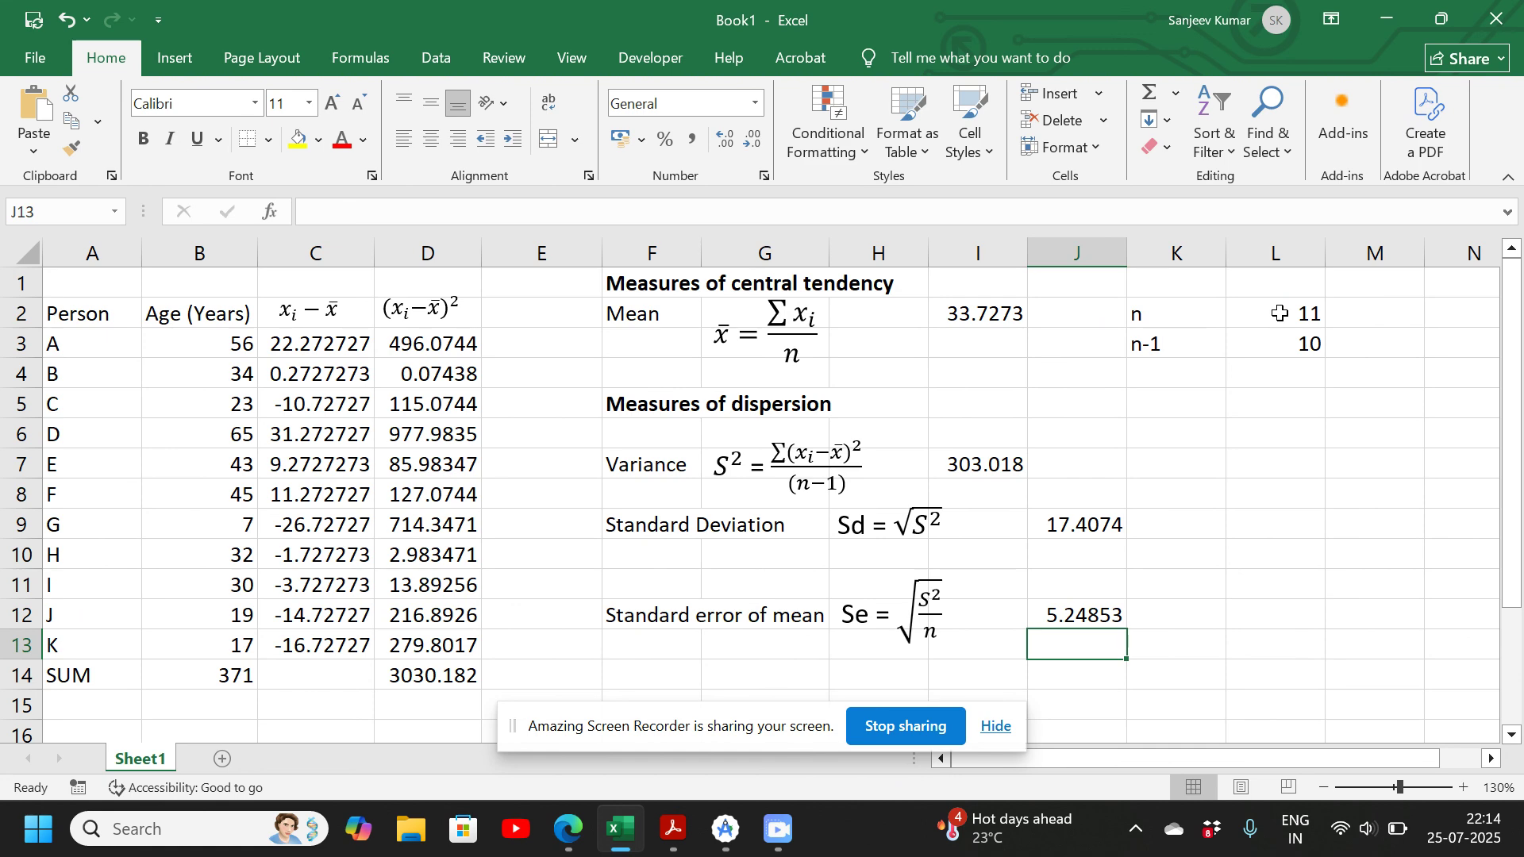
key("Up")
key("Up")
key("Up")
key("Up")
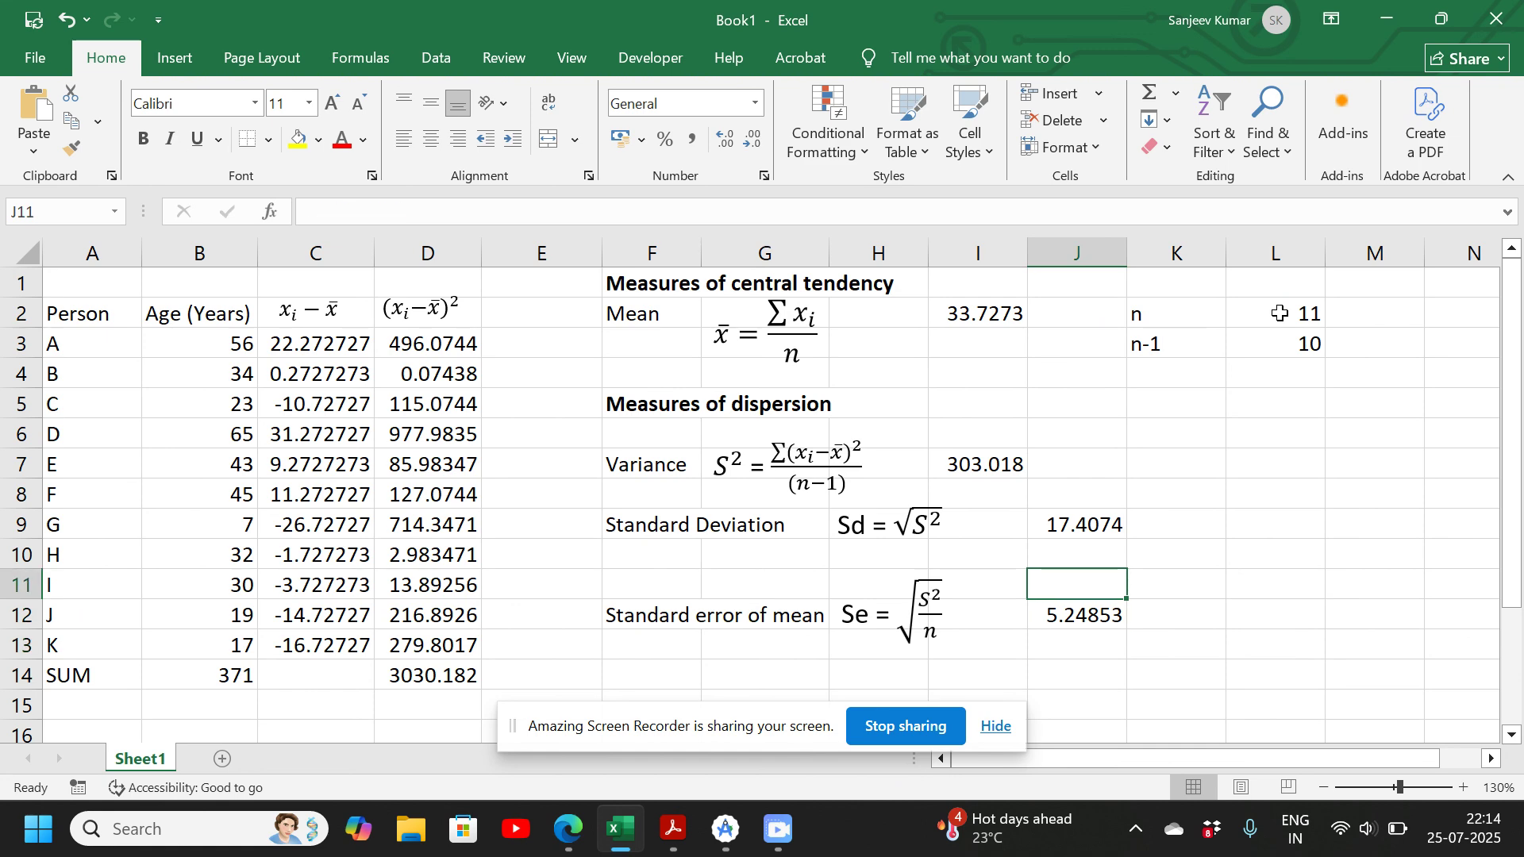
key("Up")
key("Up")
key("Up")
key("Up")
key("Up")
key("Up")
key("Up")
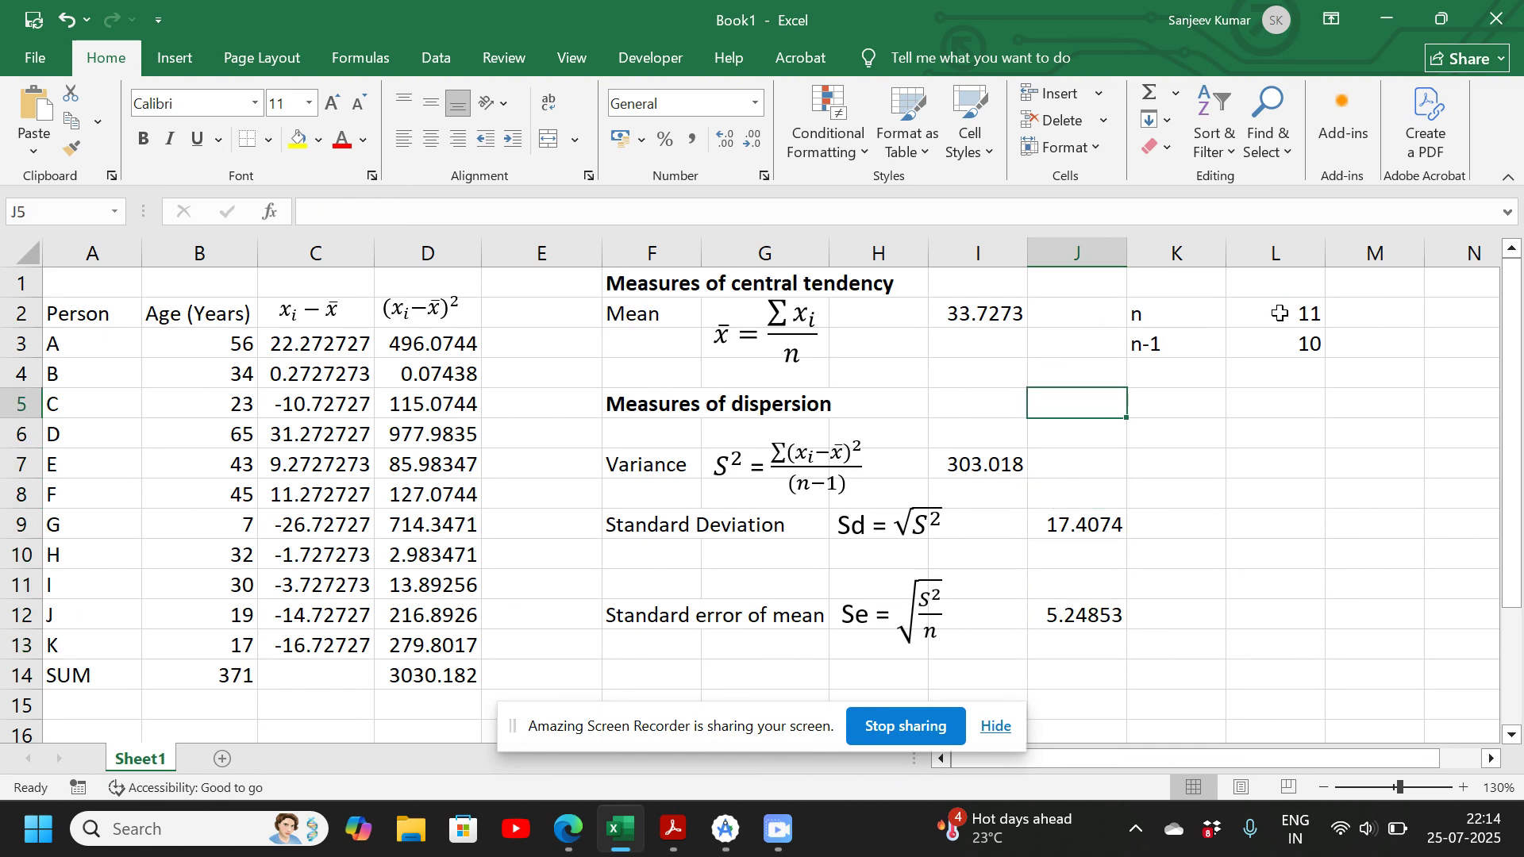